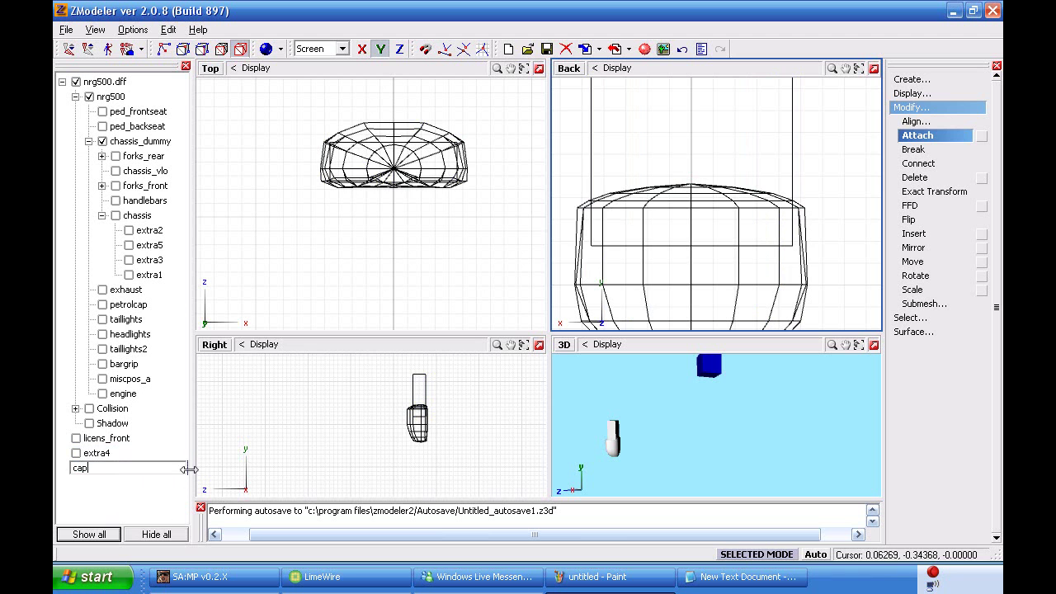
# Step: Rename the new object cap and make a copy of it
pyautogui.write('cap')
pyautogui.press('Return')
pyautogui.click(932, 80)
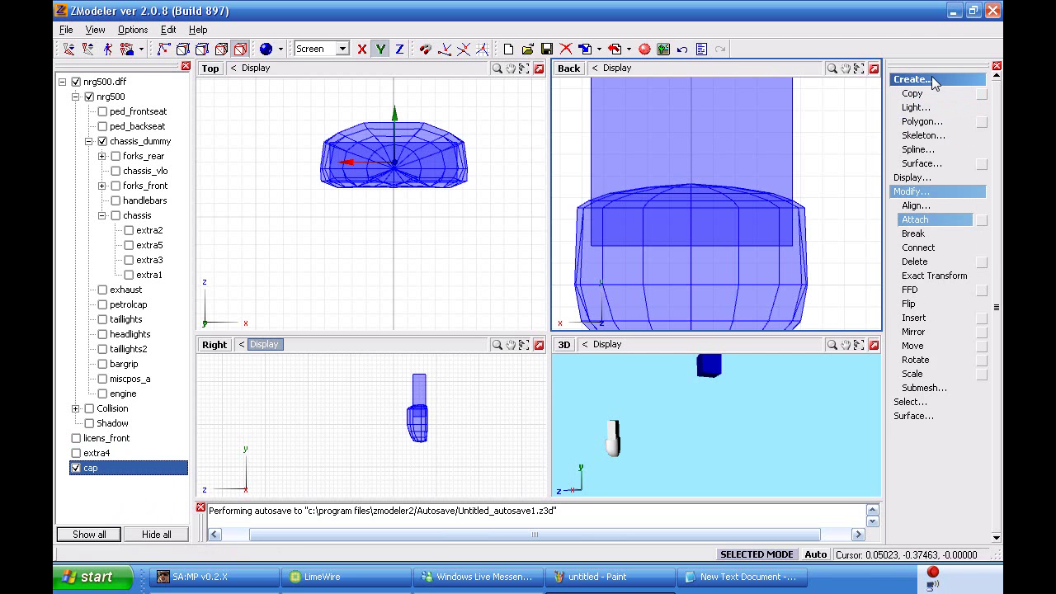
pyautogui.click(932, 80)
pyautogui.click(932, 80)
pyautogui.click(913, 93)
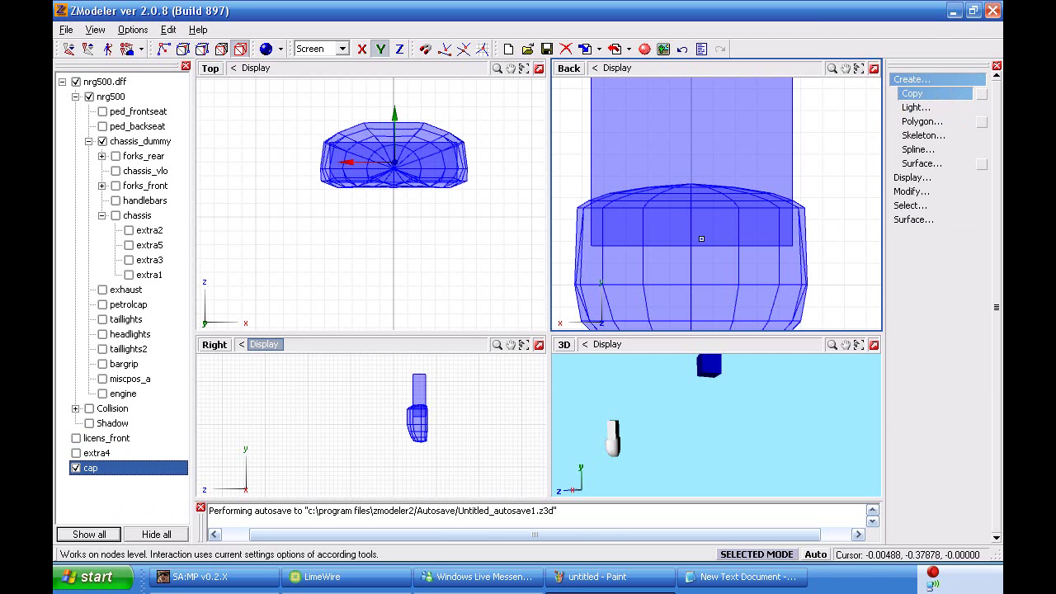
pyautogui.click(701, 238)
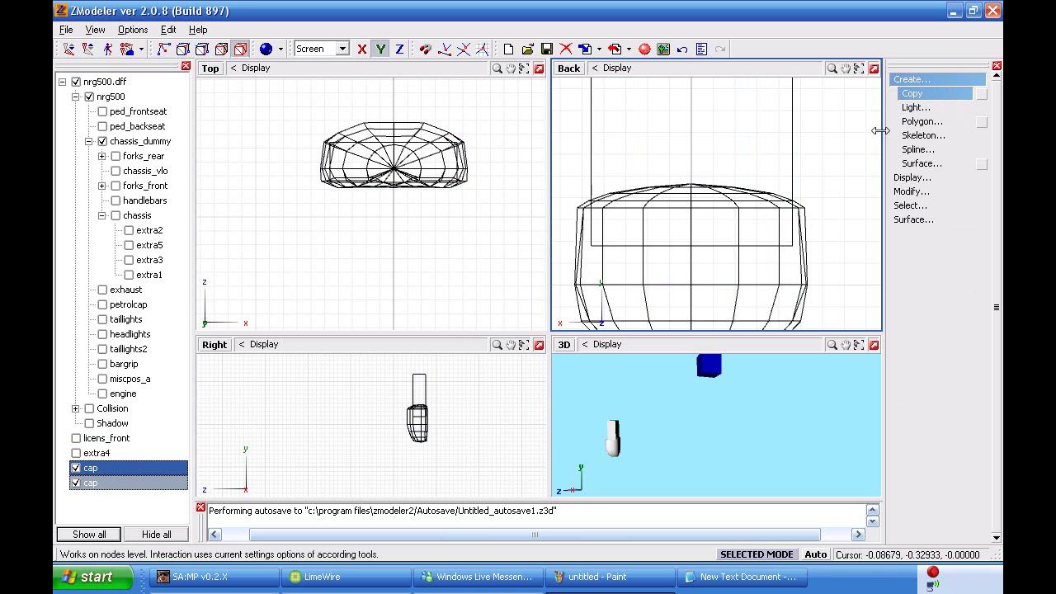
# Step: Hide the first cap in the object tree and select all vertices of the other cap in the top view
pyautogui.click(77, 468)
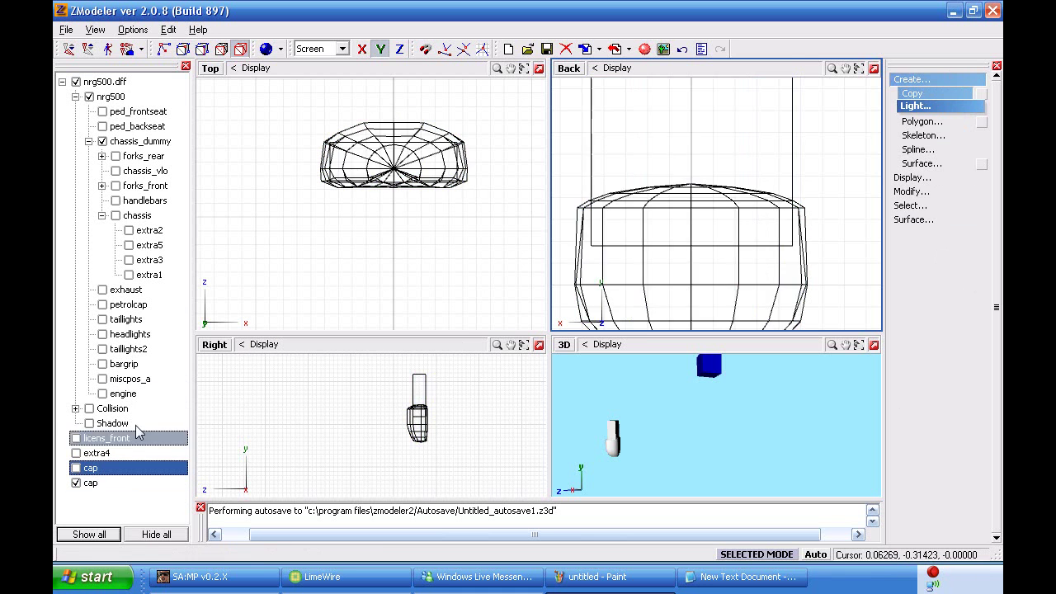
pyautogui.click(915, 107)
pyautogui.click(915, 107)
pyautogui.click(915, 79)
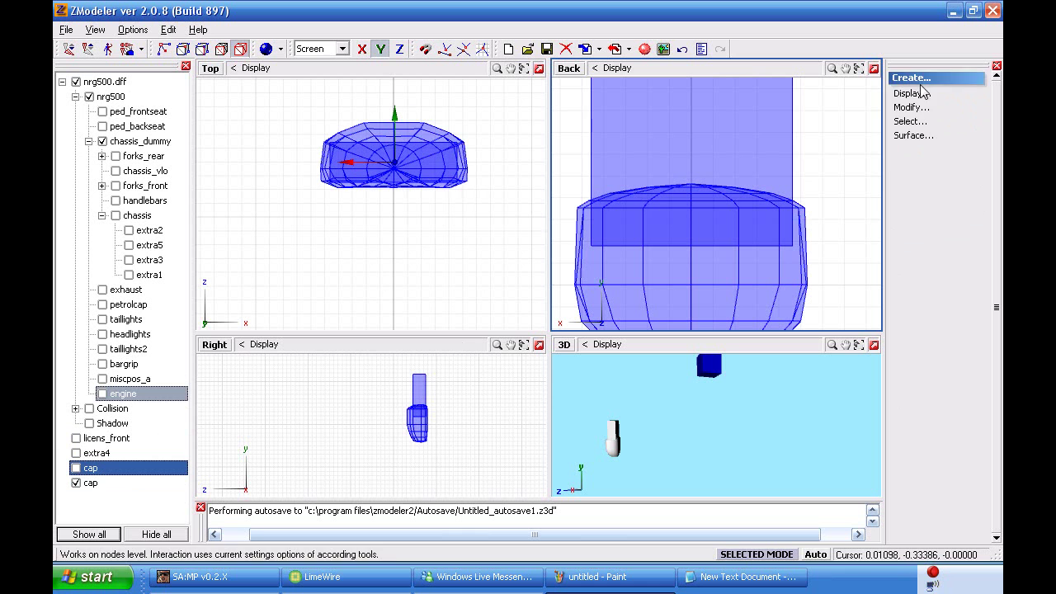
pyautogui.click(918, 108)
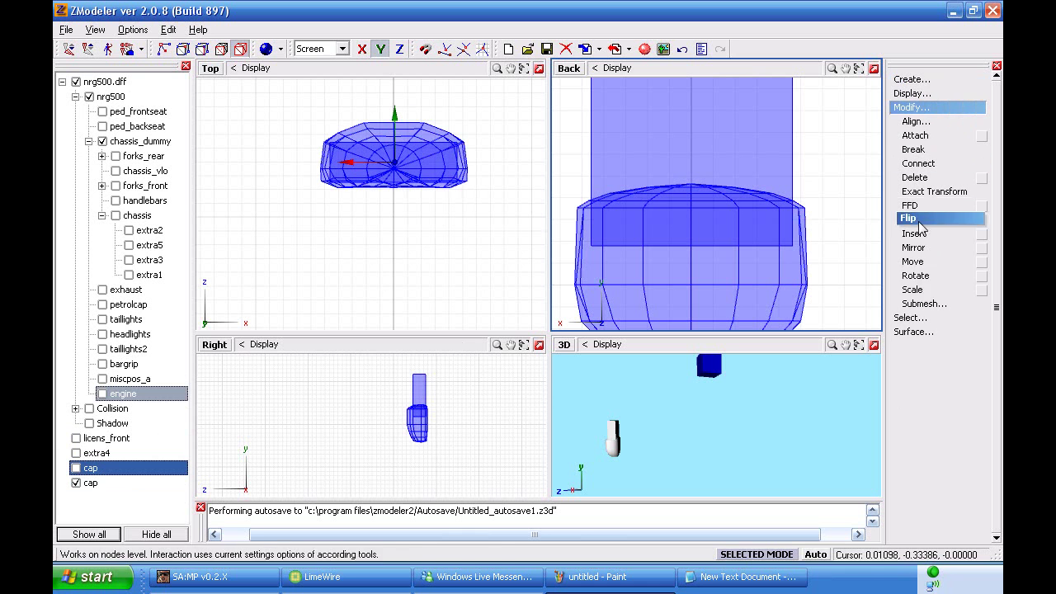
pyautogui.click(910, 316)
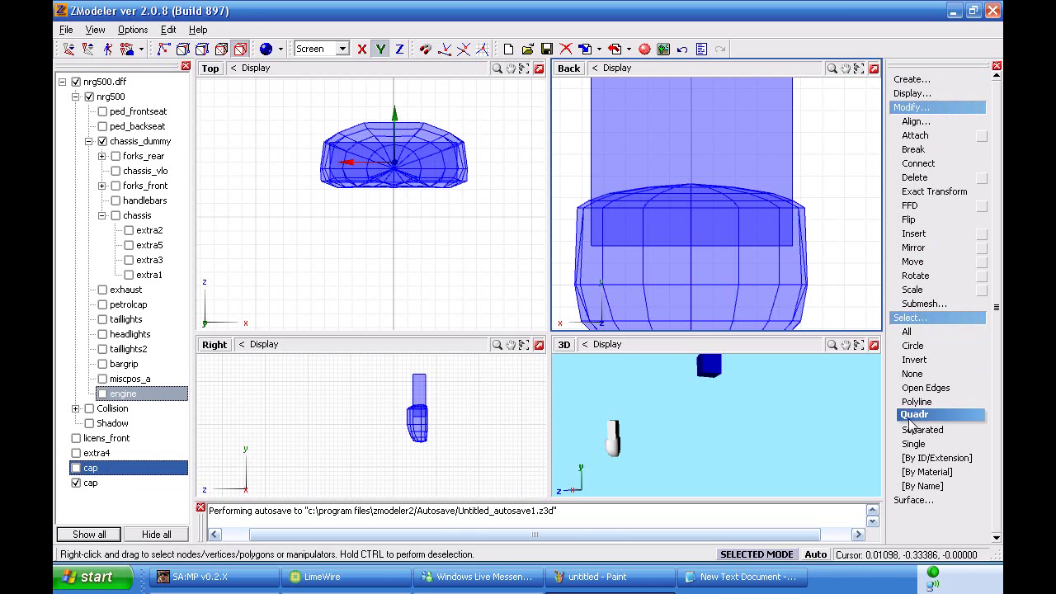
pyautogui.click(183, 49)
pyautogui.click(431, 155)
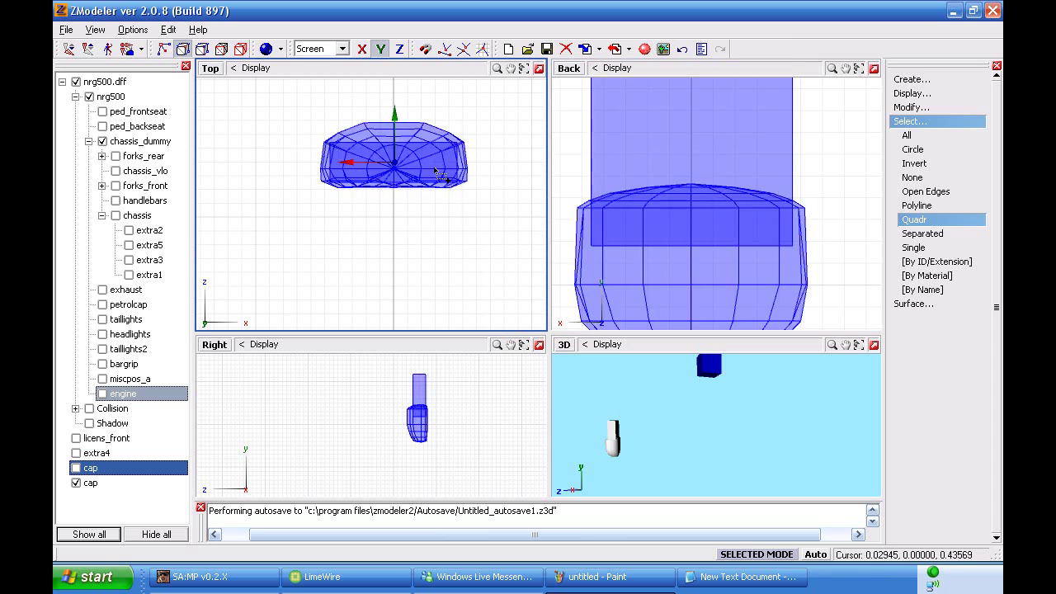
pyautogui.click(434, 170)
pyautogui.moveTo(476, 203); pyautogui.dragTo(303, 109)
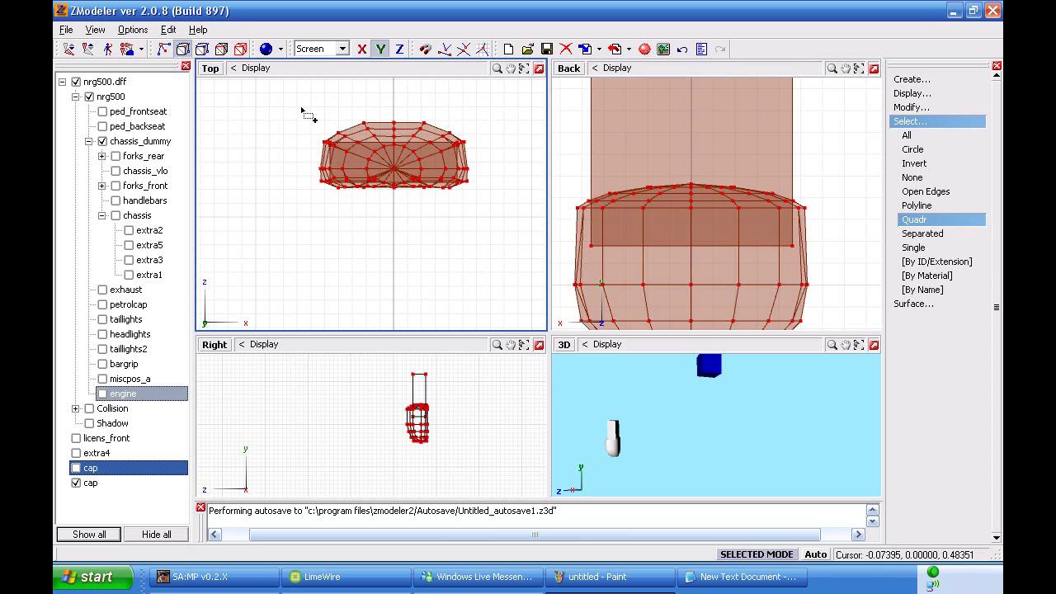
# Step: Rotate the selected cap vertices by 180 degrees in the top view, using Selected mode with Base to Pivot turned off
pyautogui.click(911, 107)
pyautogui.click(932, 278)
pyautogui.click(361, 49)
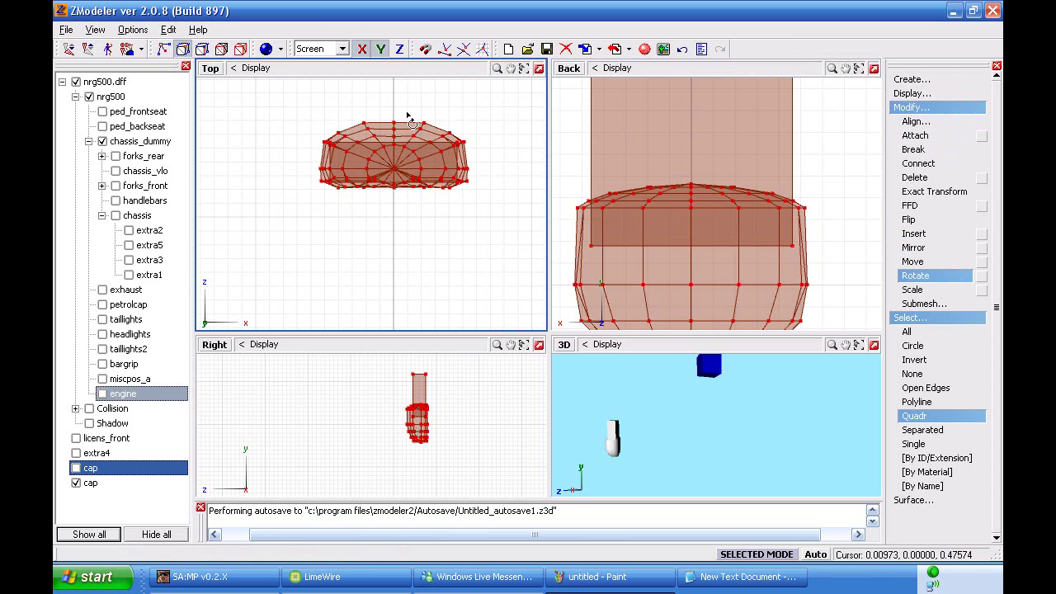
pyautogui.click(786, 558)
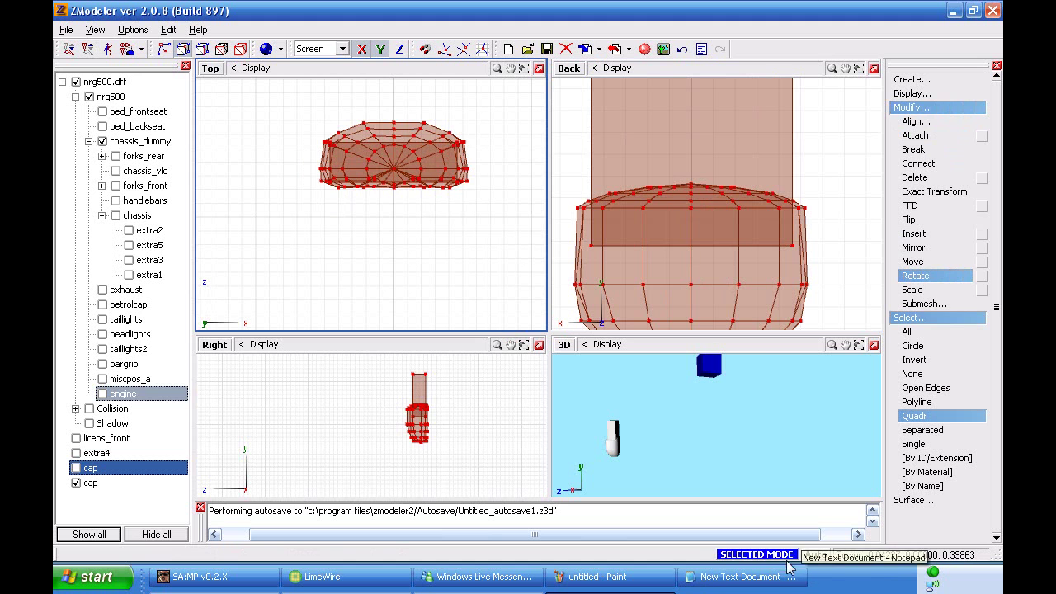
pyautogui.moveTo(490, 201); pyautogui.dragTo(491, 215)
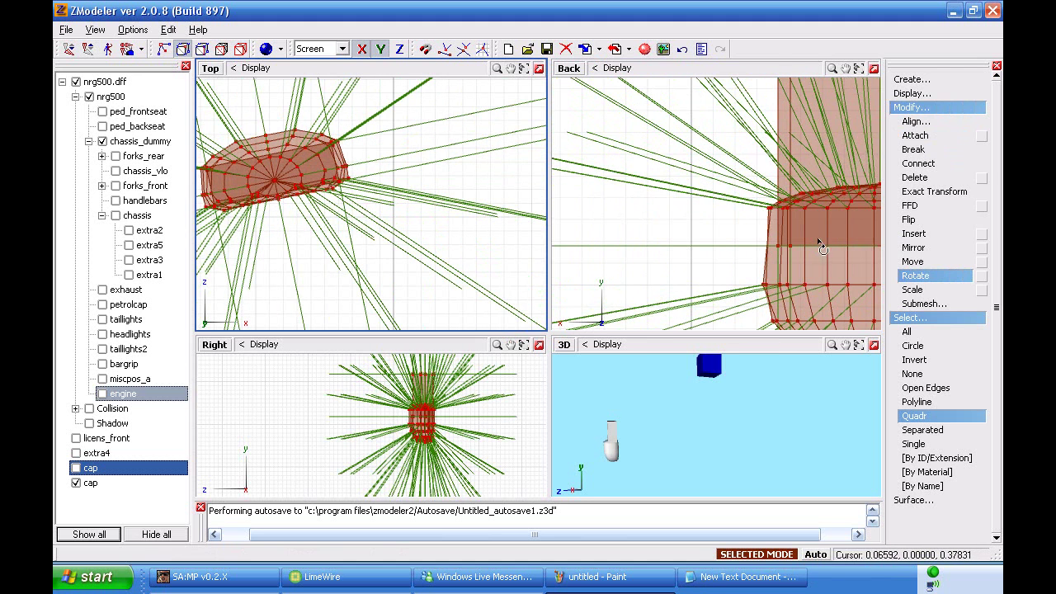
pyautogui.hotkey('ctrl', 'z')
pyautogui.click(981, 276)
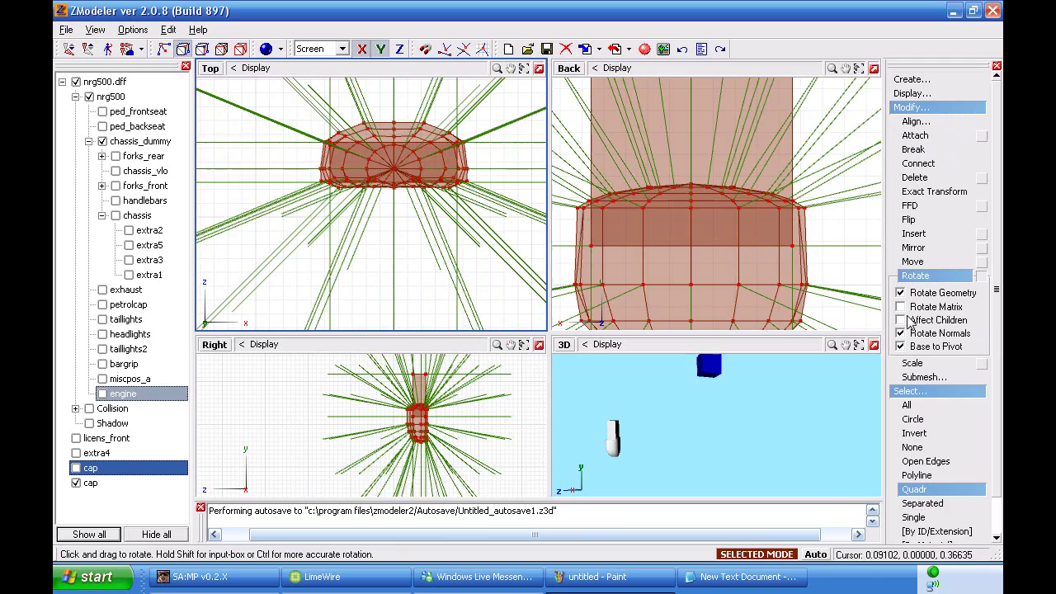
pyautogui.click(901, 348)
pyautogui.moveTo(331, 227); pyautogui.dragTo(445, 258)
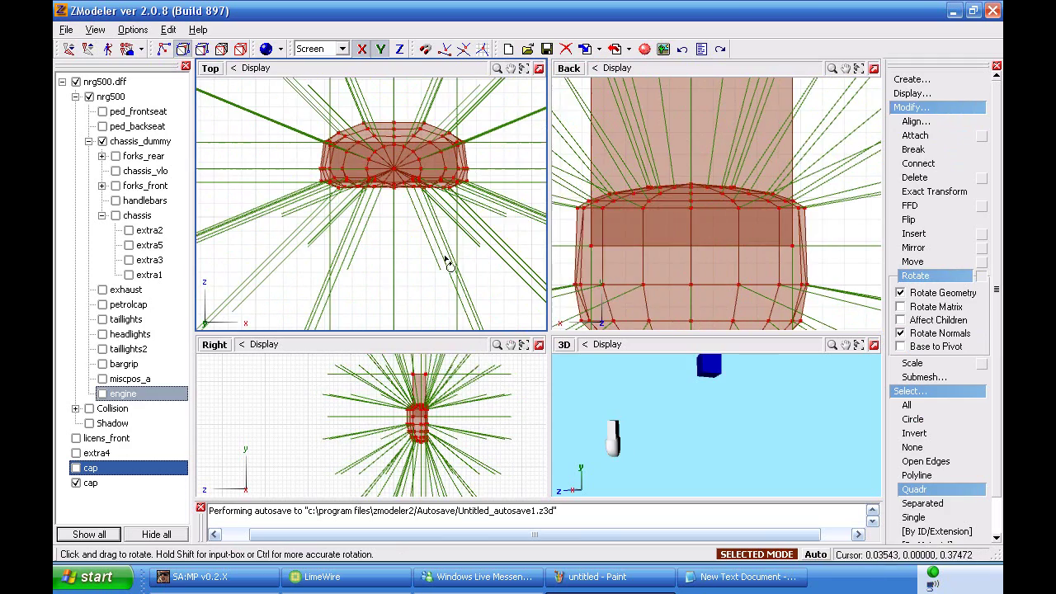
pyautogui.keyDown('shift'); pyautogui.click(410, 193); pyautogui.keyUp('shift')
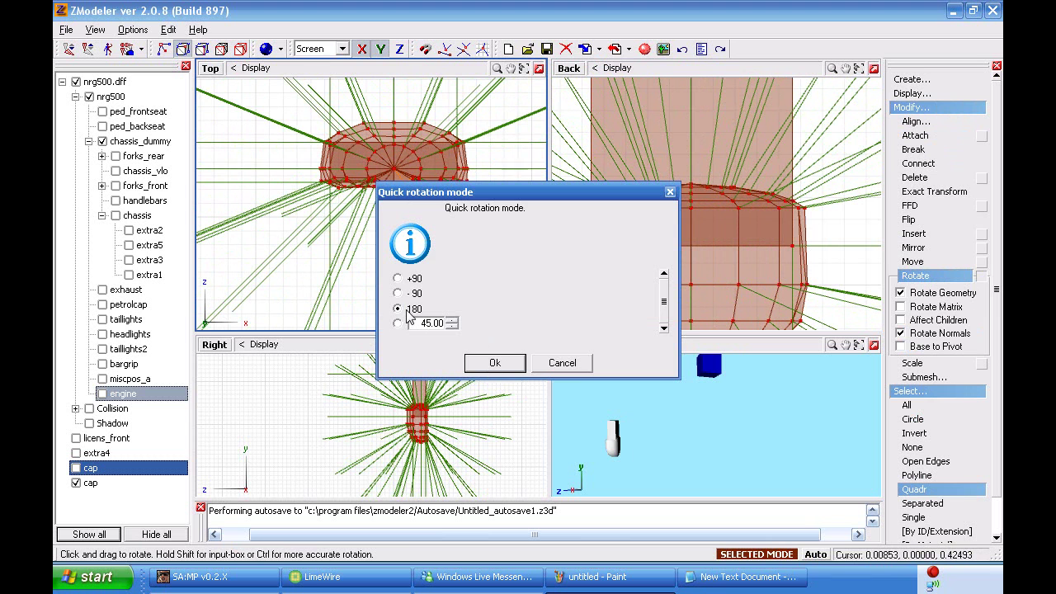
pyautogui.click(496, 364)
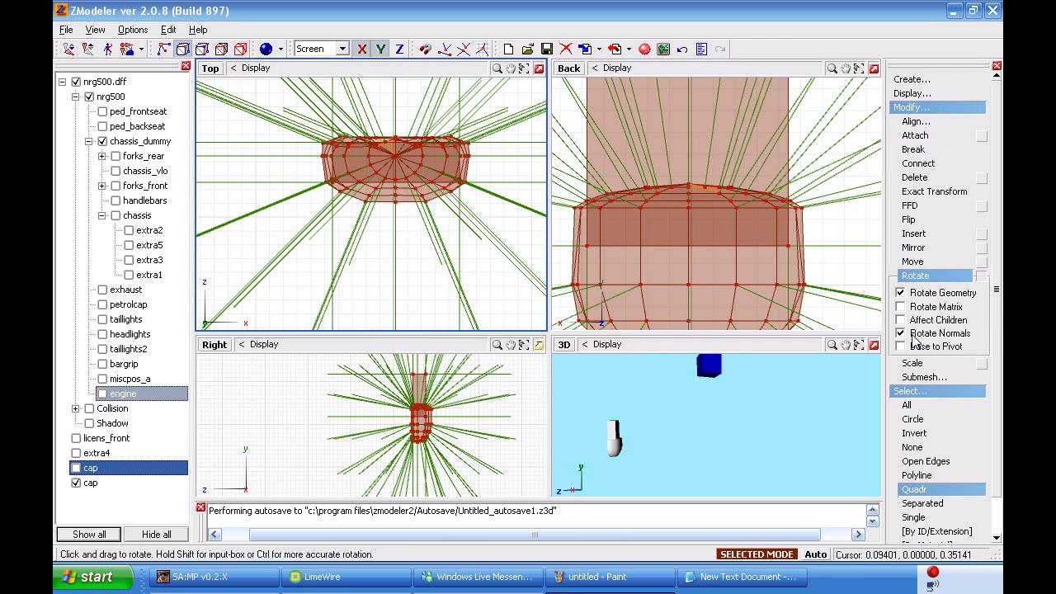
# Step: Turn the Base to Pivot option of the Rotate tool back on
pyautogui.click(901, 348)
pyautogui.click(929, 275)
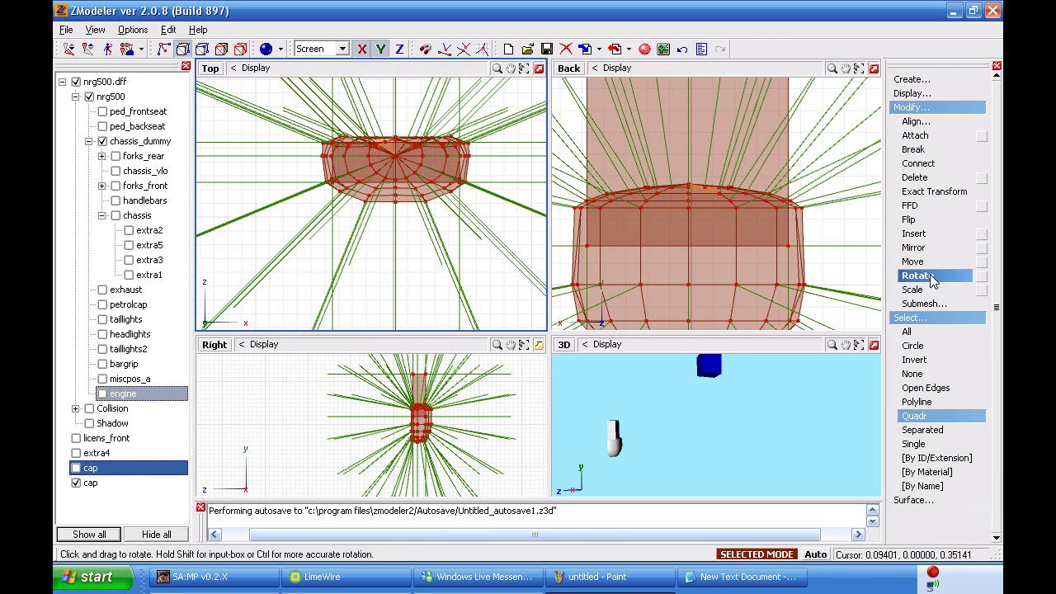
pyautogui.click(982, 276)
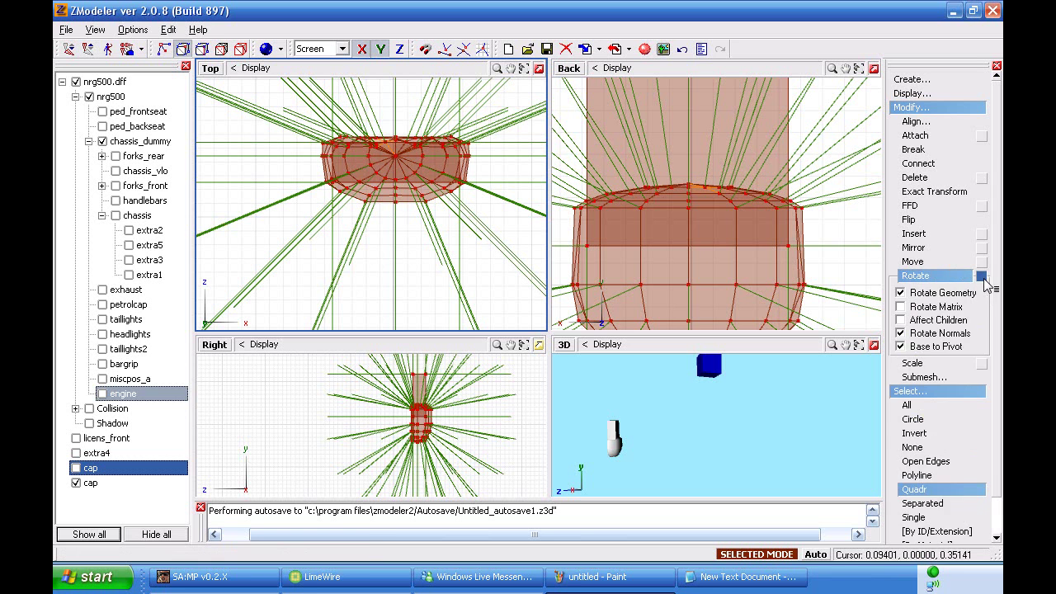
pyautogui.click(982, 275)
# Step: Show the first cap again and move the rotated cap clear of it along the vertical axis in the top view
pyautogui.click(914, 261)
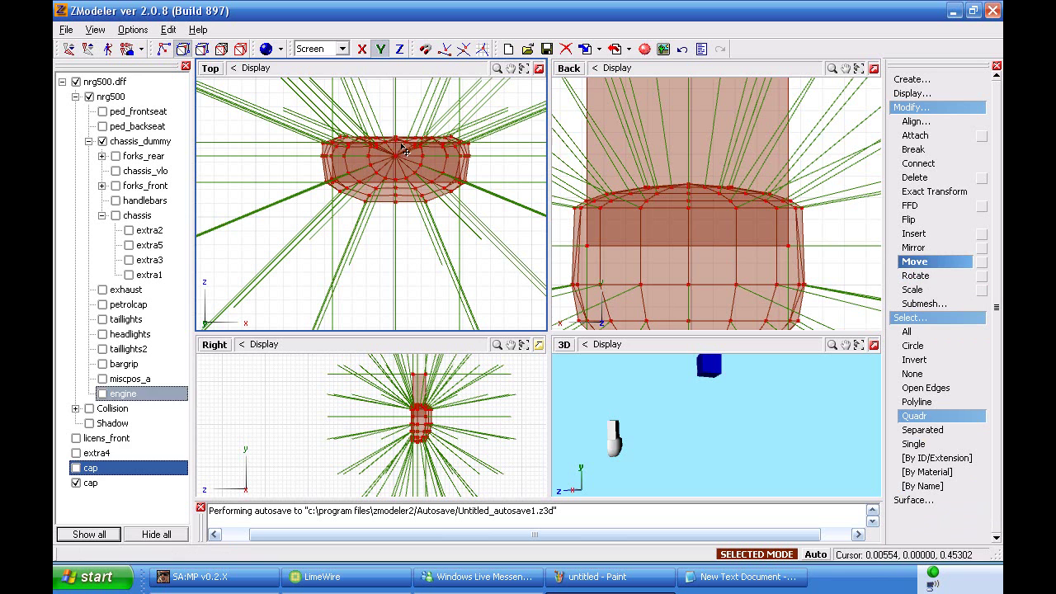
pyautogui.click(76, 468)
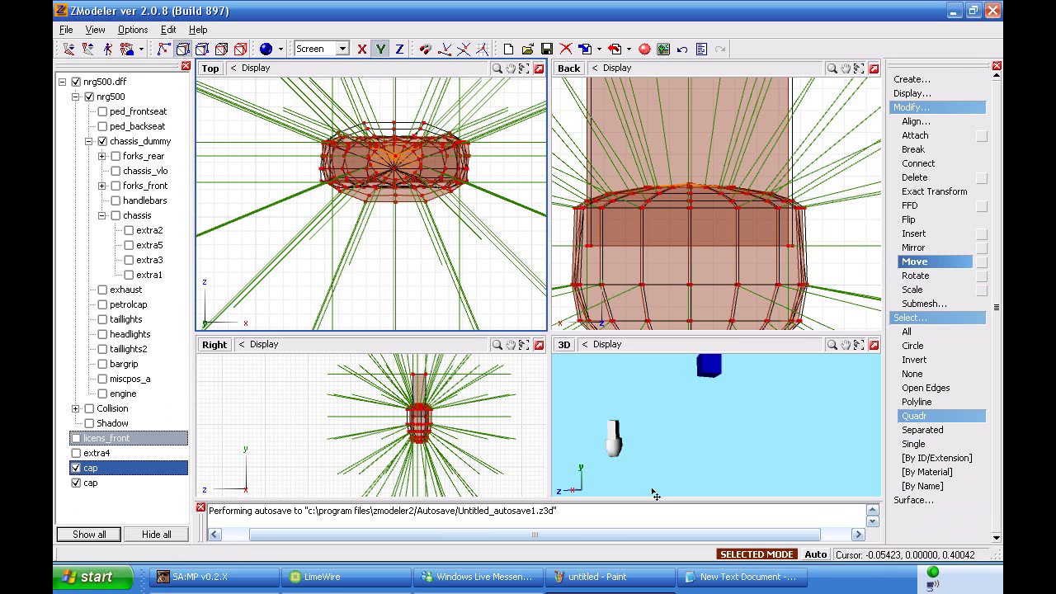
pyautogui.moveTo(632, 446); pyautogui.dragTo(667, 435, button='middle')
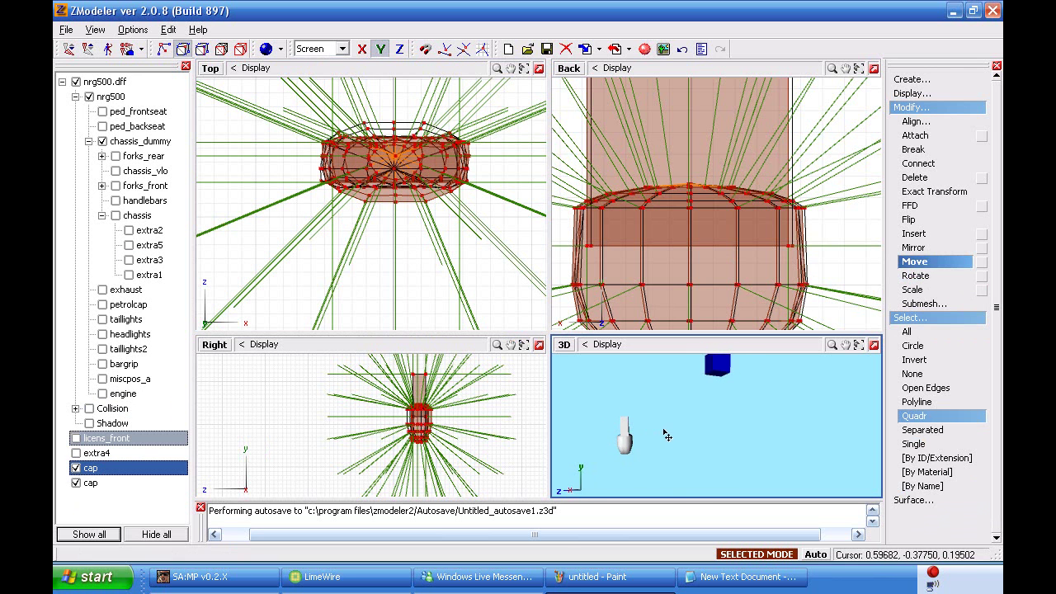
pyautogui.click(419, 237)
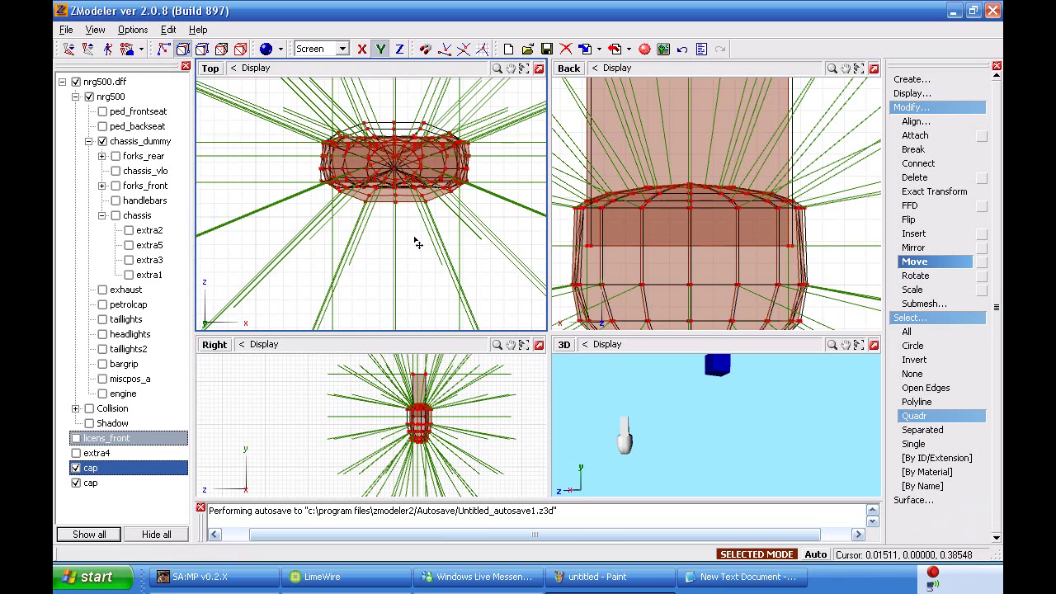
pyautogui.moveTo(419, 247); pyautogui.dragTo(424, 290)
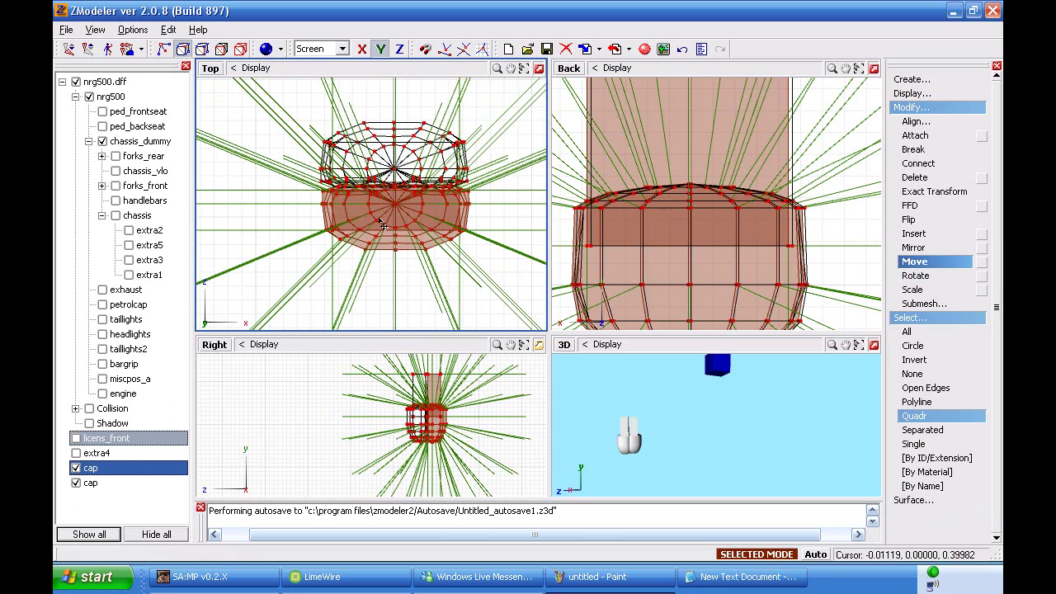
pyautogui.moveTo(383, 225); pyautogui.dragTo(400, 411)
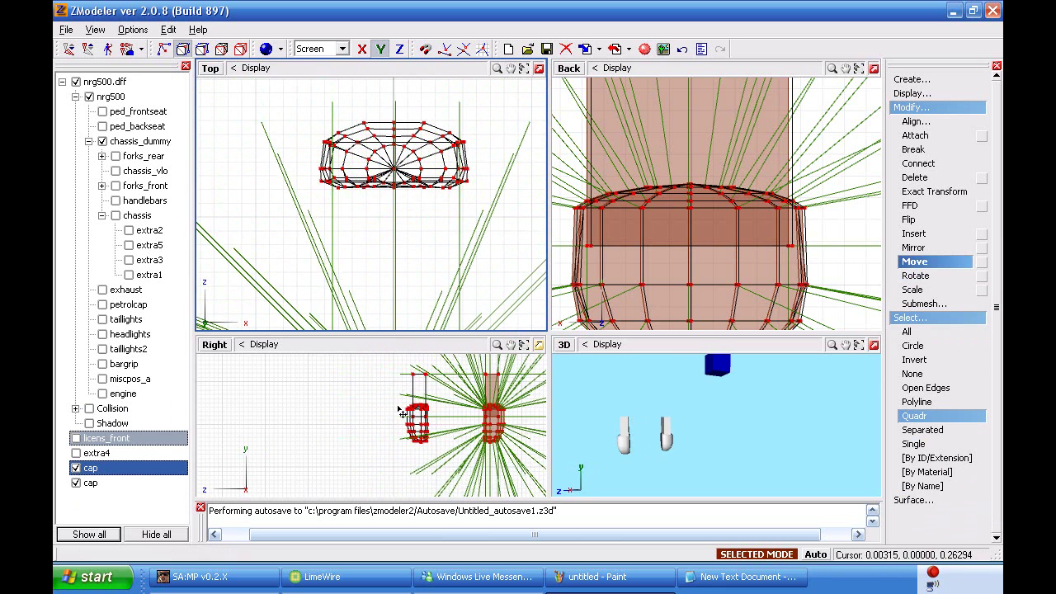
# Step: Shift the rotated cap along the X axis to line up its centre with the other cap in the top view
pyautogui.scroll(-4, 394, 255)
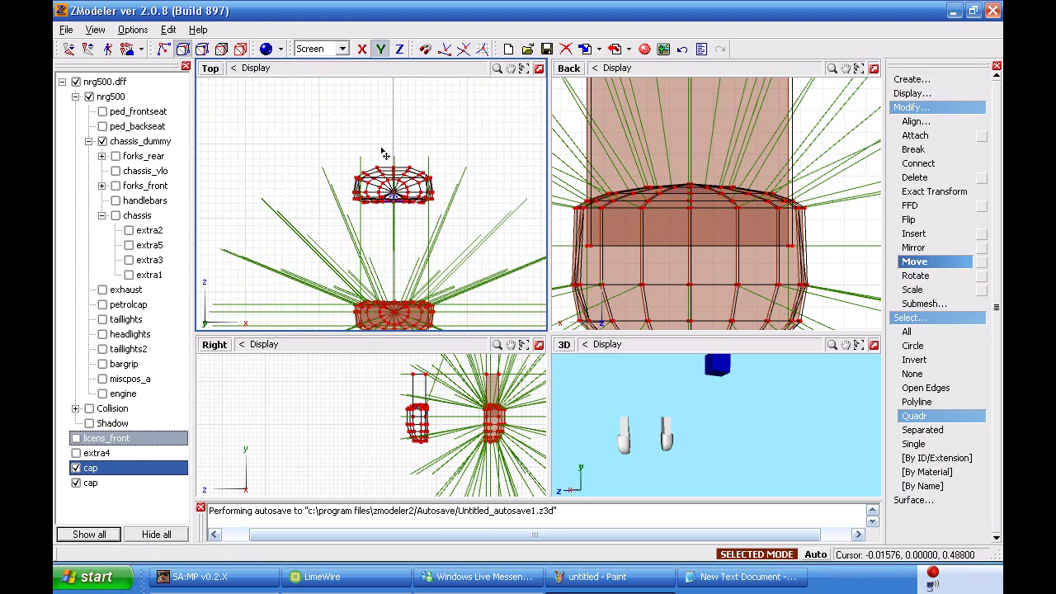
pyautogui.scroll(2, 401, 235)
pyautogui.scroll(6, 363, 177)
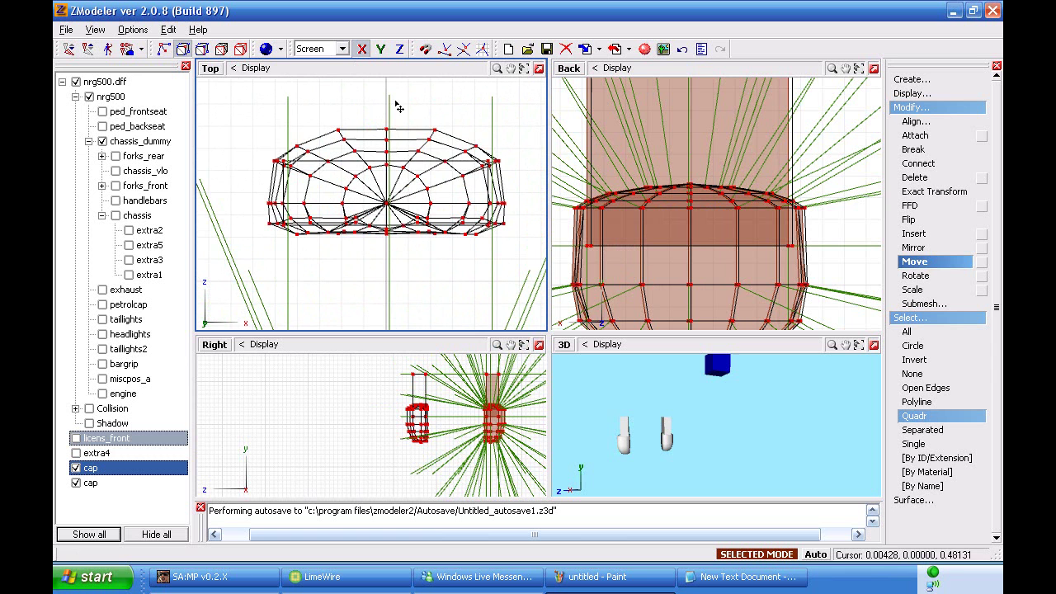
pyautogui.moveTo(408, 111); pyautogui.dragTo(405, 111)
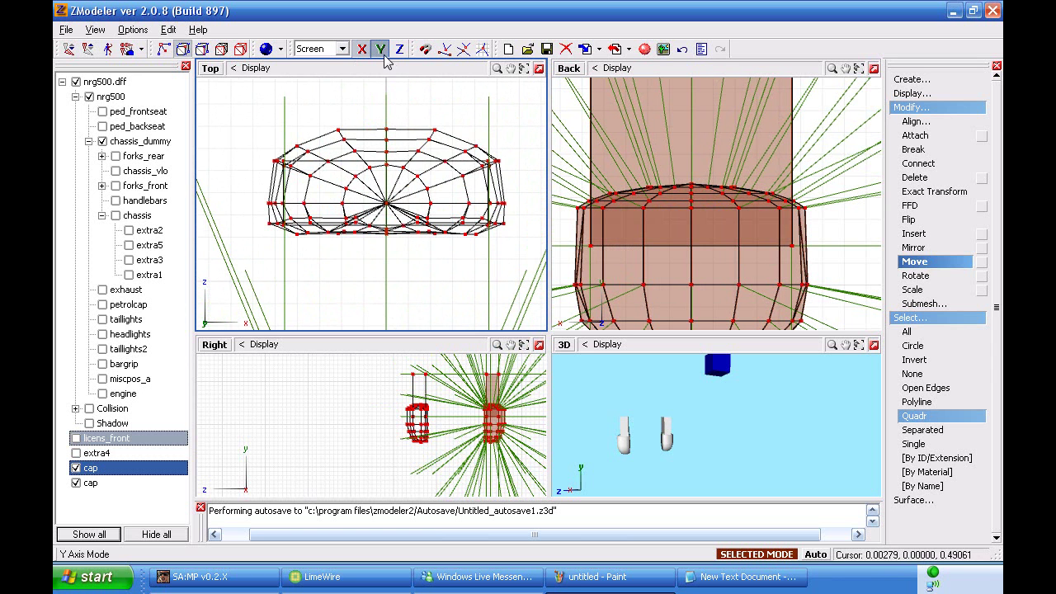
# Step: Move the rotated cap along the vertical axis in the top view to the far side of the blue square marker
pyautogui.moveTo(409, 82); pyautogui.dragTo(415, 238)
pyautogui.scroll(-4, 405, 206)
pyautogui.scroll(-5, 389, 150)
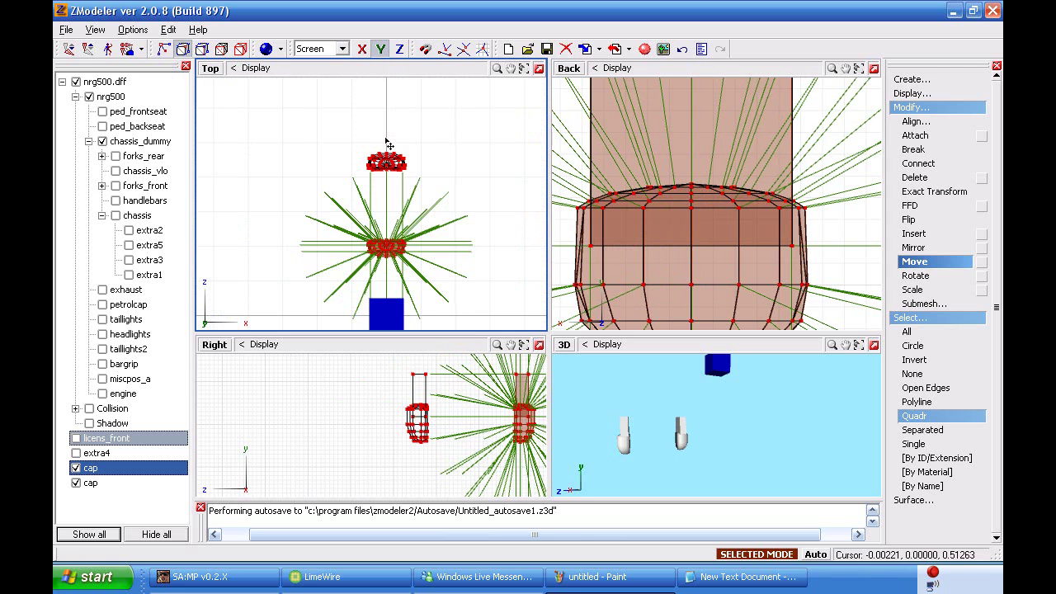
pyautogui.moveTo(387, 178); pyautogui.dragTo(388, 306)
pyautogui.scroll(-5, 373, 136)
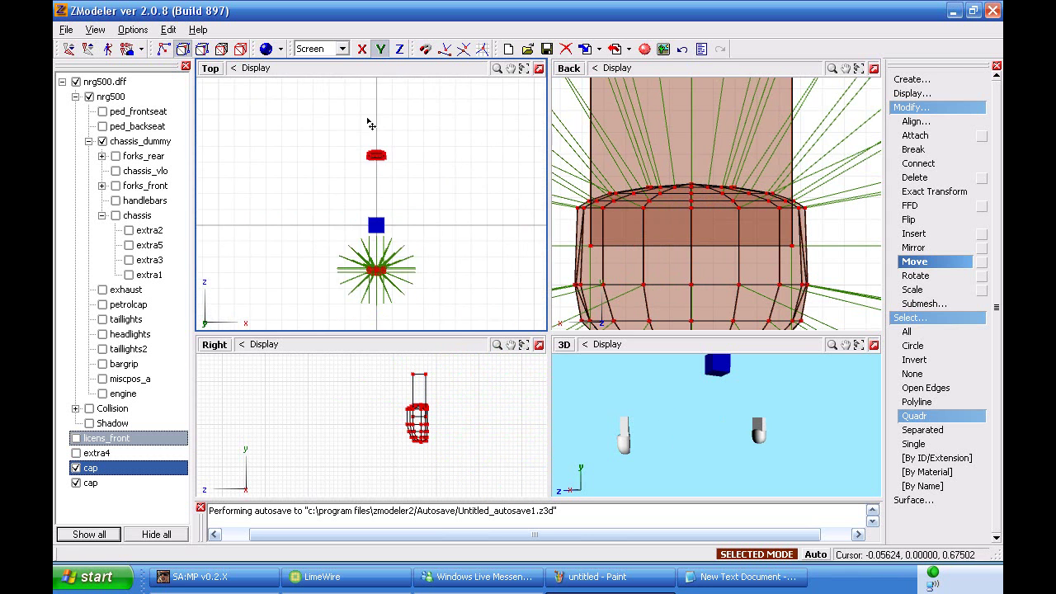
# Step: Show extra4 and examine the positions of both caps beneath it in the 3D view
pyautogui.click(77, 454)
pyautogui.moveTo(735, 436); pyautogui.dragTo(772, 433, button='middle')
pyautogui.scroll(2, 726, 432)
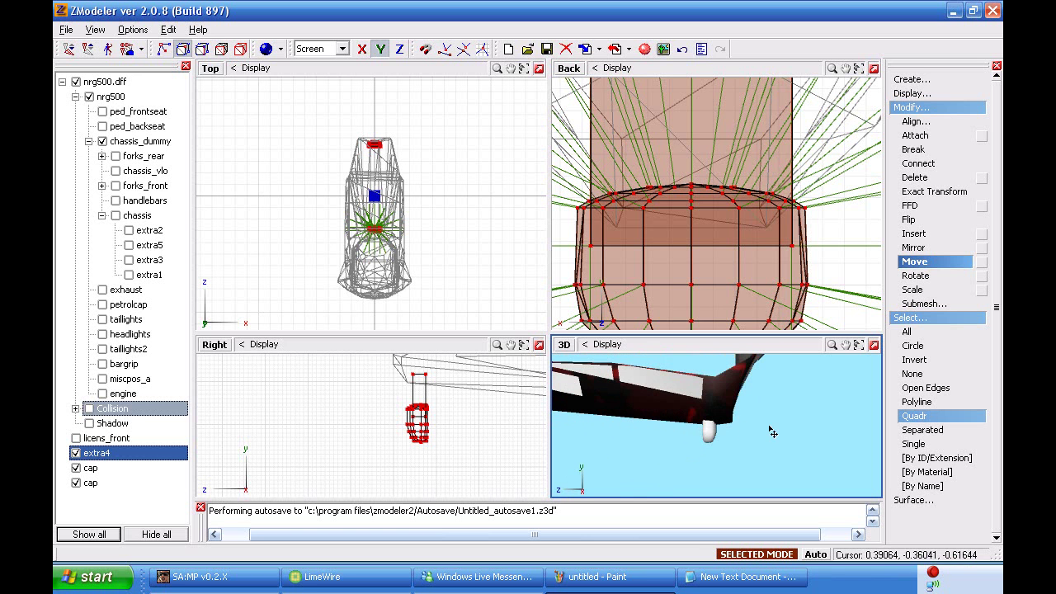
# Step: Show extra5 and the chassis, hide extra4, and check how the caps sit under the bike body
pyautogui.click(129, 245)
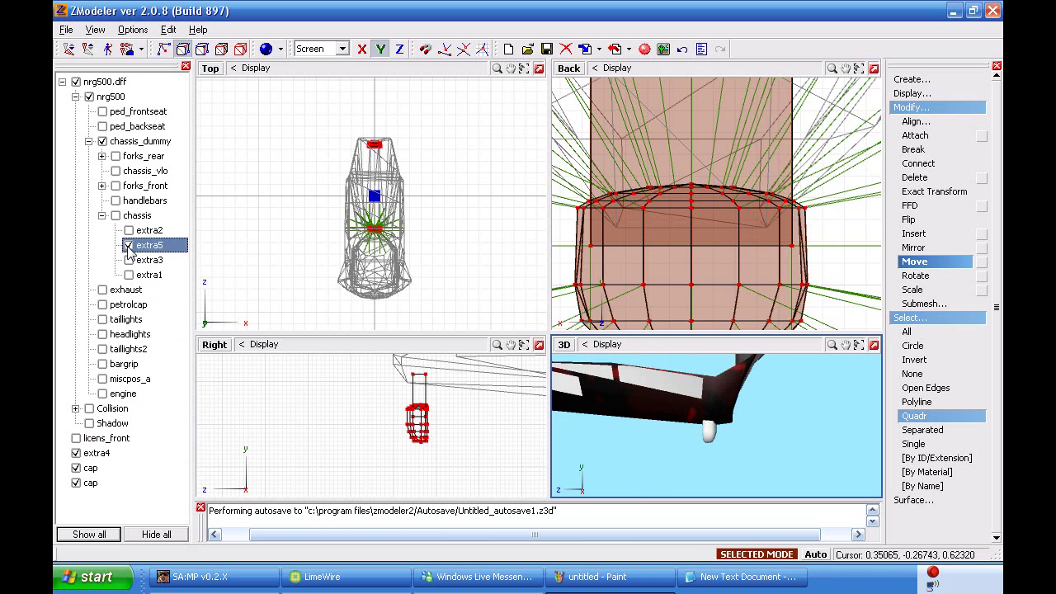
pyautogui.click(125, 219)
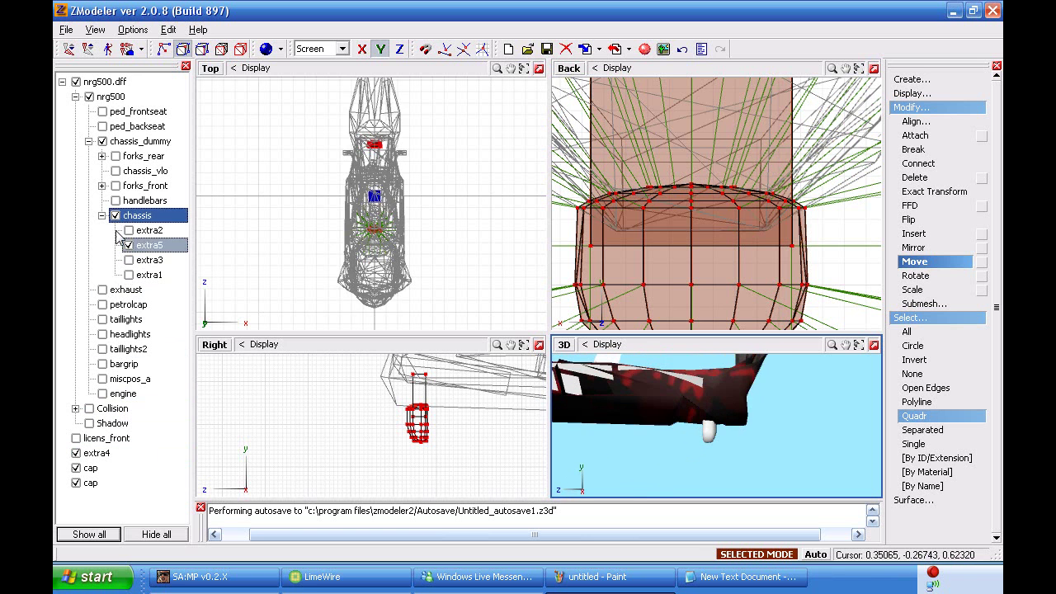
pyautogui.click(78, 453)
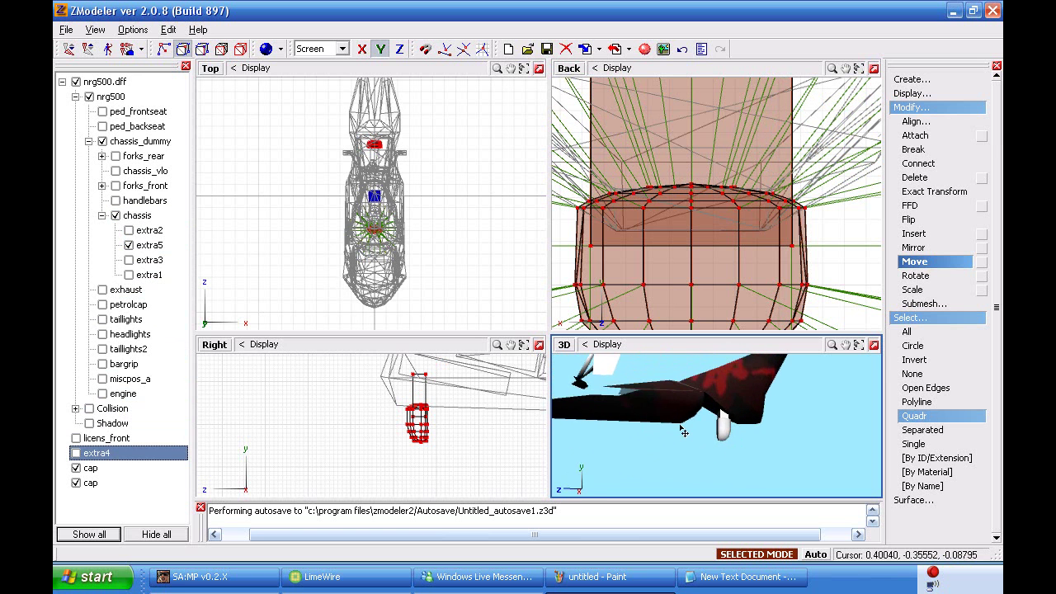
pyautogui.moveTo(681, 426); pyautogui.dragTo(679, 422, button='middle')
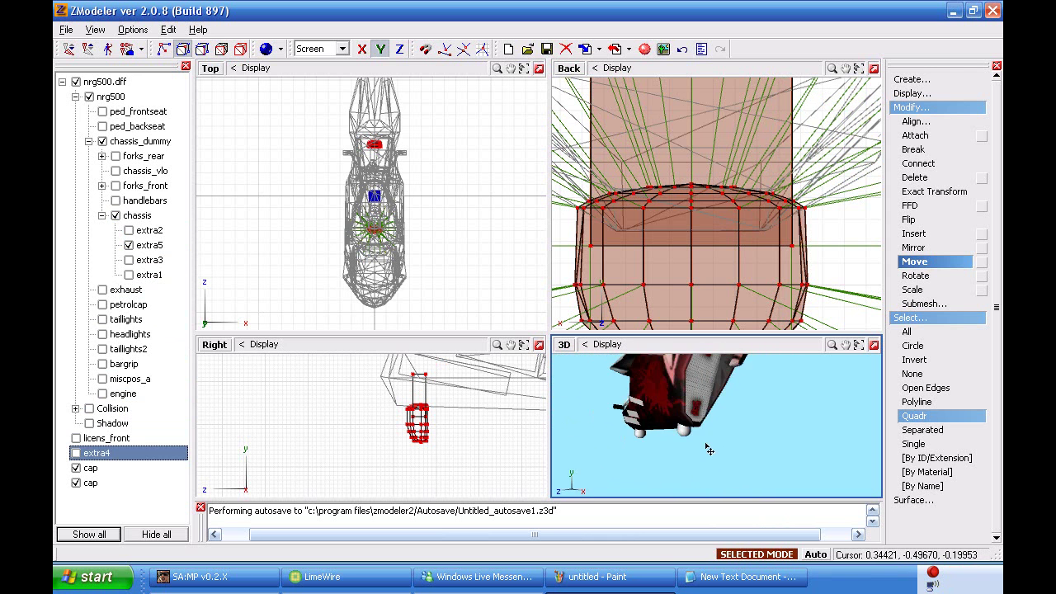
pyautogui.moveTo(731, 449)
pyautogui.mouseDown(button='middle')
pyautogui.moveTo(768, 444)
pyautogui.moveTo(744, 441)
pyautogui.mouseUp(button='middle')
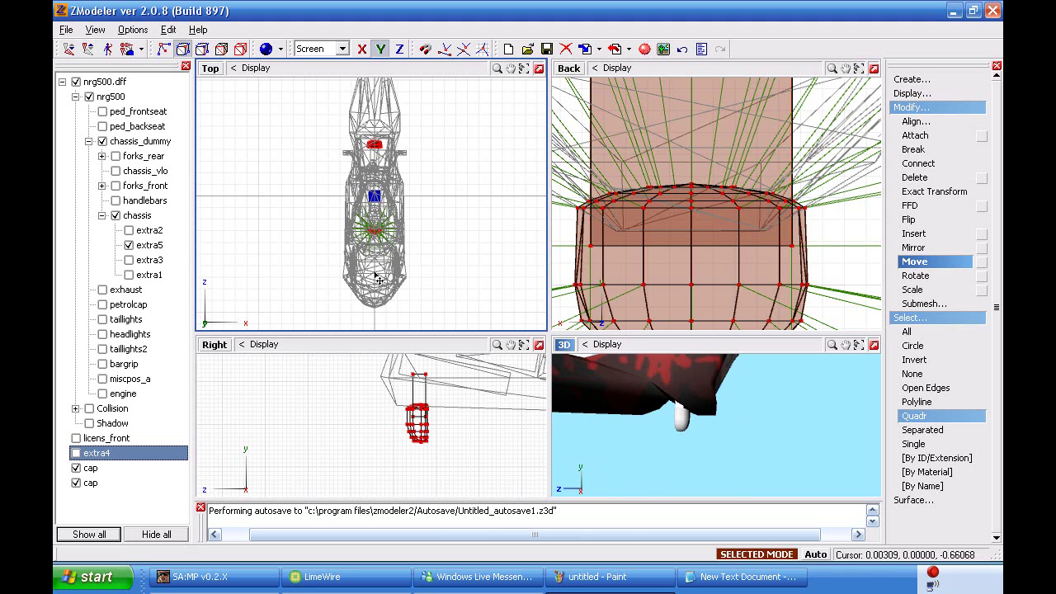
# Step: Clear the face selection on the caps and hide the first cap in the object list, keeping the other one visible
pyautogui.moveTo(637, 433); pyautogui.dragTo(618, 429, button='middle')
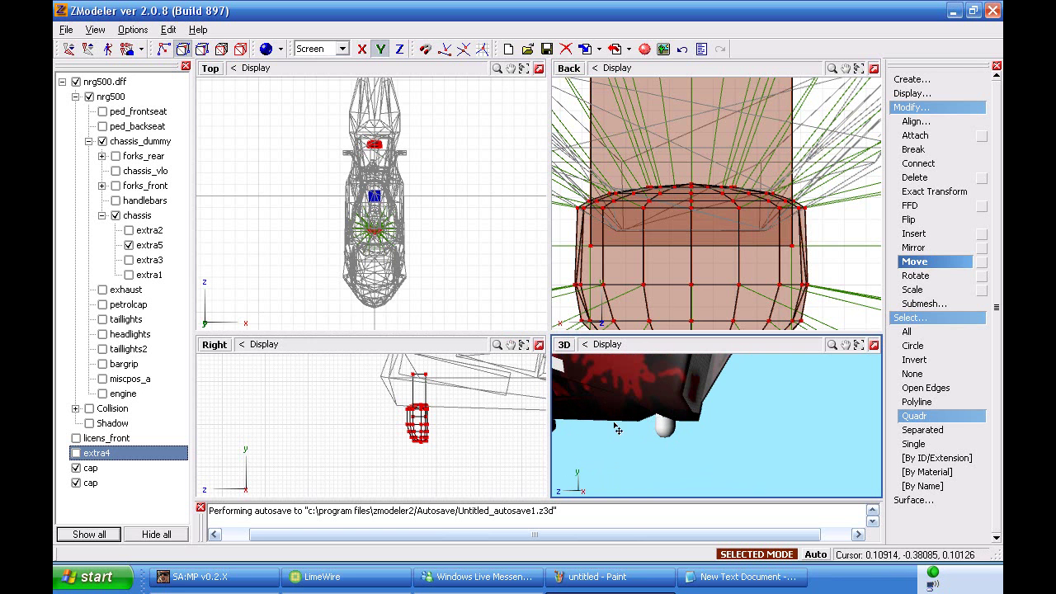
pyautogui.click(349, 254)
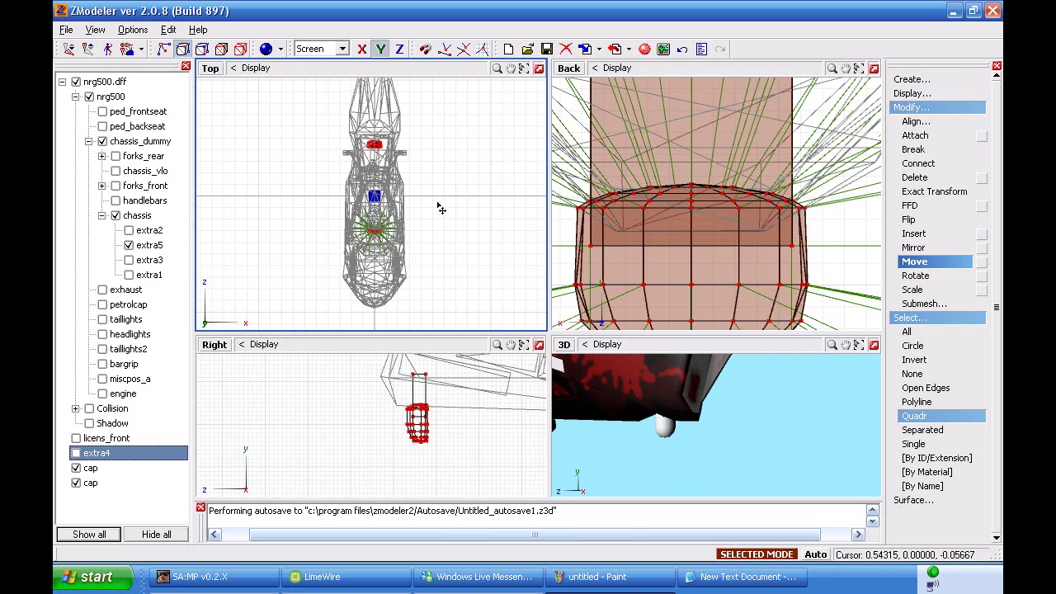
pyautogui.moveTo(298, 280); pyautogui.dragTo(298, 280)
pyautogui.click(738, 167)
pyautogui.scroll(-4, 739, 168)
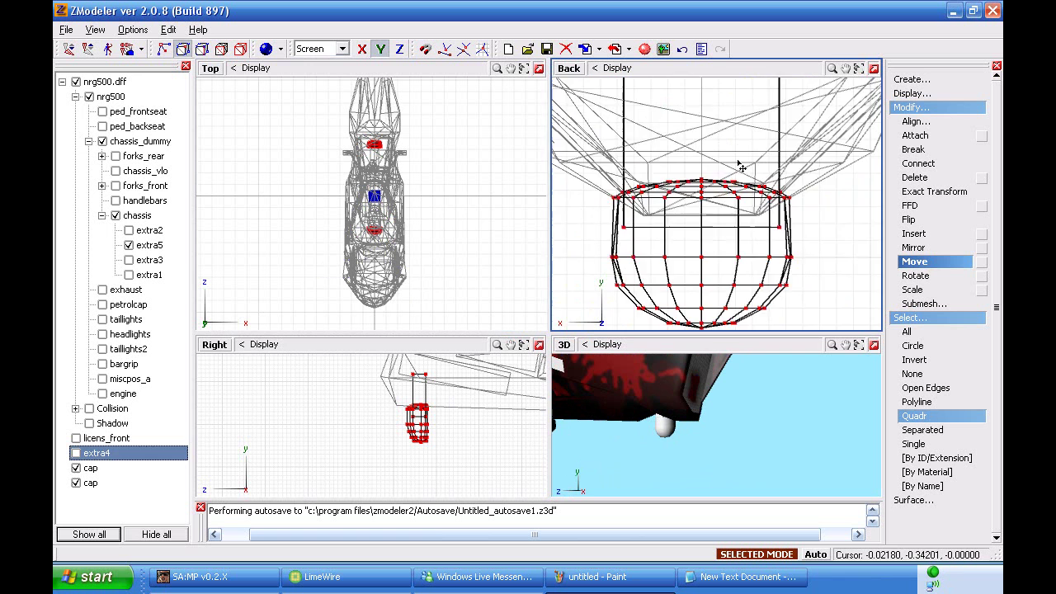
pyautogui.scroll(-1, 730, 176)
pyautogui.click(89, 467)
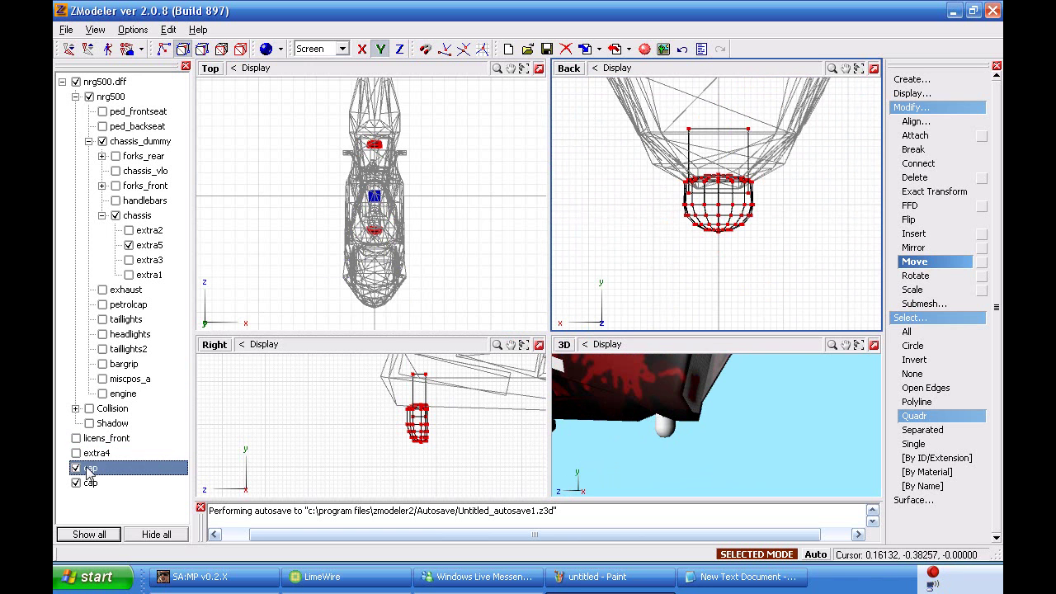
pyautogui.click(77, 468)
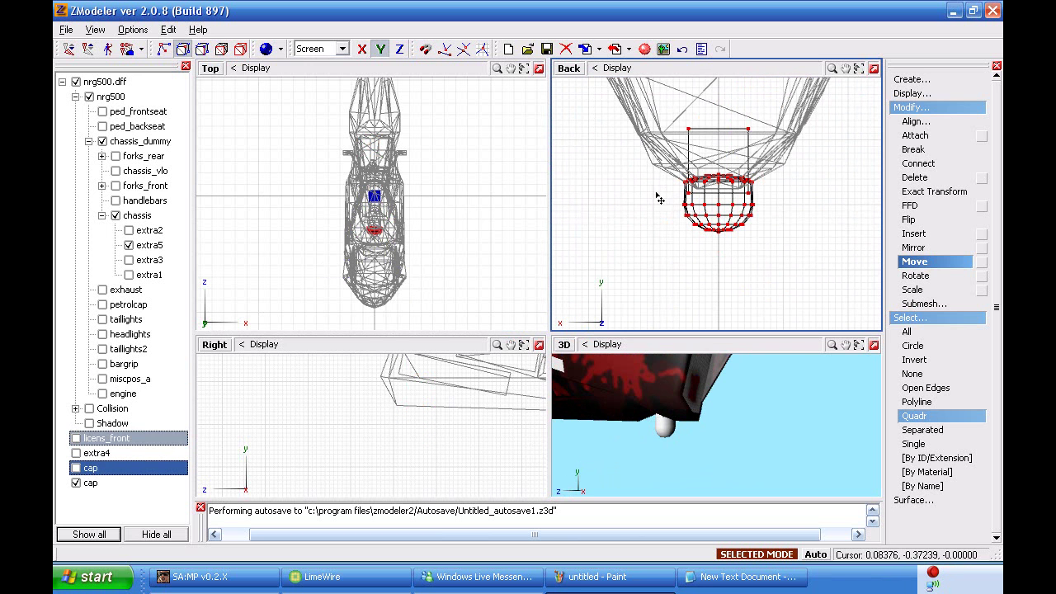
# Step: Select the top edge of the visible cap's flat stem in the back view, move it down to shorten the stem, and deselect it
pyautogui.moveTo(775, 154); pyautogui.dragTo(774, 155)
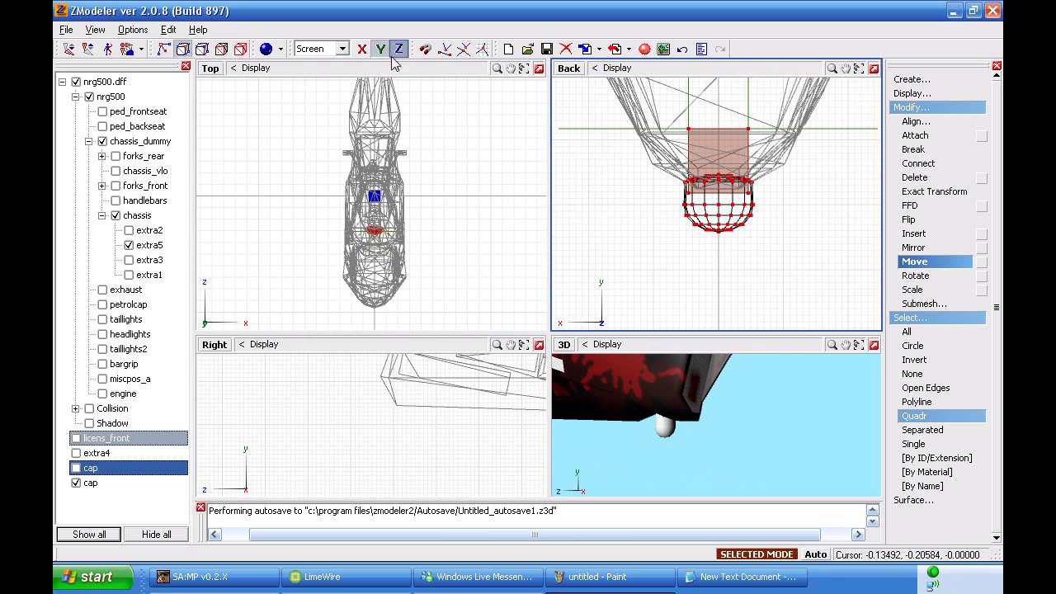
pyautogui.click(689, 413)
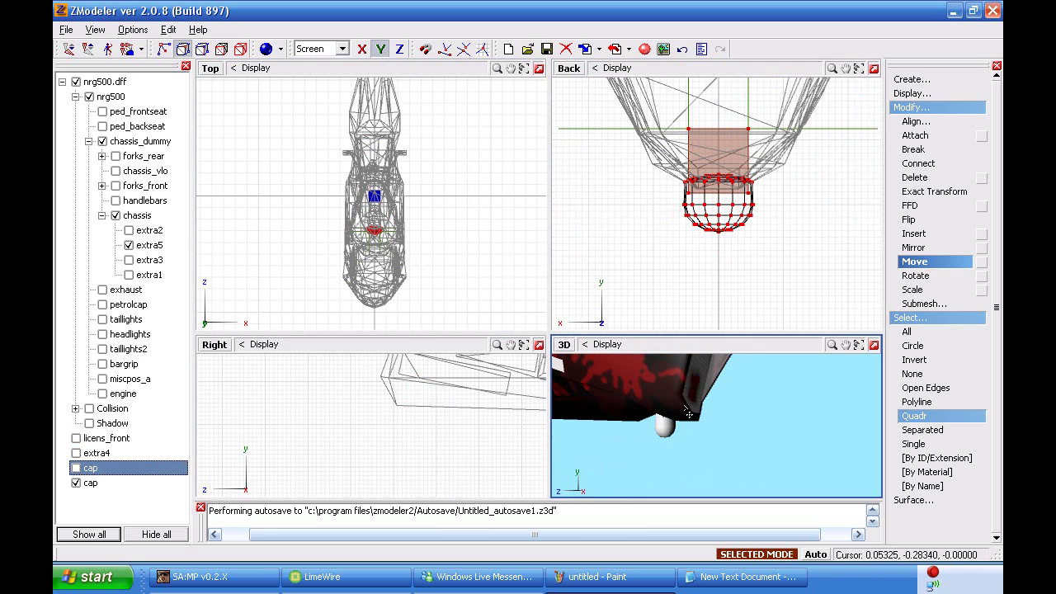
pyautogui.click(721, 123)
pyautogui.moveTo(722, 145); pyautogui.dragTo(722, 169)
pyautogui.click(696, 428)
pyautogui.moveTo(696, 428); pyautogui.dragTo(717, 417, button='middle')
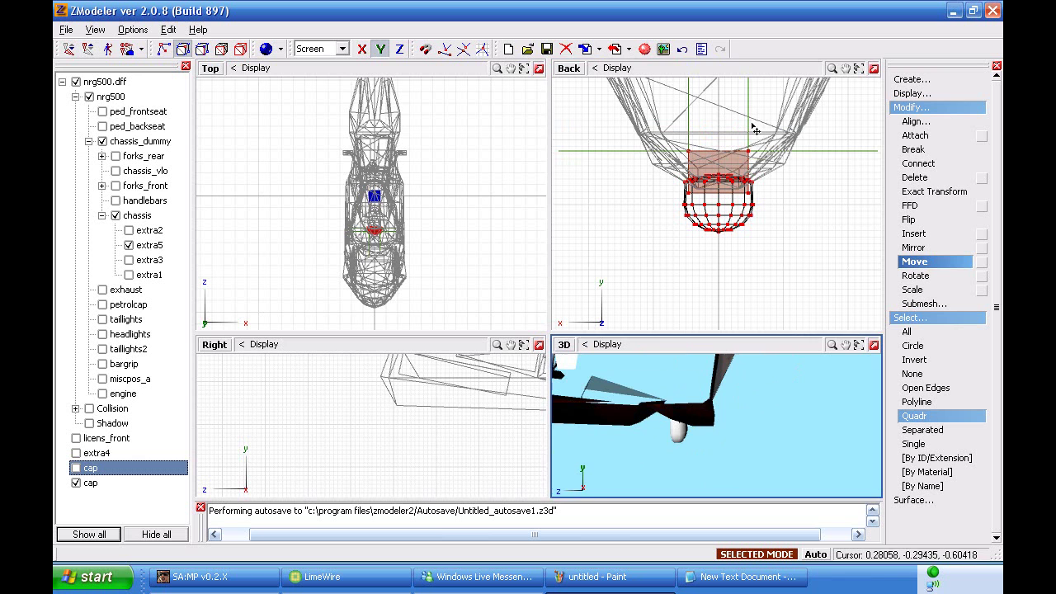
pyautogui.click(699, 183)
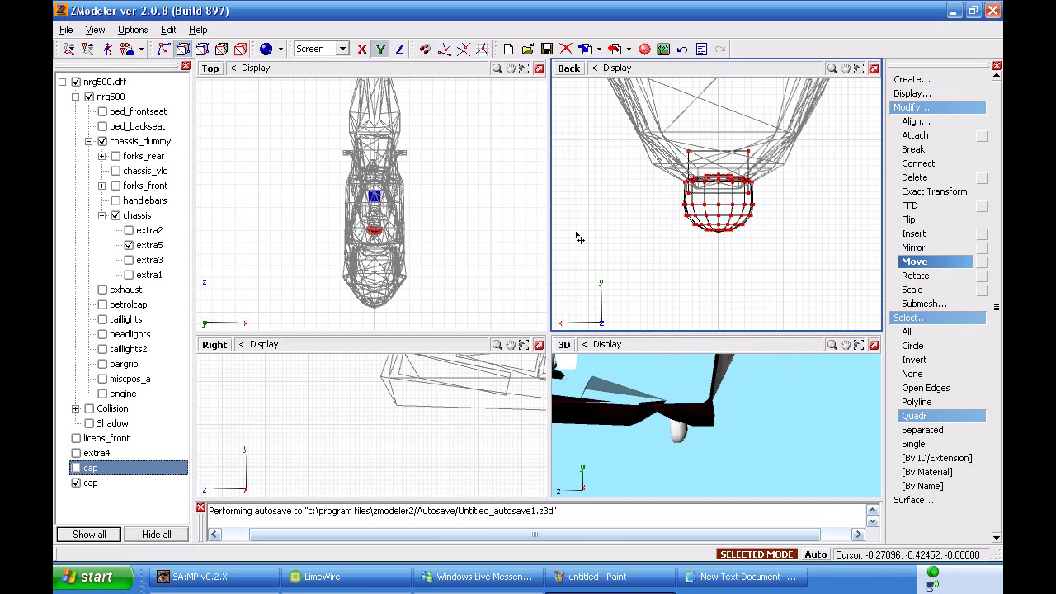
# Step: Show the hidden cap again under the bike body and switch to object level
pyautogui.moveTo(702, 435); pyautogui.dragTo(651, 417, button='middle')
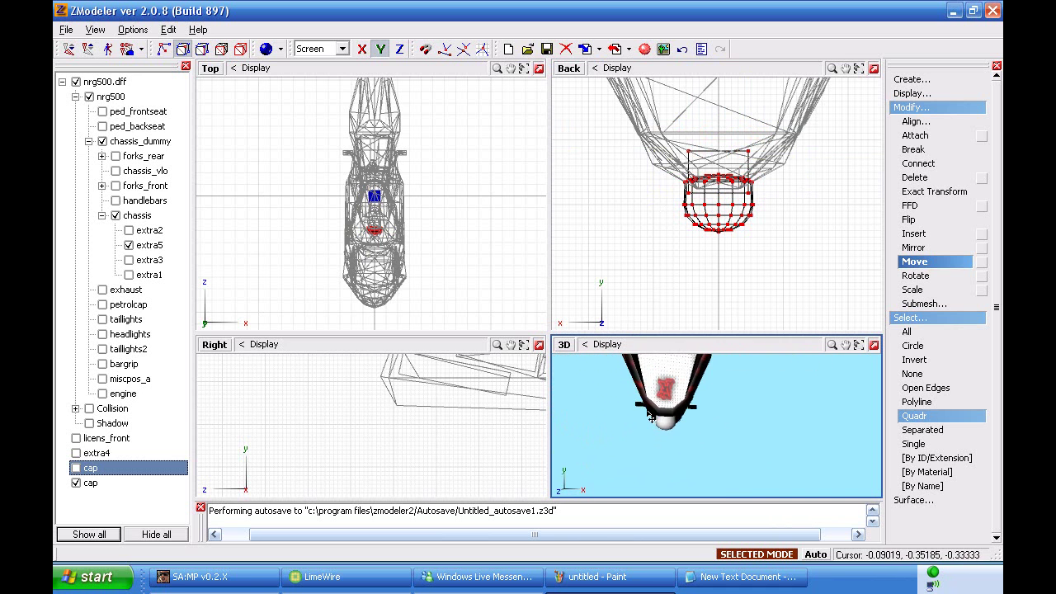
pyautogui.moveTo(687, 384); pyautogui.dragTo(631, 406, button='middle')
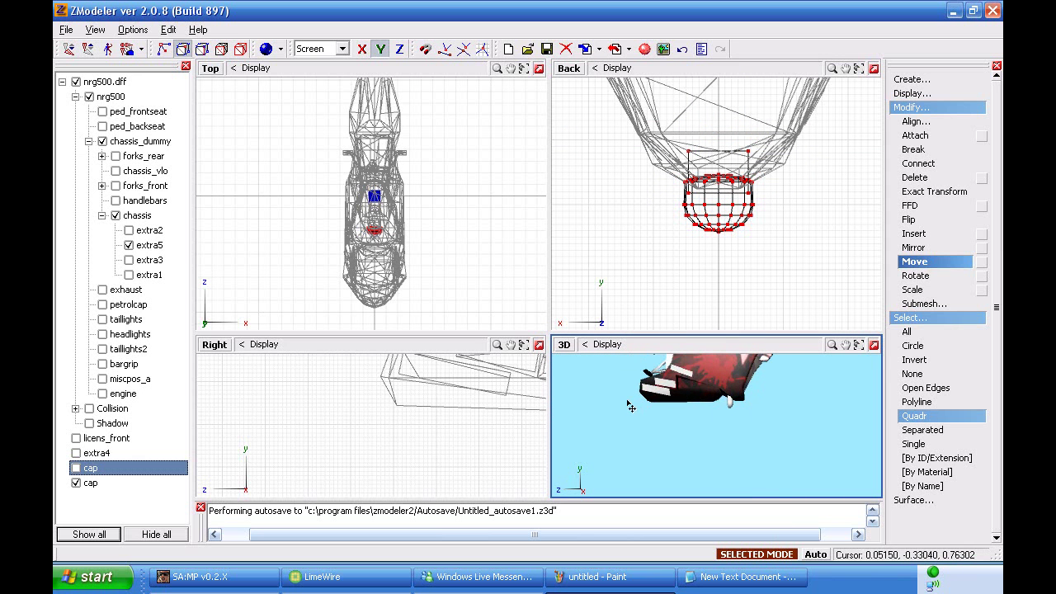
pyautogui.click(76, 468)
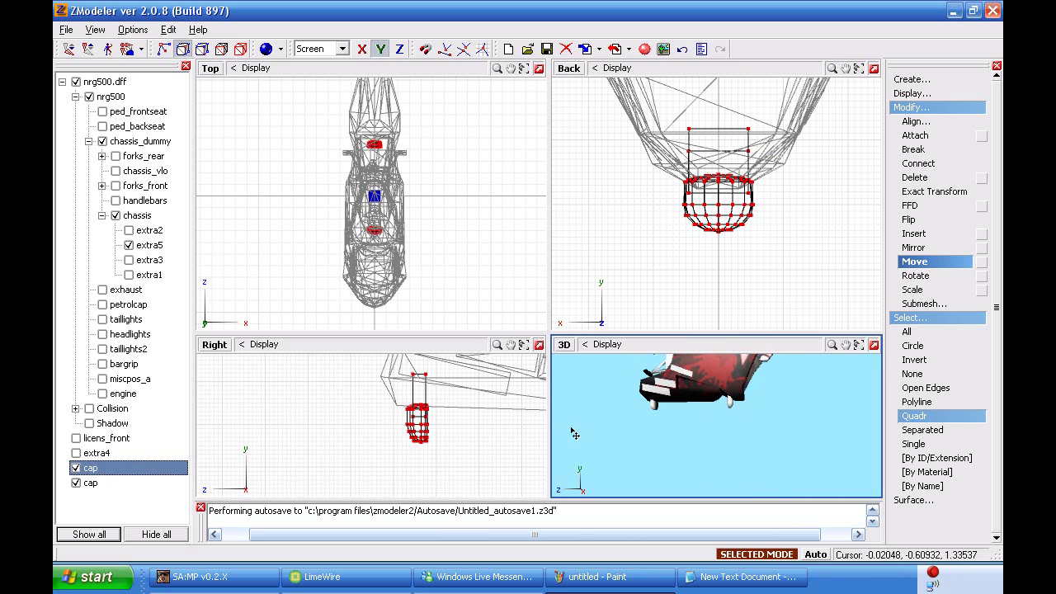
pyautogui.click(452, 480)
pyautogui.click(246, 55)
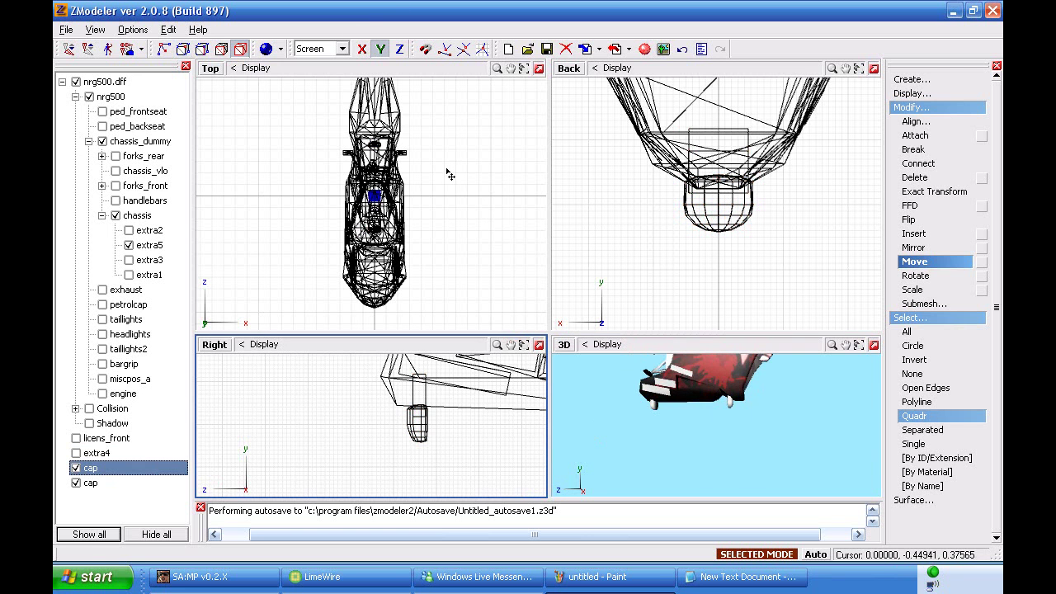
# Step: Hide extra5, the chassis and nrg500.dff so only the two caps remain, and turn off Selected mode
pyautogui.click(128, 245)
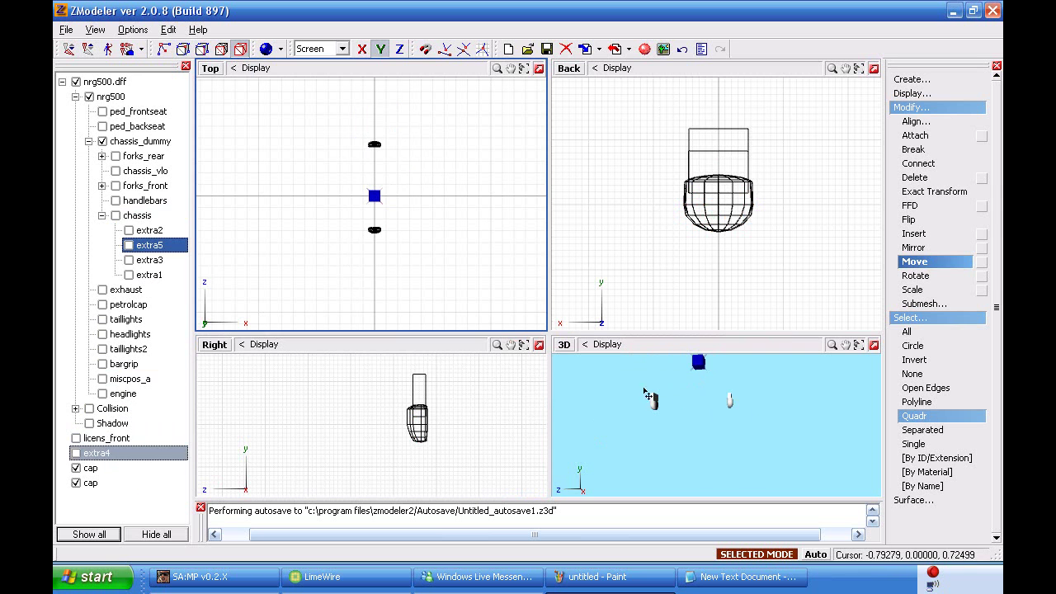
pyautogui.moveTo(649, 391); pyautogui.dragTo(725, 422, button='middle')
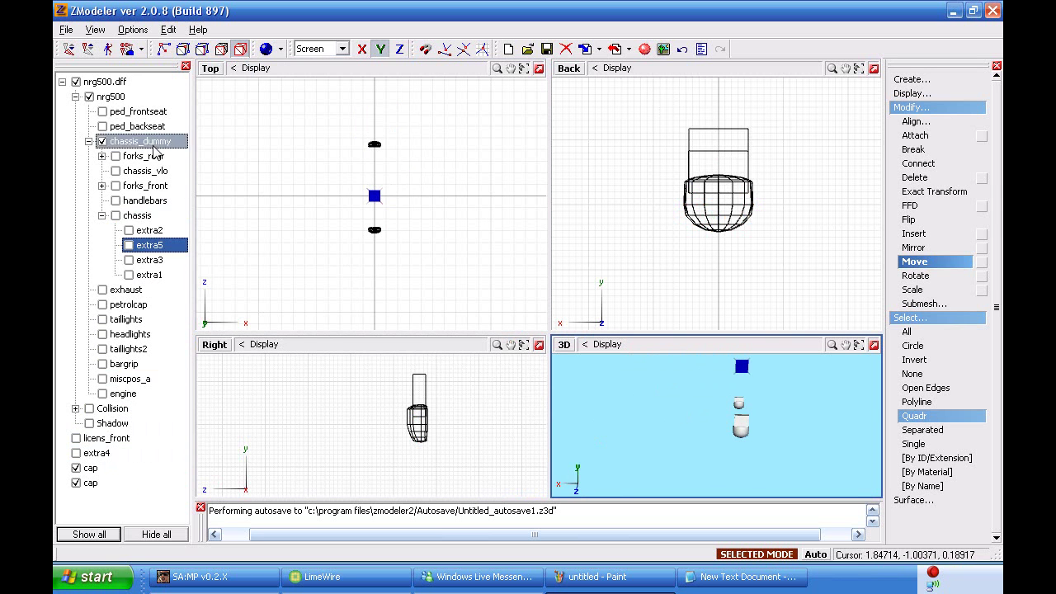
pyautogui.click(76, 82)
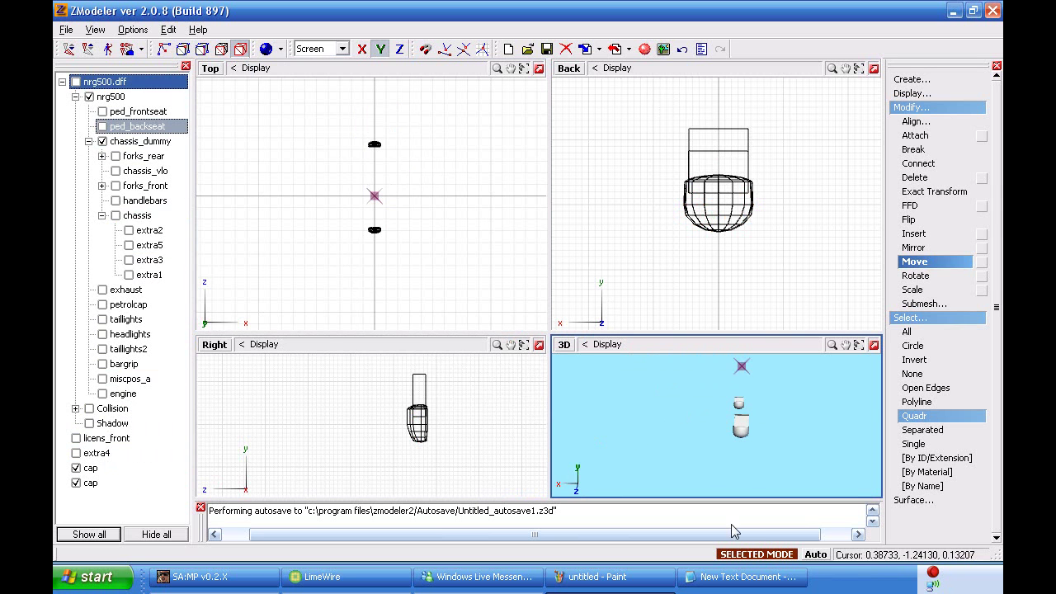
pyautogui.click(751, 555)
pyautogui.moveTo(745, 430); pyautogui.dragTo(696, 425, button='middle')
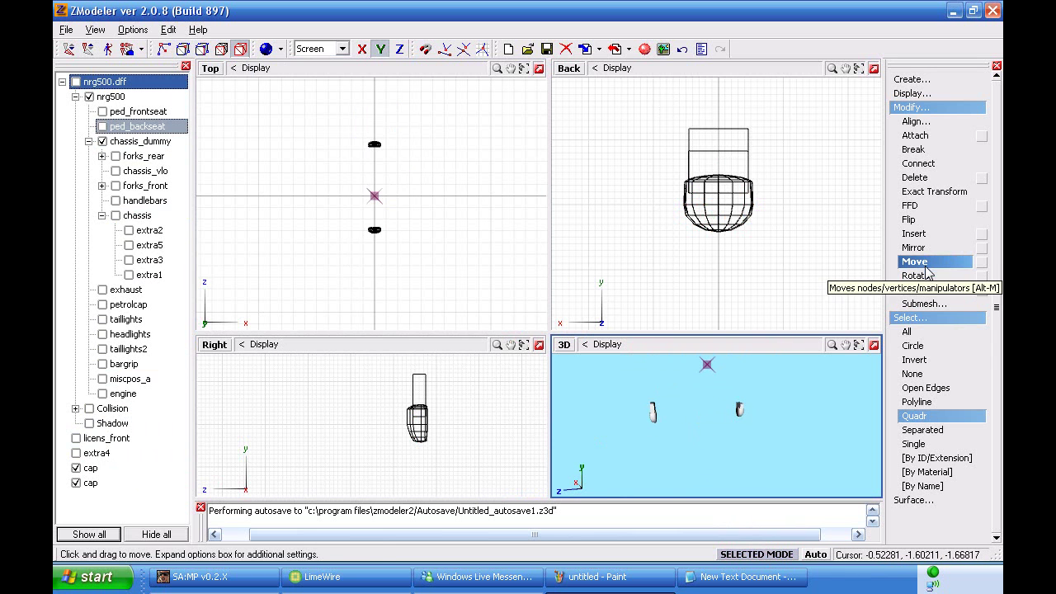
# Step: Attach the cap on the far side of the origin marker to the other cap, merging both into one object
pyautogui.click(914, 135)
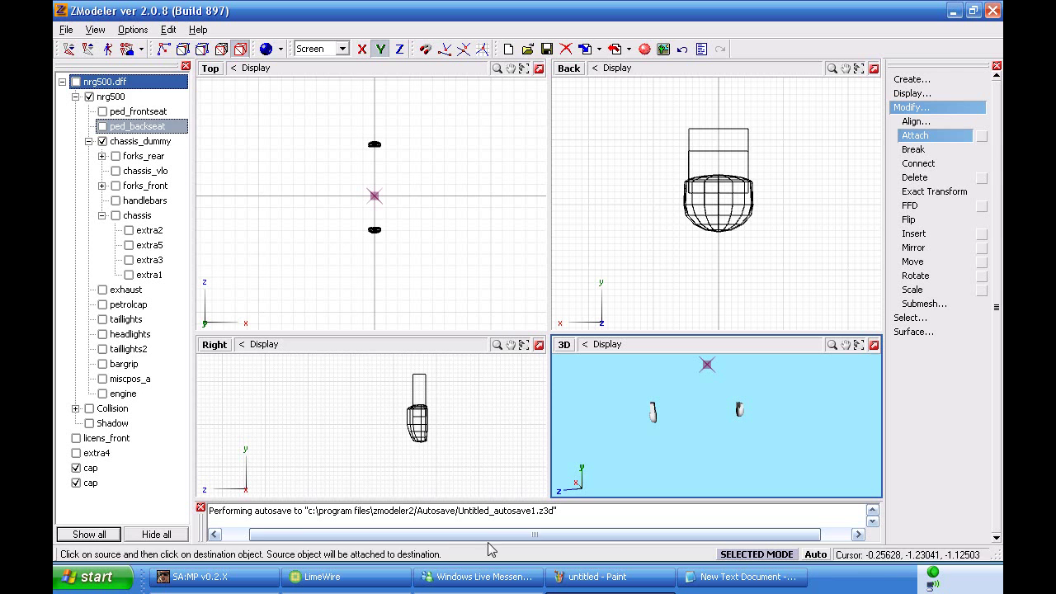
pyautogui.click(418, 434)
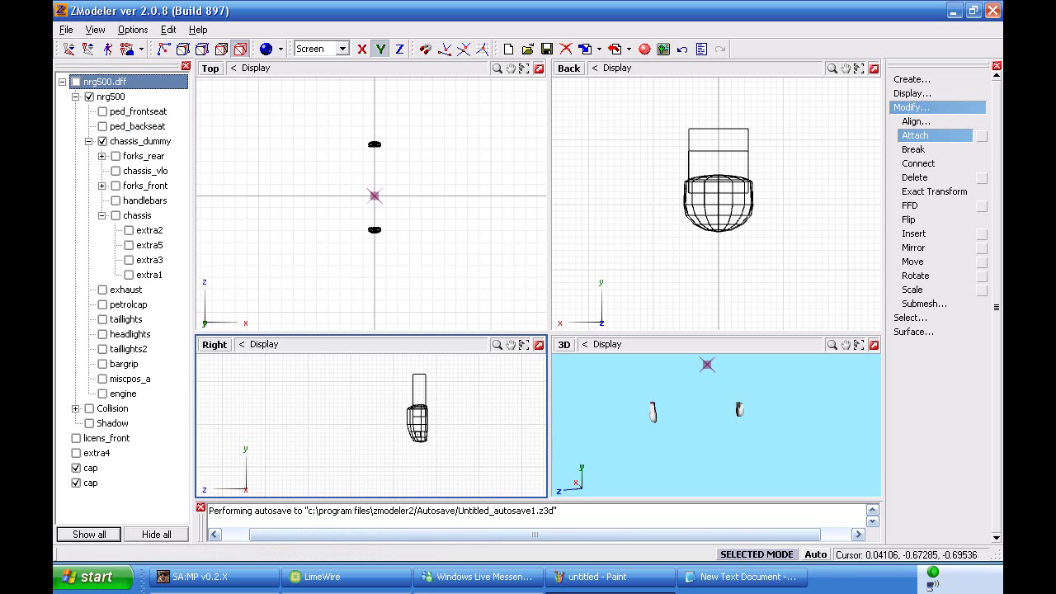
pyautogui.scroll(-3, 355, 417)
pyautogui.click(352, 420)
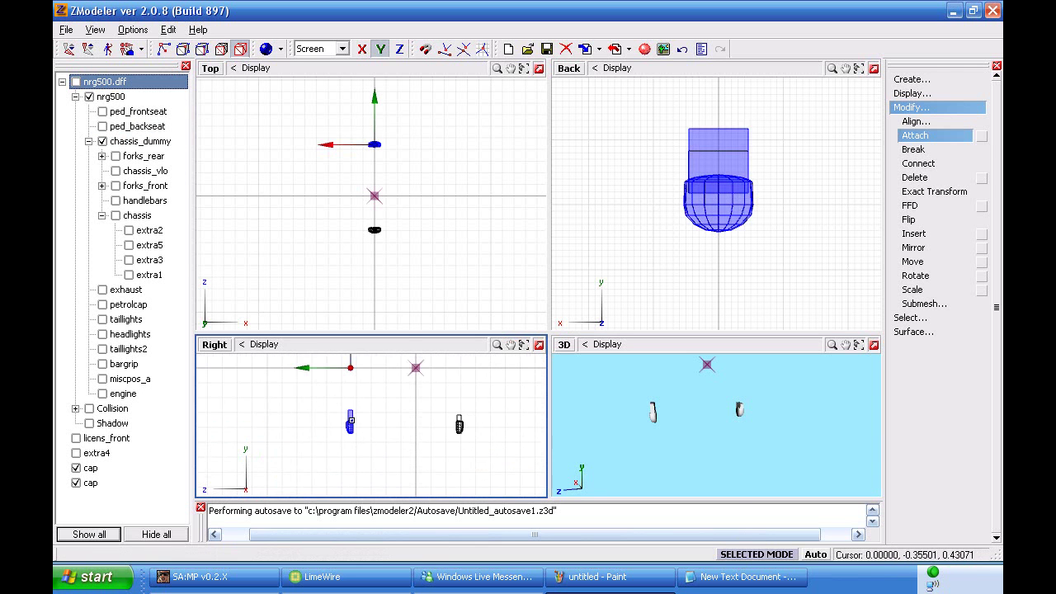
pyautogui.click(459, 424)
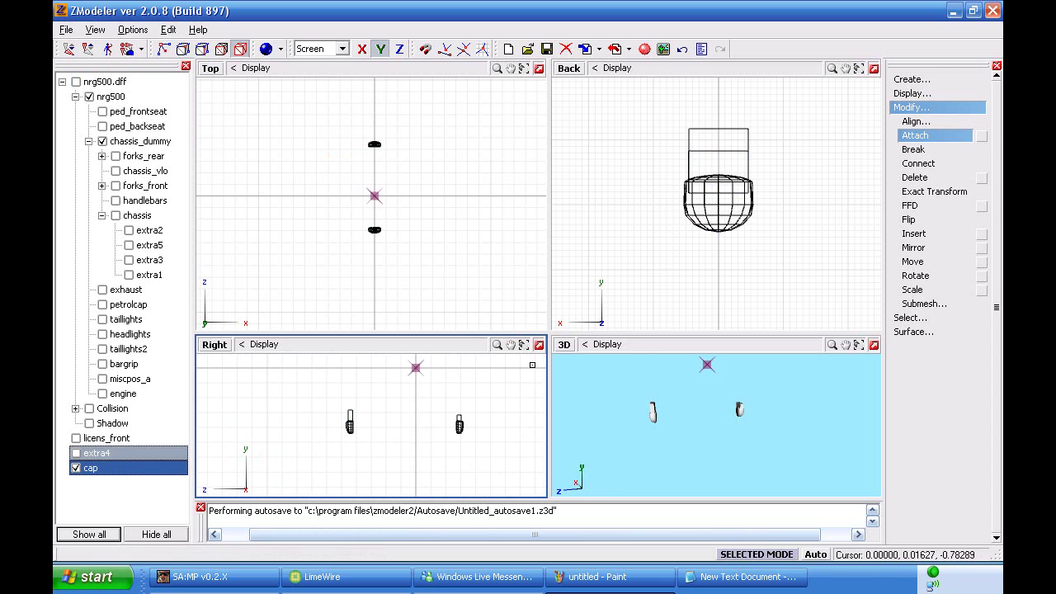
# Step: Create a new material named "metal" and set its diffuse color to white
pyautogui.click(643, 49)
pyautogui.moveTo(582, 124); pyautogui.dragTo(581, 195)
pyautogui.click(258, 228)
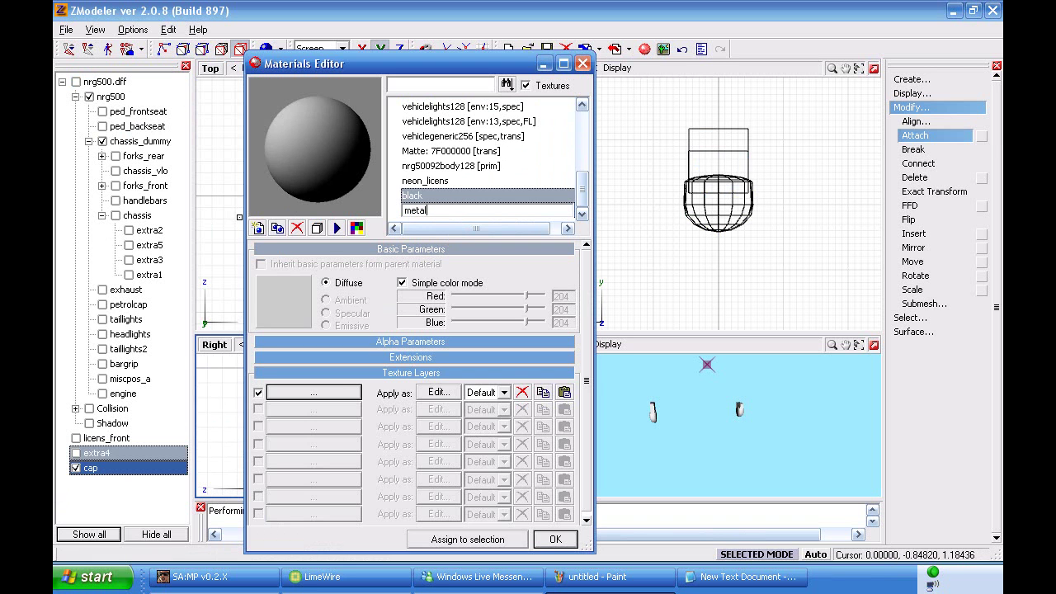
pyautogui.click(413, 194)
pyautogui.click(415, 211)
pyautogui.click(283, 302)
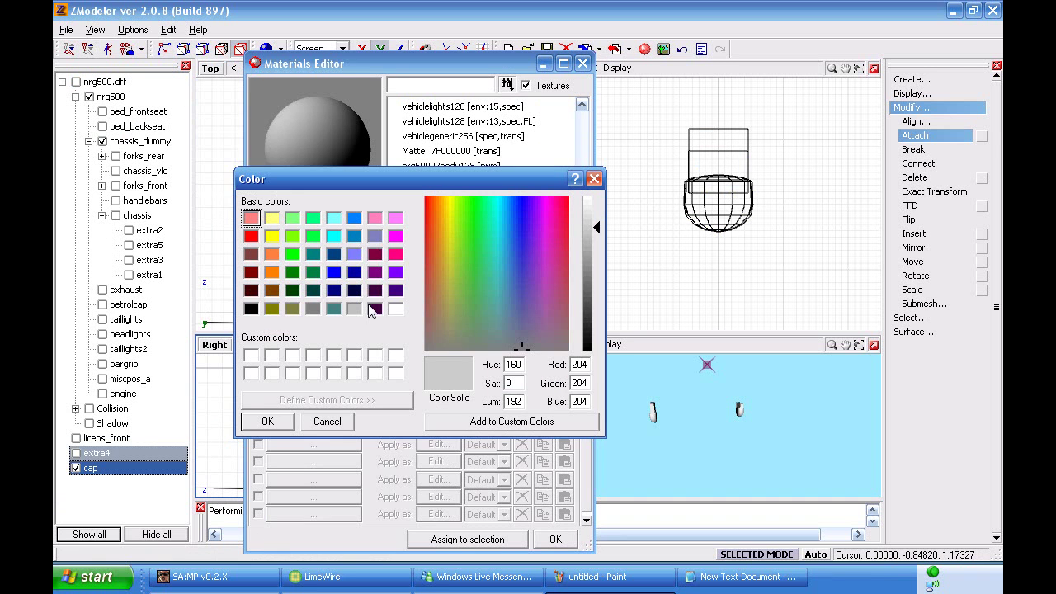
pyautogui.click(394, 311)
pyautogui.click(262, 424)
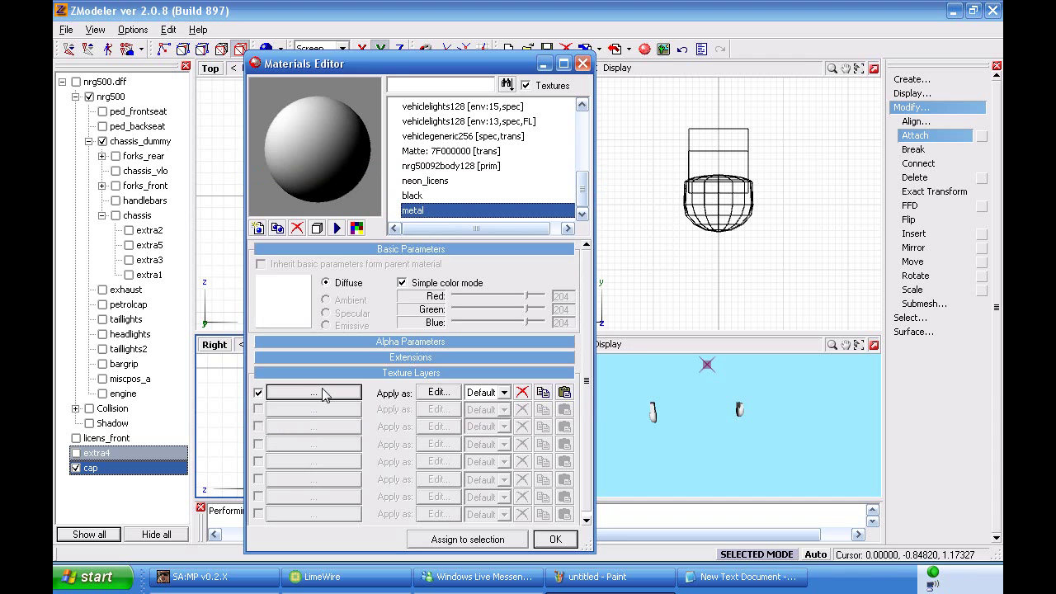
pyautogui.click(318, 393)
pyautogui.click(250, 355)
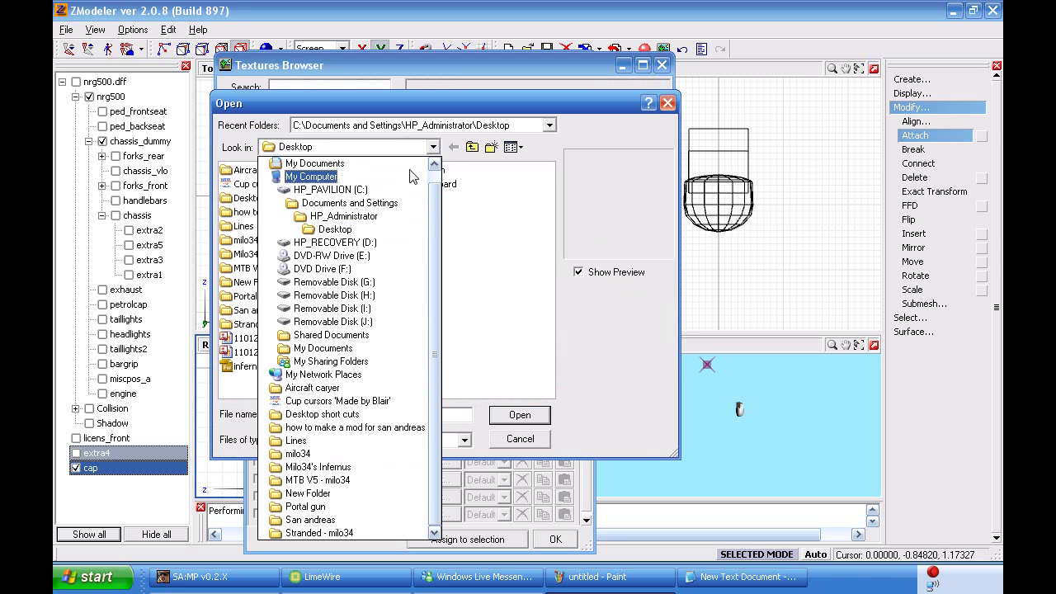
pyautogui.click(433, 147)
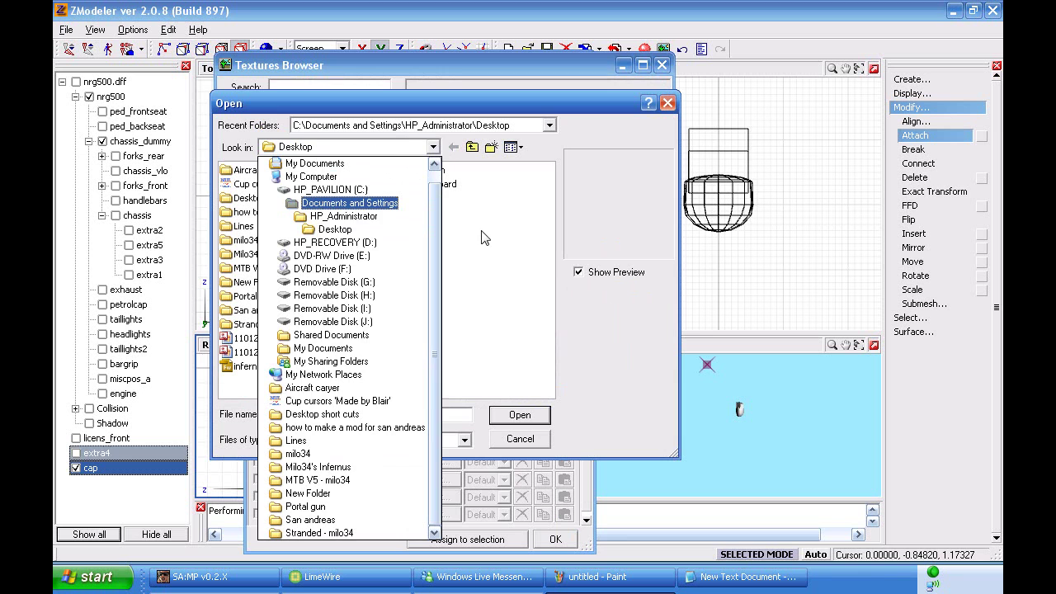
pyautogui.click(465, 216)
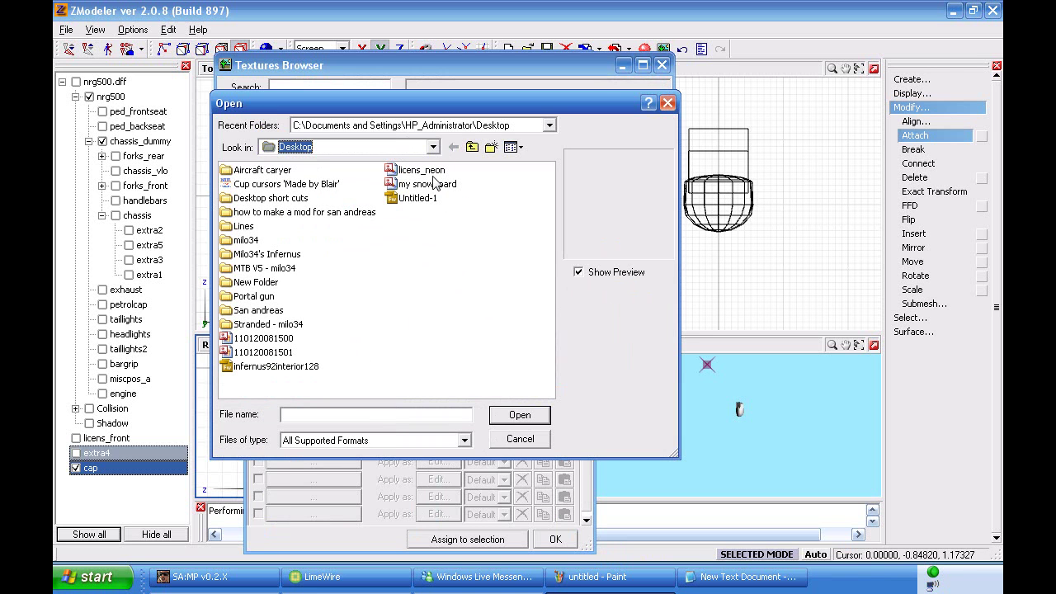
pyautogui.click(520, 439)
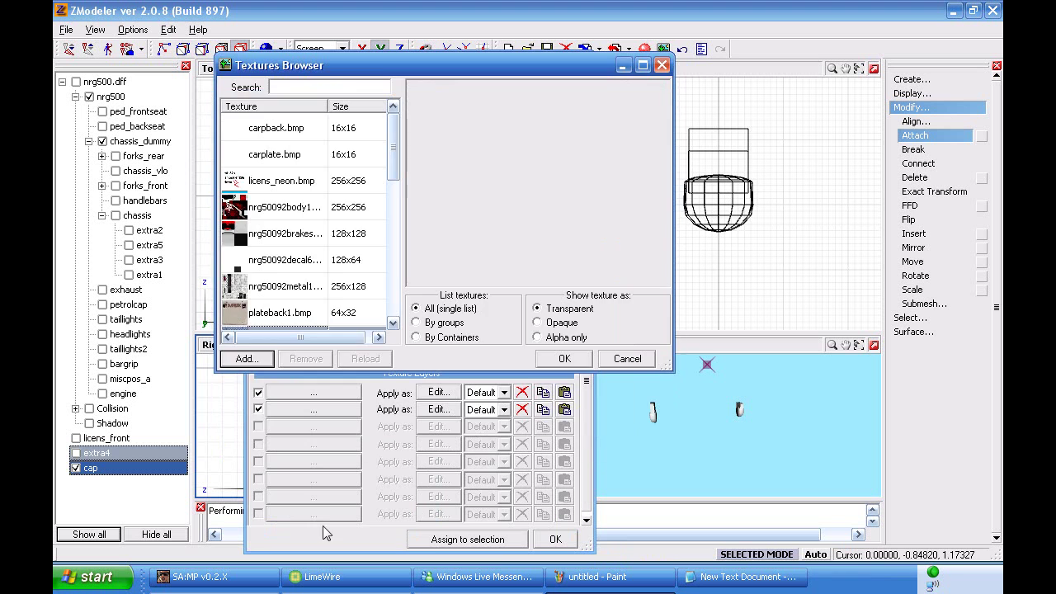
pyautogui.click(626, 360)
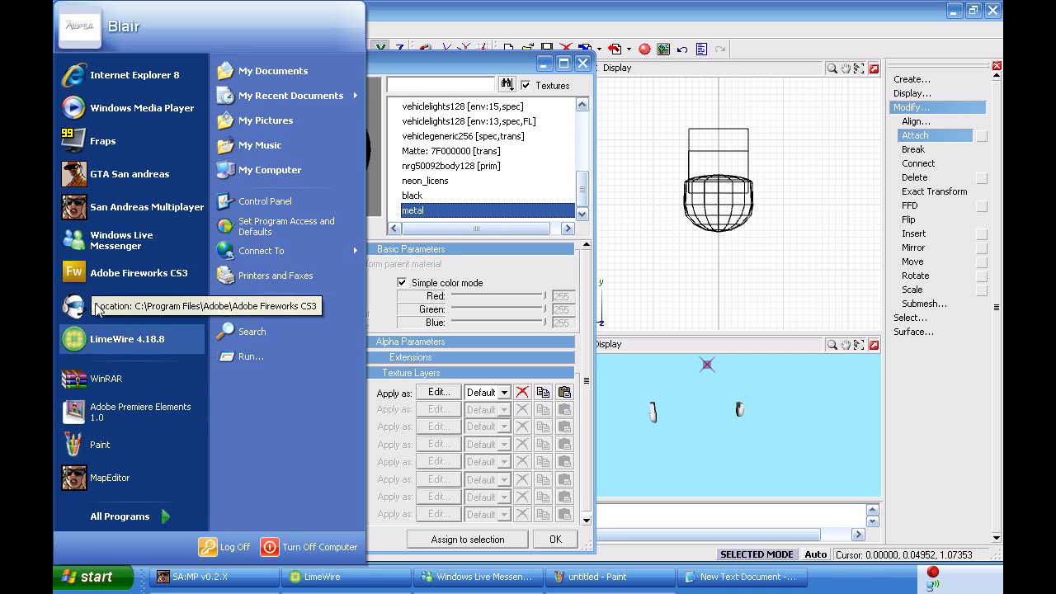
# Step: Open Paint and set the canvas to 50 by 50 pixels
pyautogui.click(108, 453)
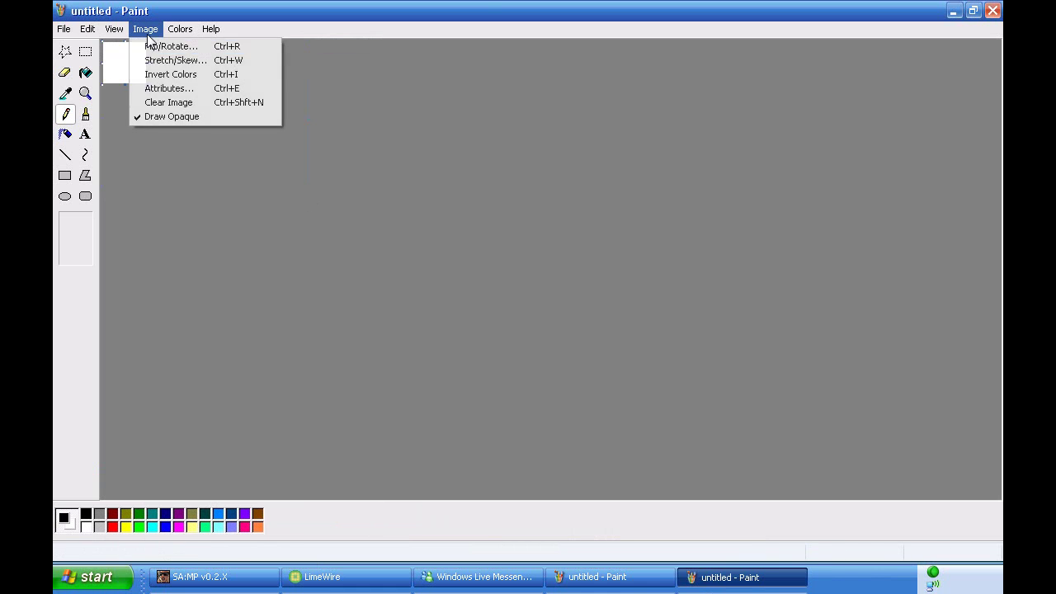
pyautogui.click(162, 88)
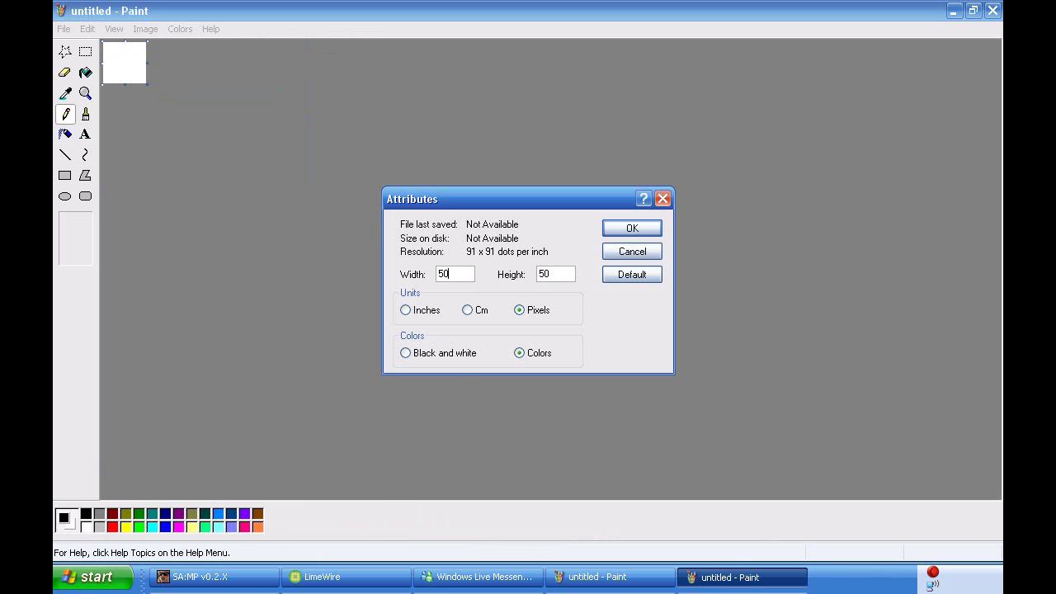
pyautogui.press('Return')
# Step: Fill the canvas with a custom golden yellow and save the image to the desktop as a 24-bit bitmap
pyautogui.click(85, 73)
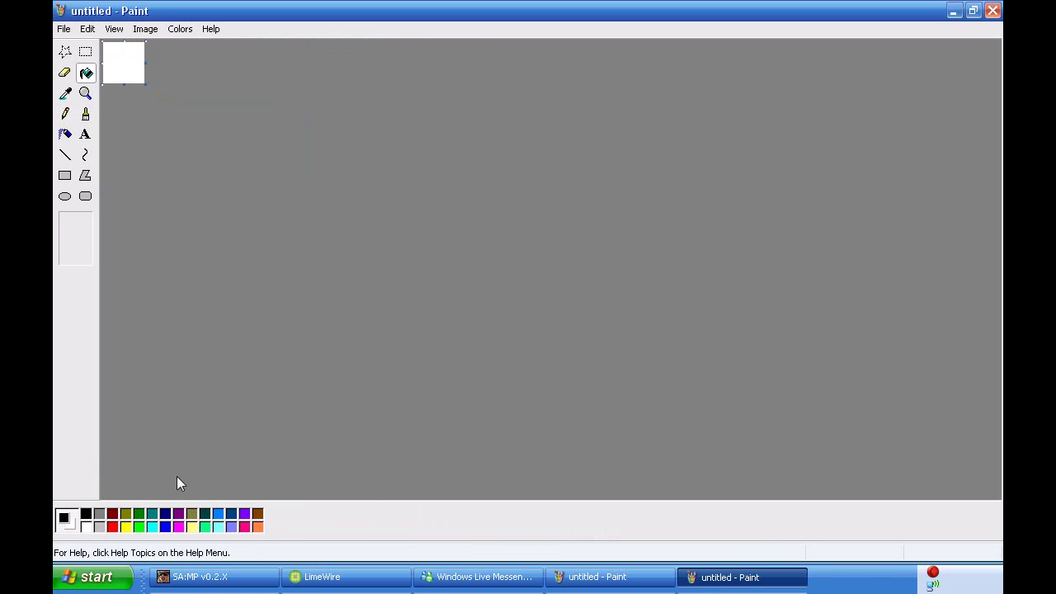
pyautogui.doubleClick(128, 527)
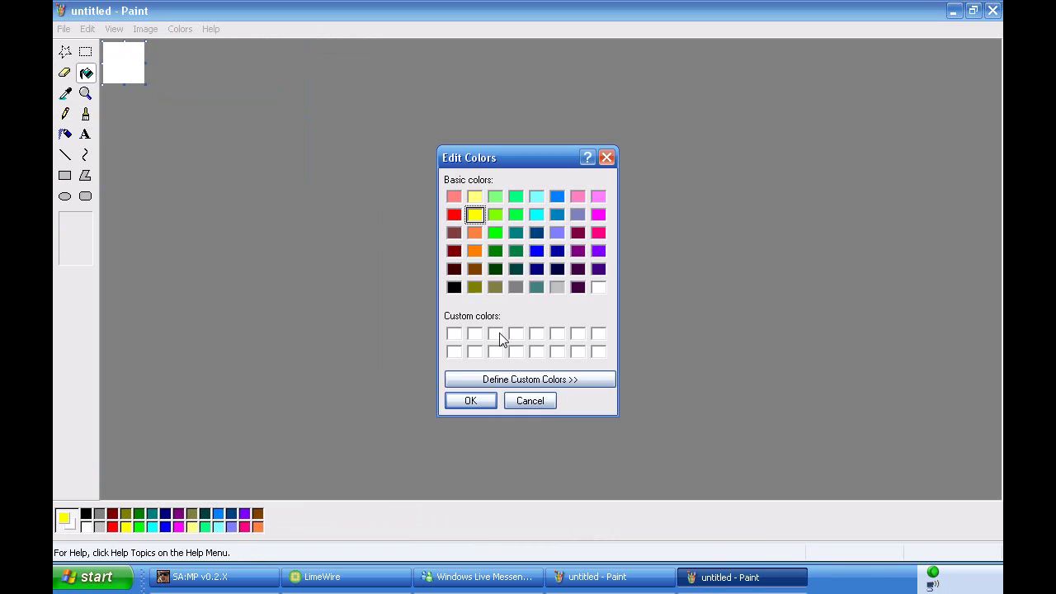
pyautogui.click(530, 379)
pyautogui.moveTo(653, 180); pyautogui.dragTo(648, 177)
pyautogui.click(477, 400)
pyautogui.click(130, 48)
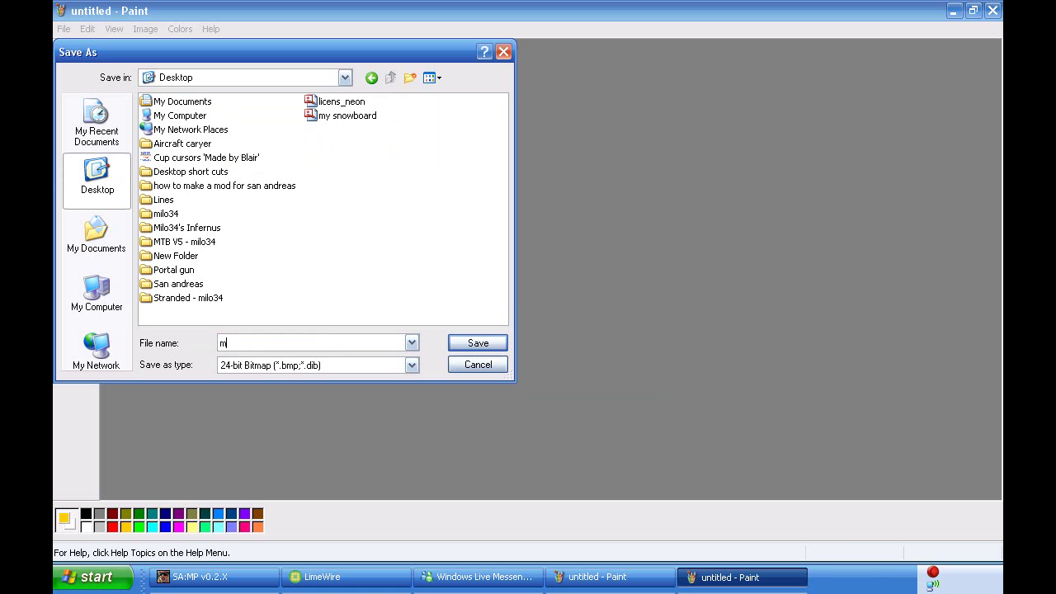
pyautogui.press('Return')
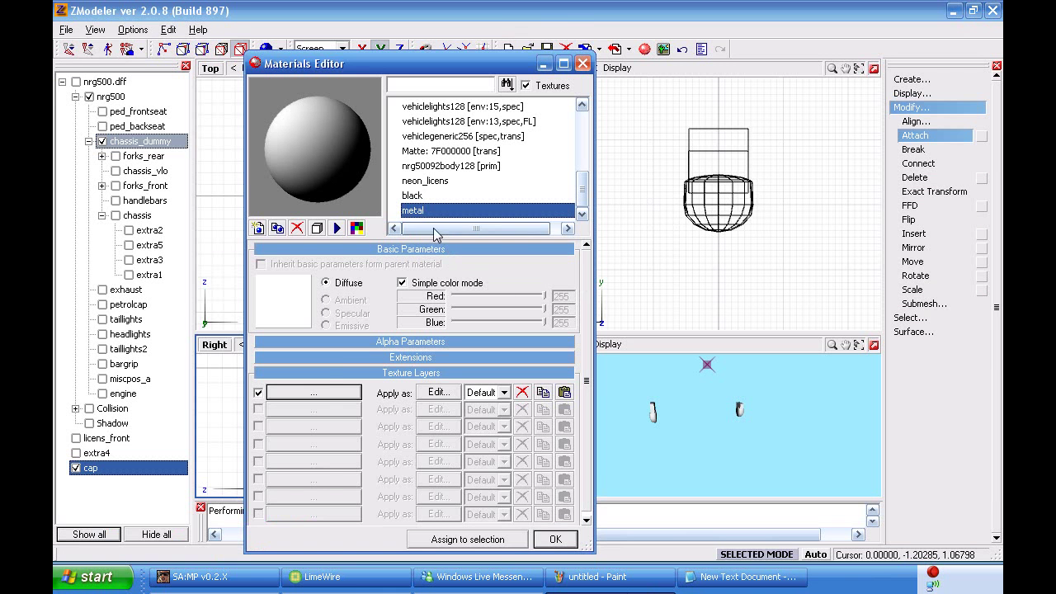
# Step: Load the metal bitmap from the desktop as the first texture layer of the metal material
pyautogui.click(328, 392)
pyautogui.click(246, 359)
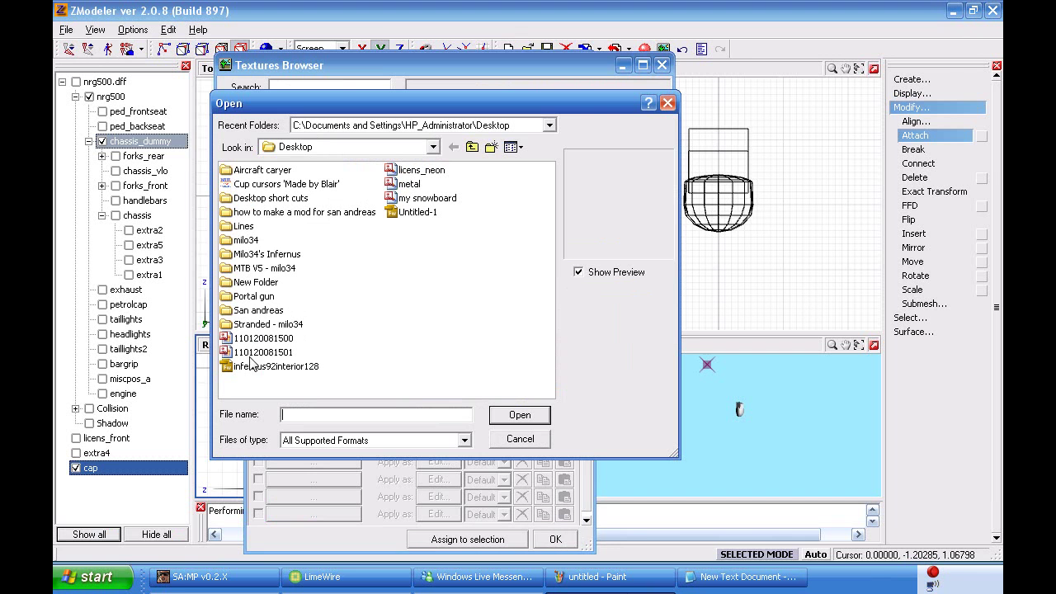
pyautogui.click(409, 184)
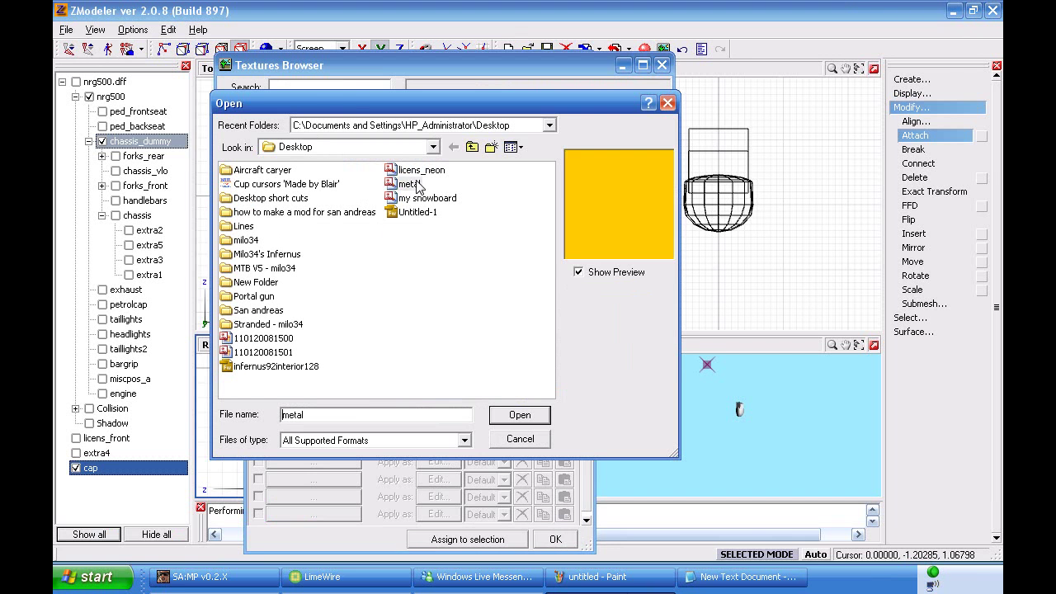
pyautogui.click(502, 412)
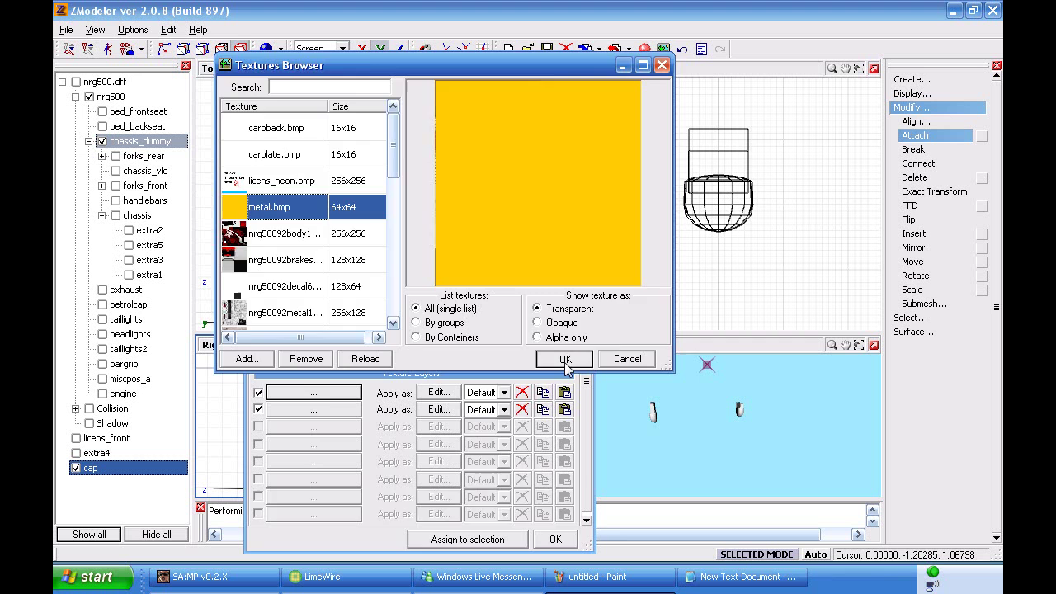
pyautogui.click(564, 358)
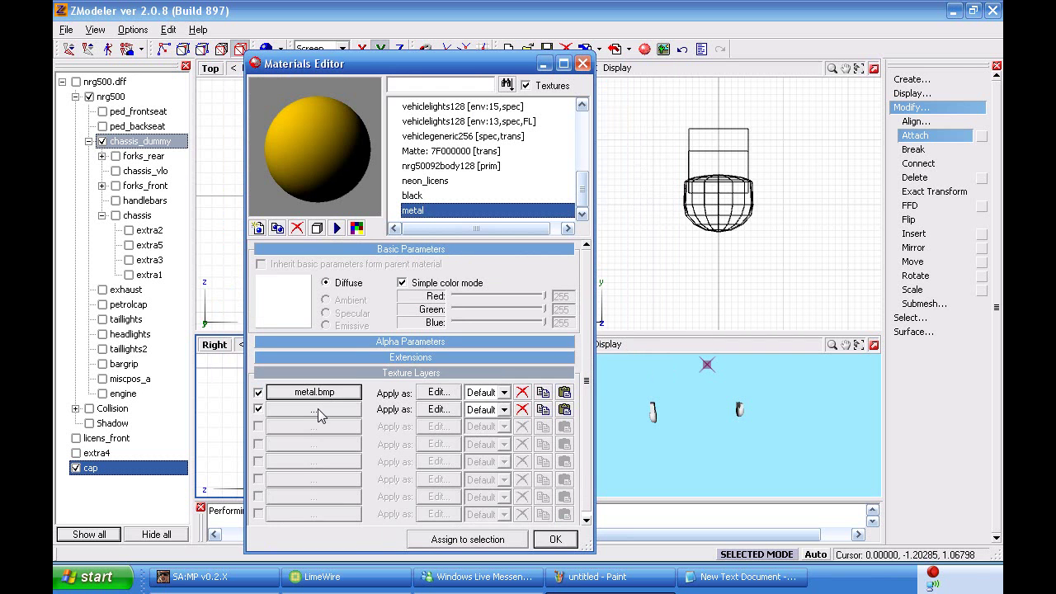
# Step: Enable Specular Highlight for the metal material with a strength of 75 and close the material settings
pyautogui.click(420, 357)
pyautogui.click(275, 395)
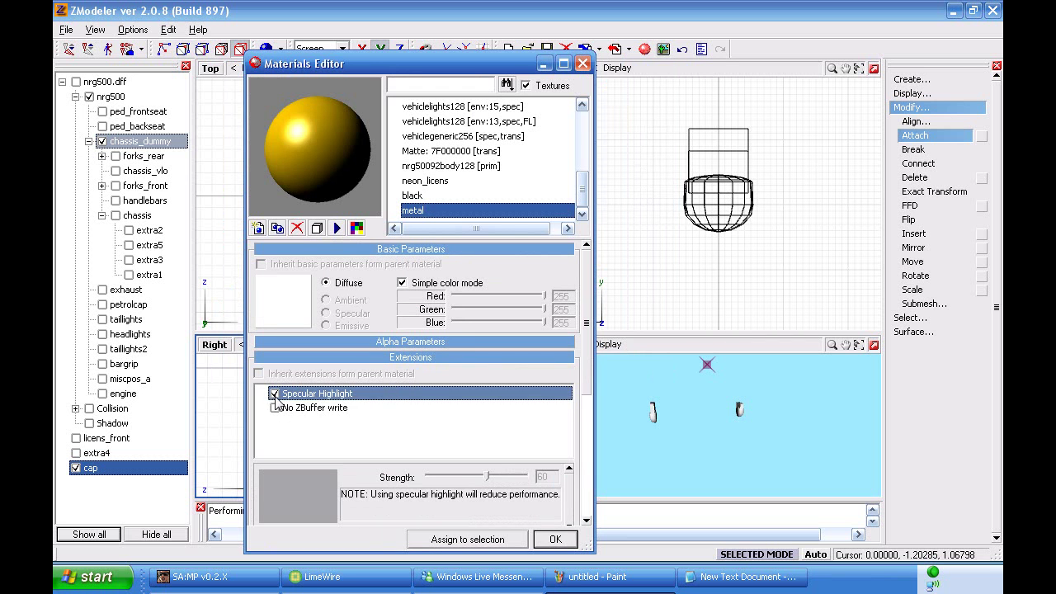
pyautogui.moveTo(488, 479); pyautogui.dragTo(505, 479)
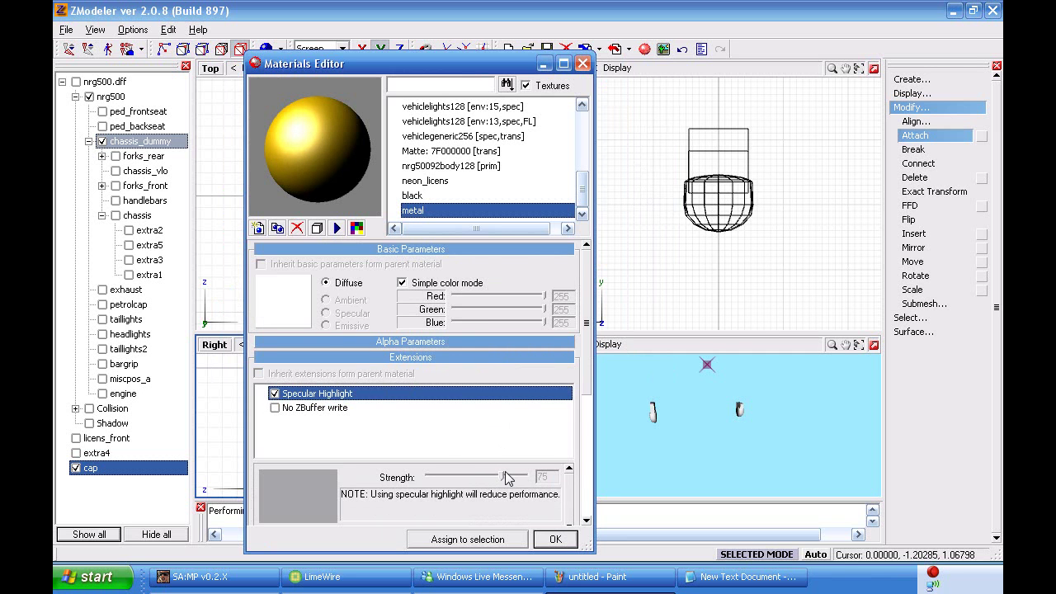
pyautogui.click(556, 539)
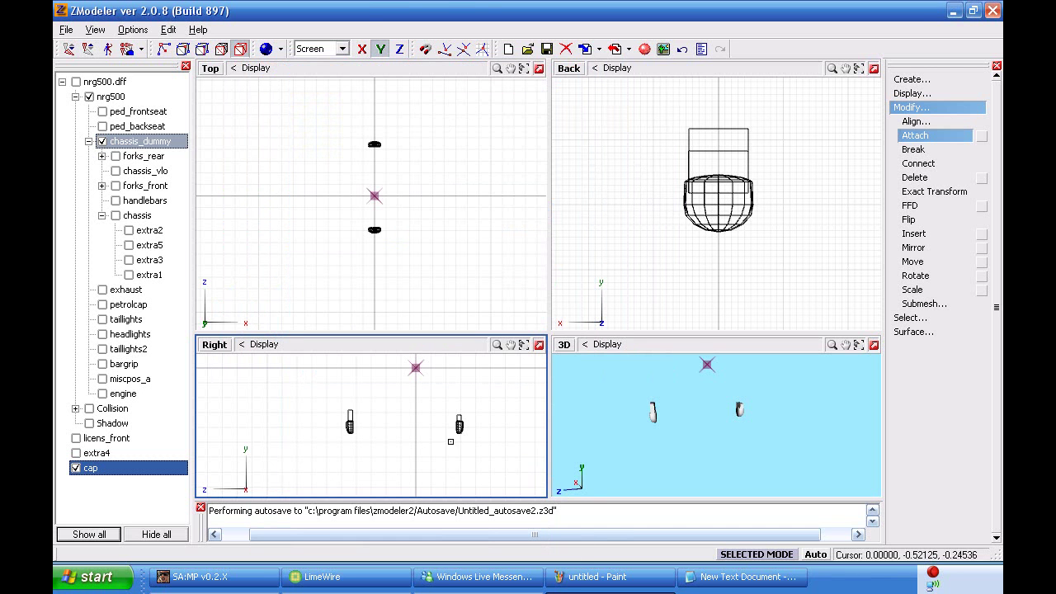
# Step: Reopen the metal material and set vehicleenvmap128.bmp as its second texture layer
pyautogui.click(645, 49)
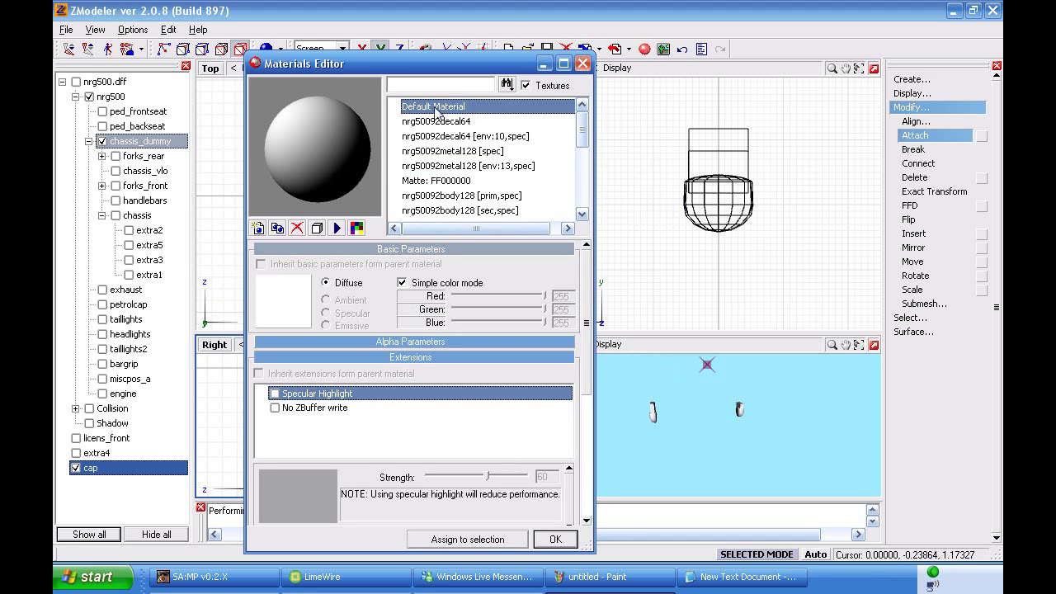
pyautogui.scroll(-5, 596, 153)
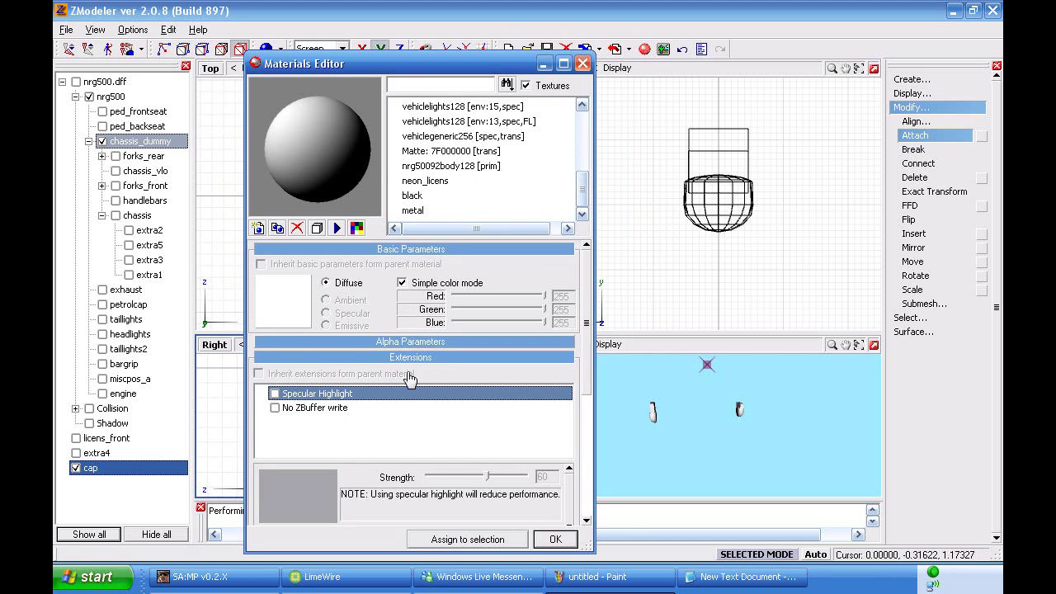
pyautogui.click(429, 210)
pyautogui.click(433, 356)
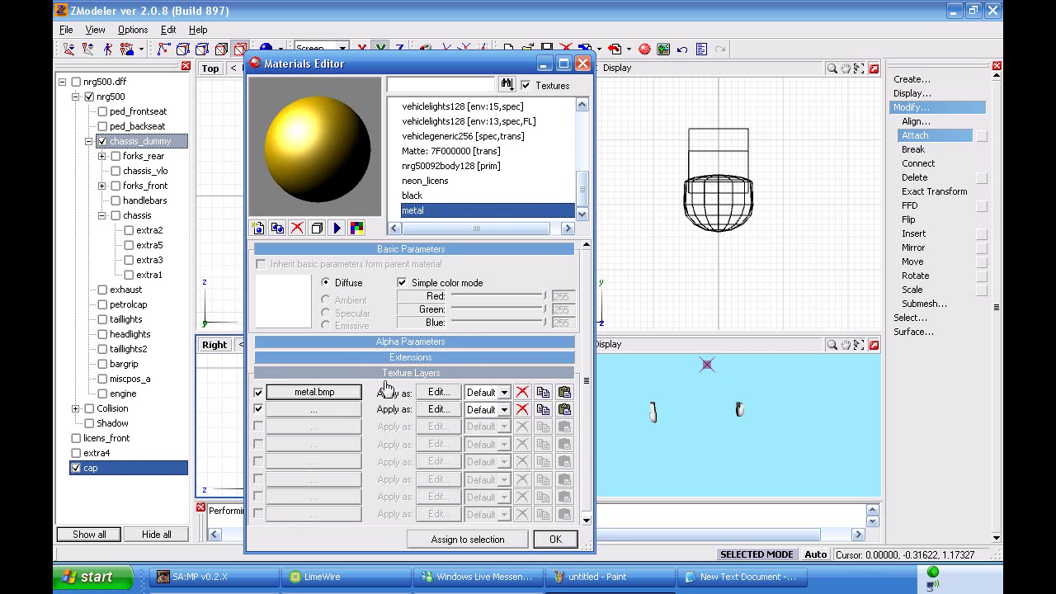
pyautogui.click(328, 412)
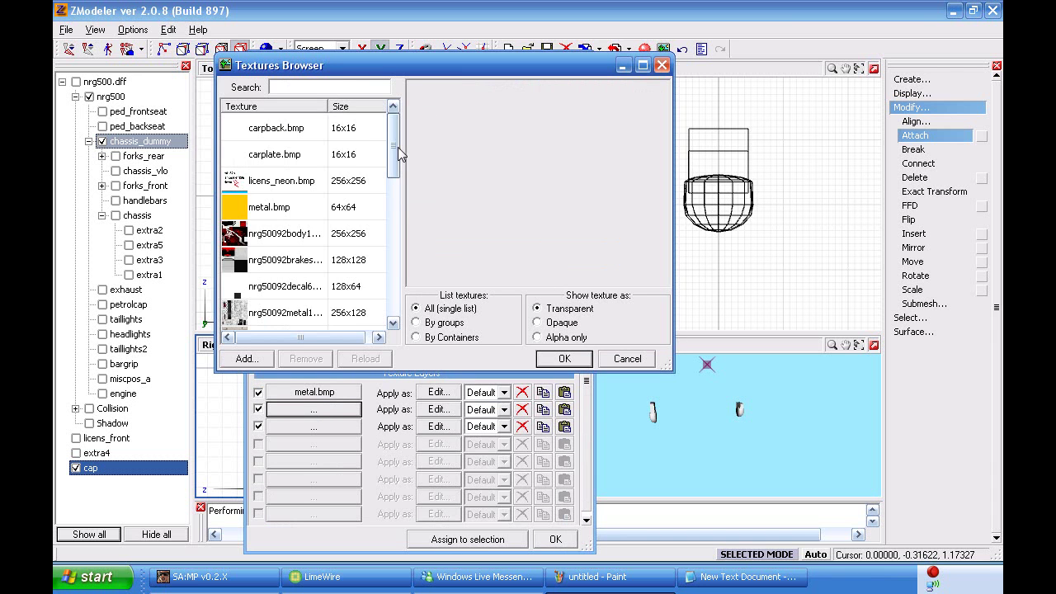
pyautogui.moveTo(397, 147); pyautogui.dragTo(398, 285)
pyautogui.click(321, 318)
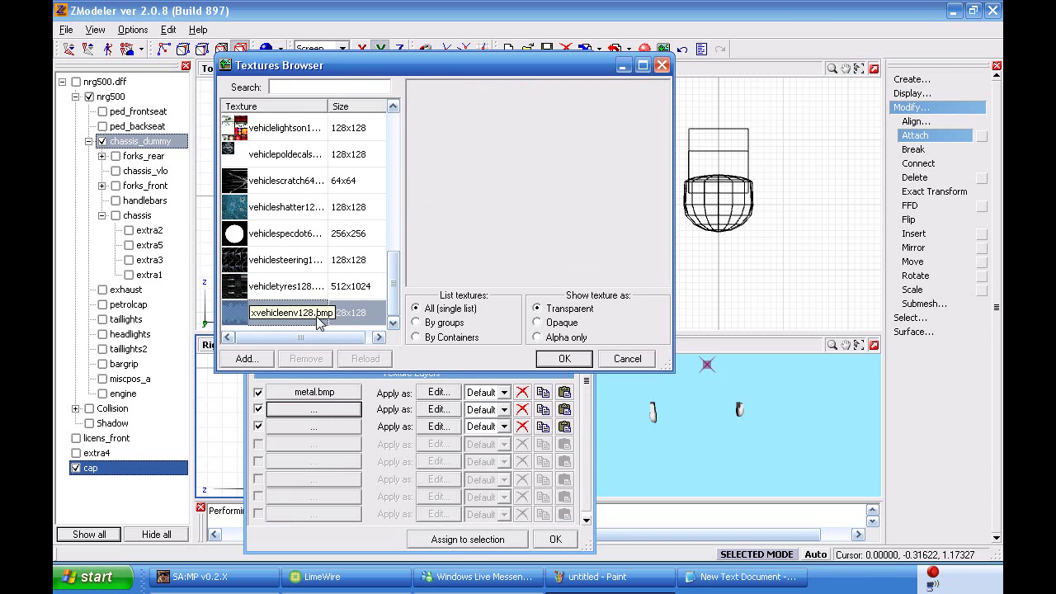
pyautogui.click(378, 291)
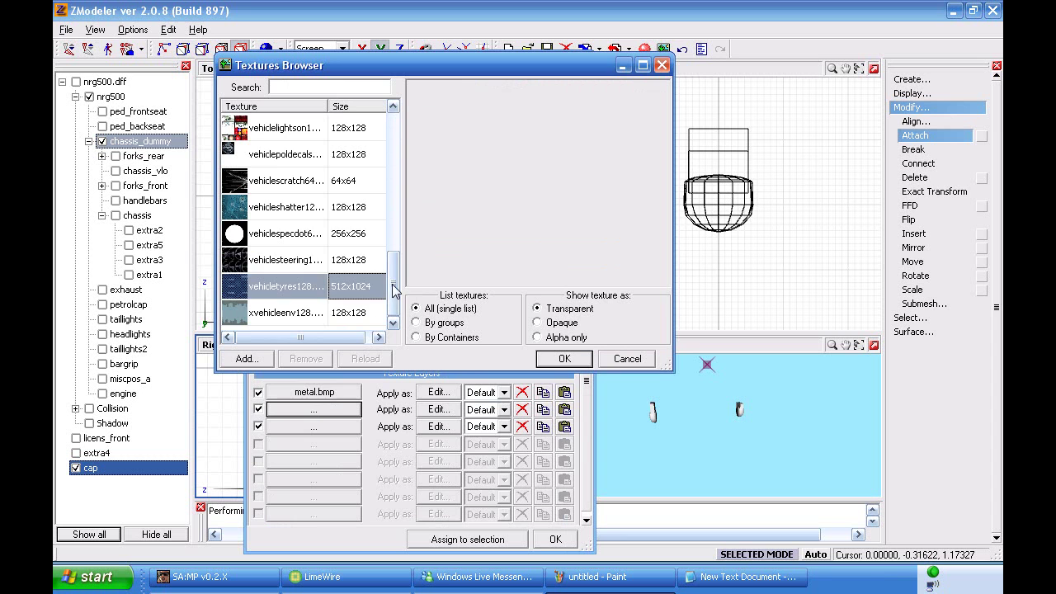
pyautogui.moveTo(396, 288); pyautogui.dragTo(396, 251)
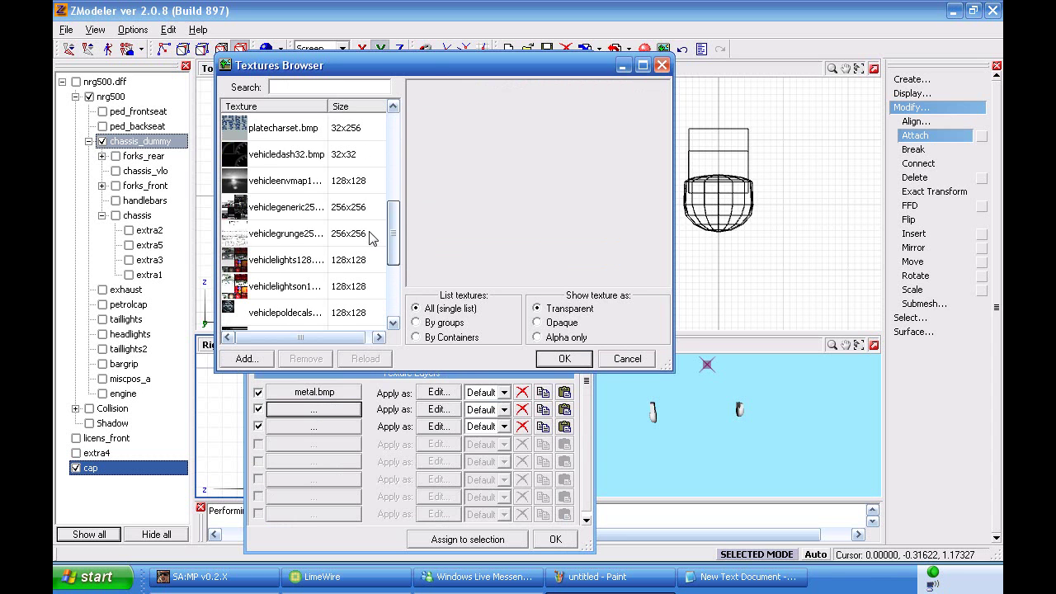
pyautogui.click(301, 182)
pyautogui.click(282, 184)
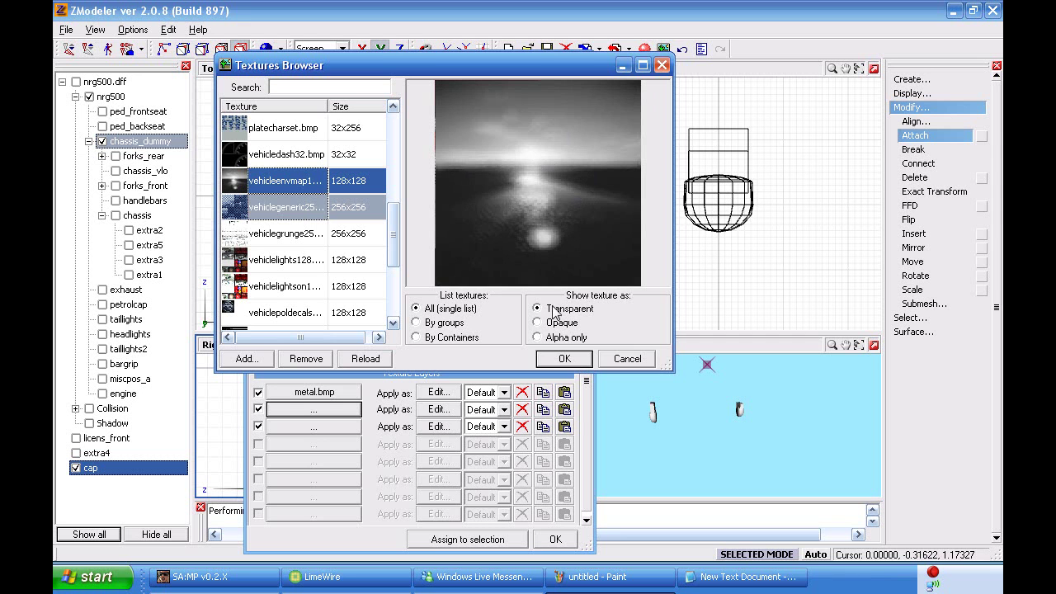
pyautogui.click(565, 359)
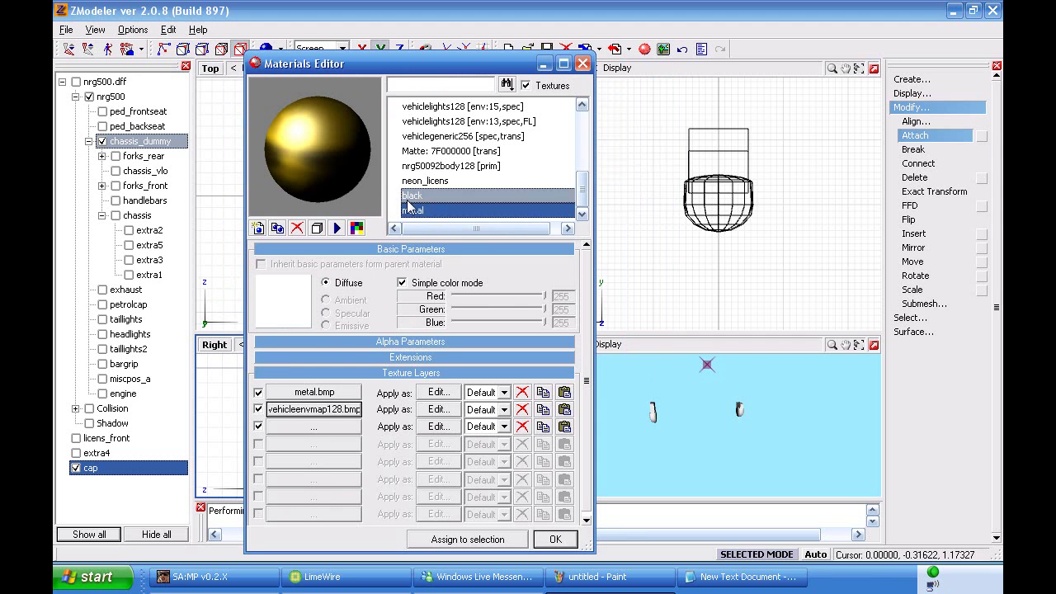
# Step: Set the vehicleenvmap128.bmp layer to Manual UV #2 mapping and Low-level additive blending, and close the material settings
pyautogui.click(438, 410)
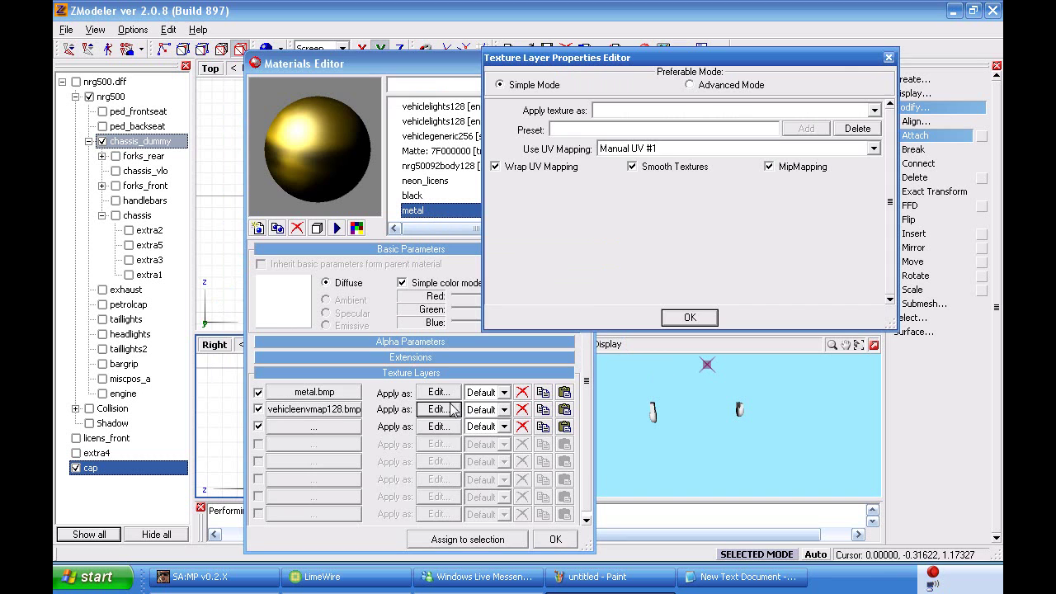
pyautogui.click(651, 149)
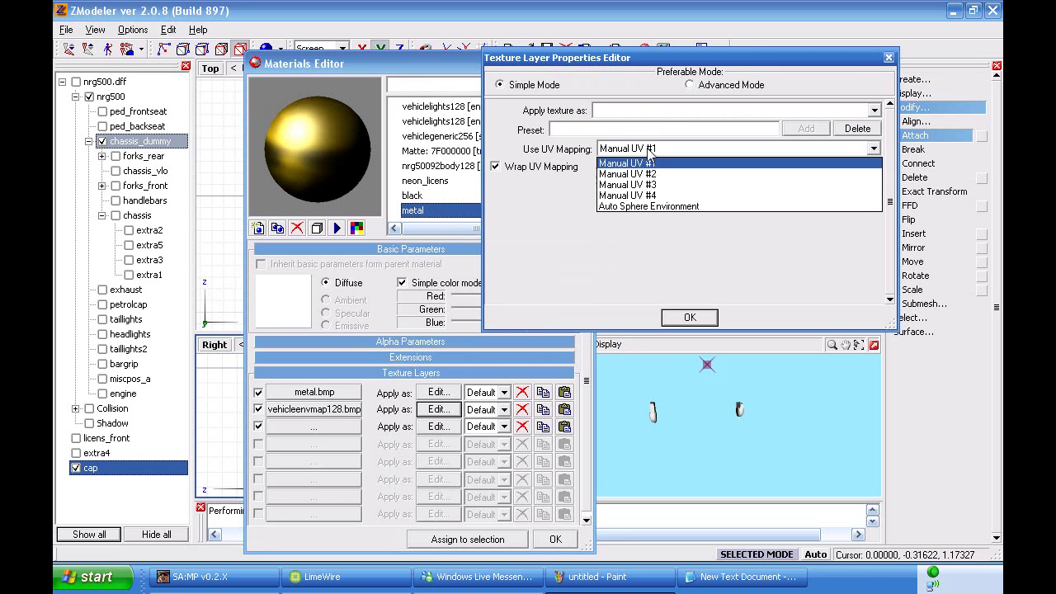
pyautogui.click(649, 175)
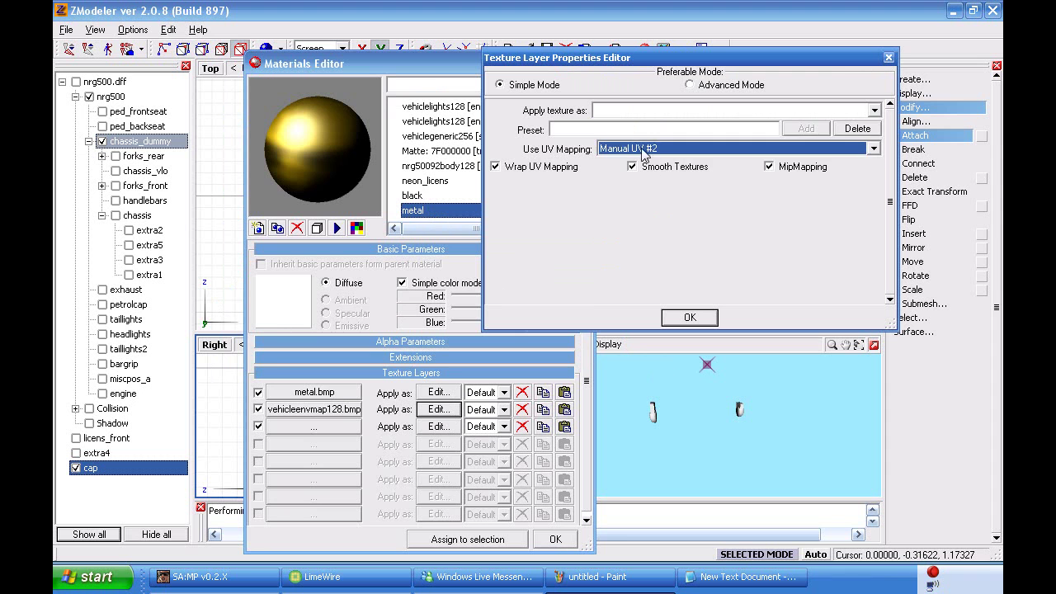
pyautogui.click(619, 111)
pyautogui.click(614, 131)
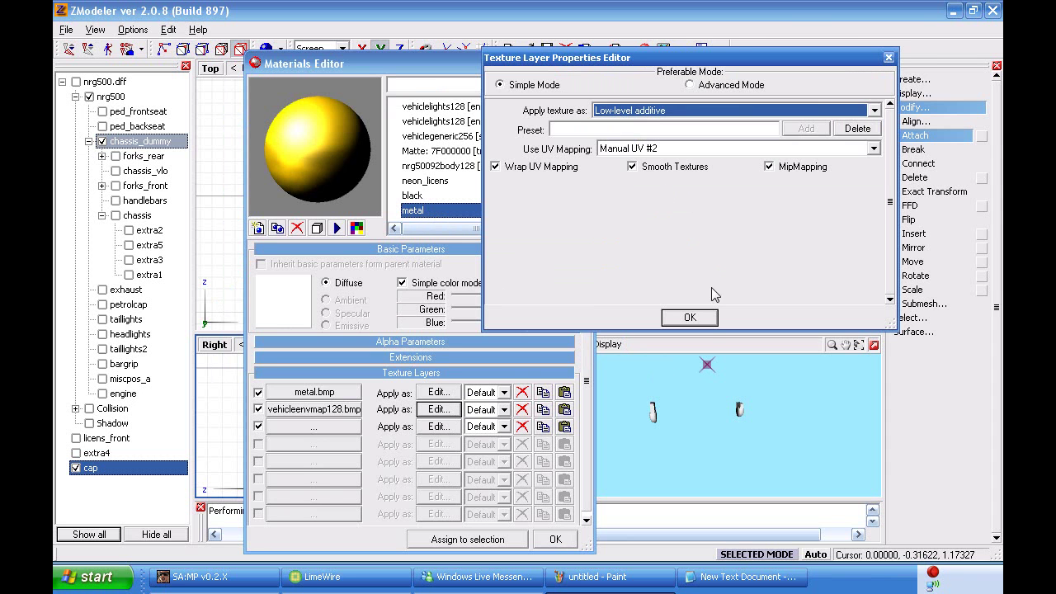
pyautogui.click(690, 318)
pyautogui.click(555, 539)
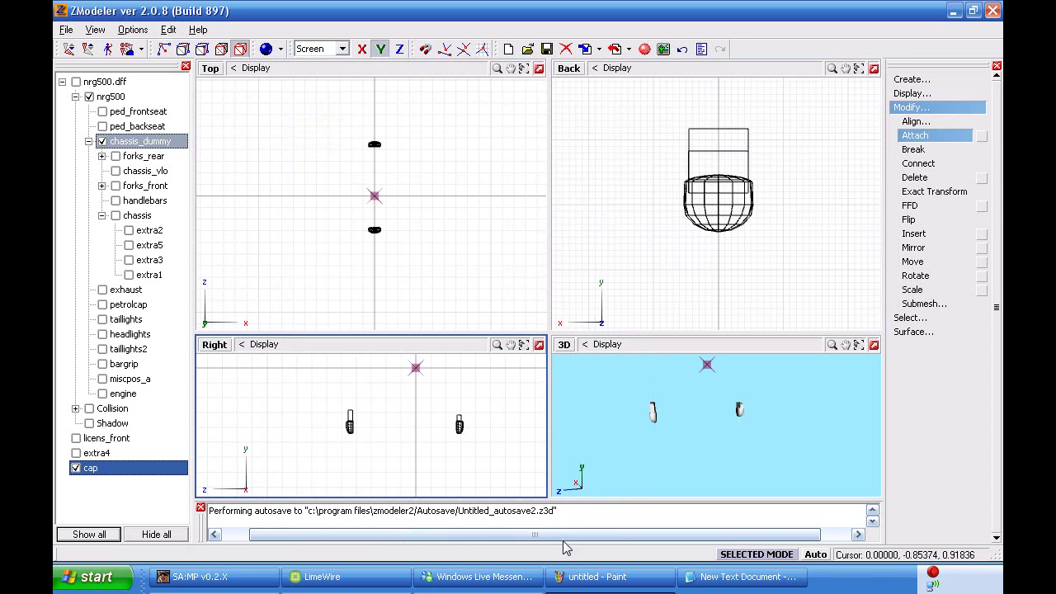
# Step: Assign the metal material to the cap object through its properties
pyautogui.click(918, 136)
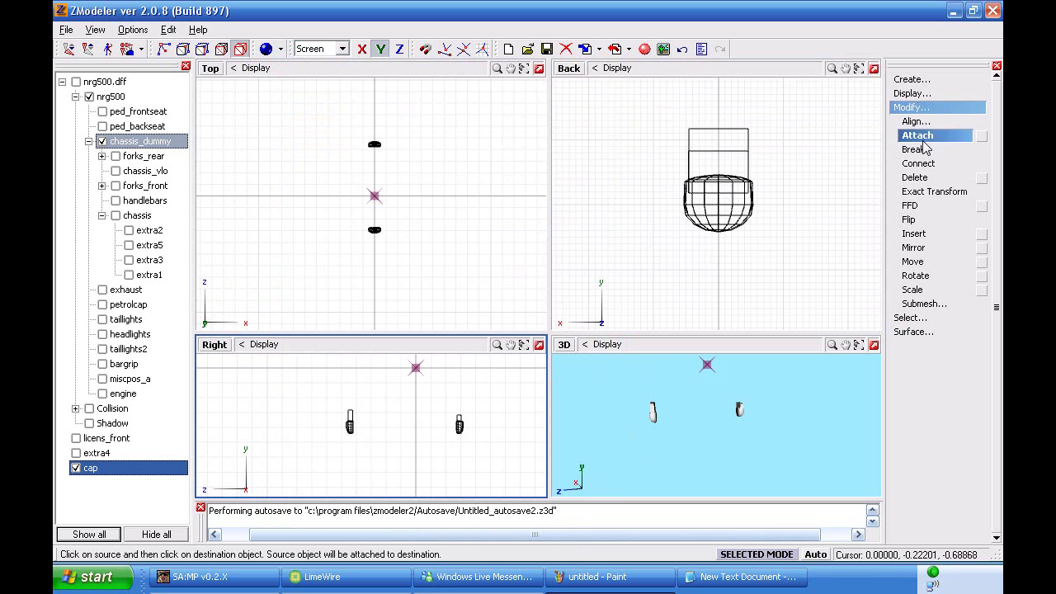
pyautogui.click(742, 205)
pyautogui.rightClick(743, 204)
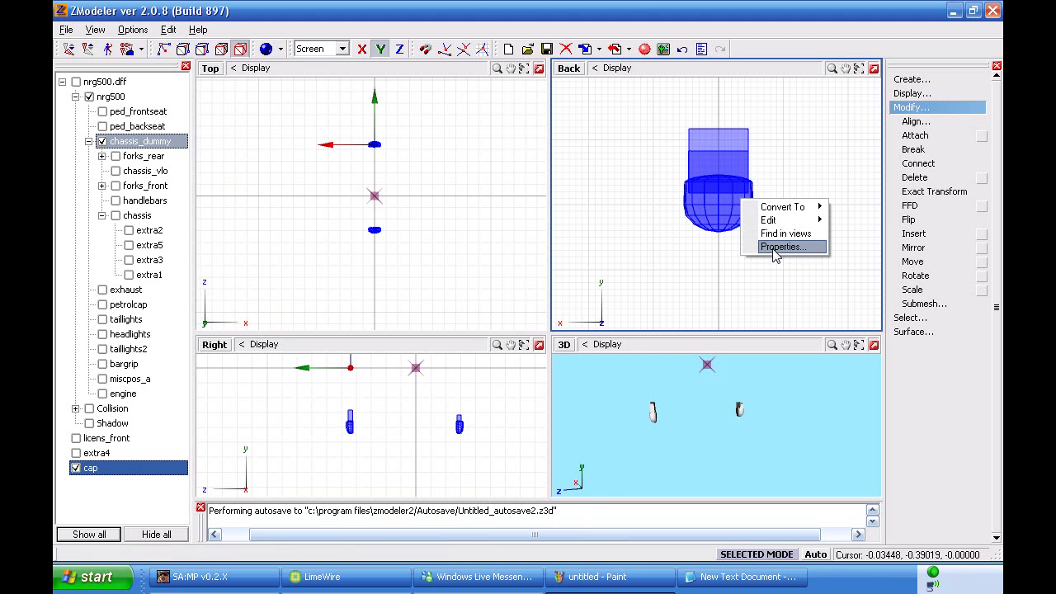
pyautogui.click(767, 251)
pyautogui.click(417, 360)
pyautogui.click(417, 360)
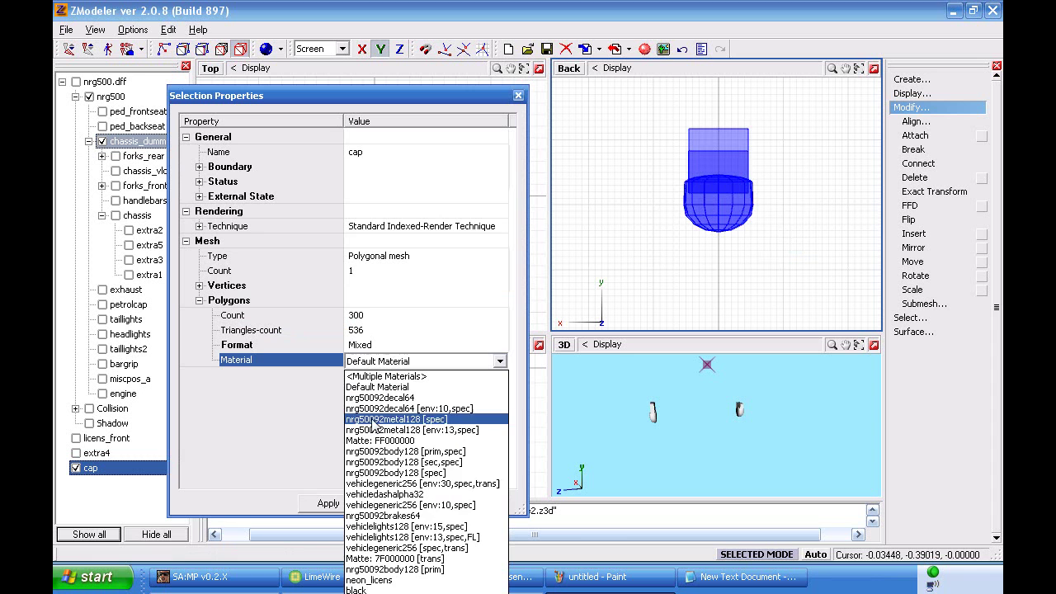
pyautogui.click(358, 593)
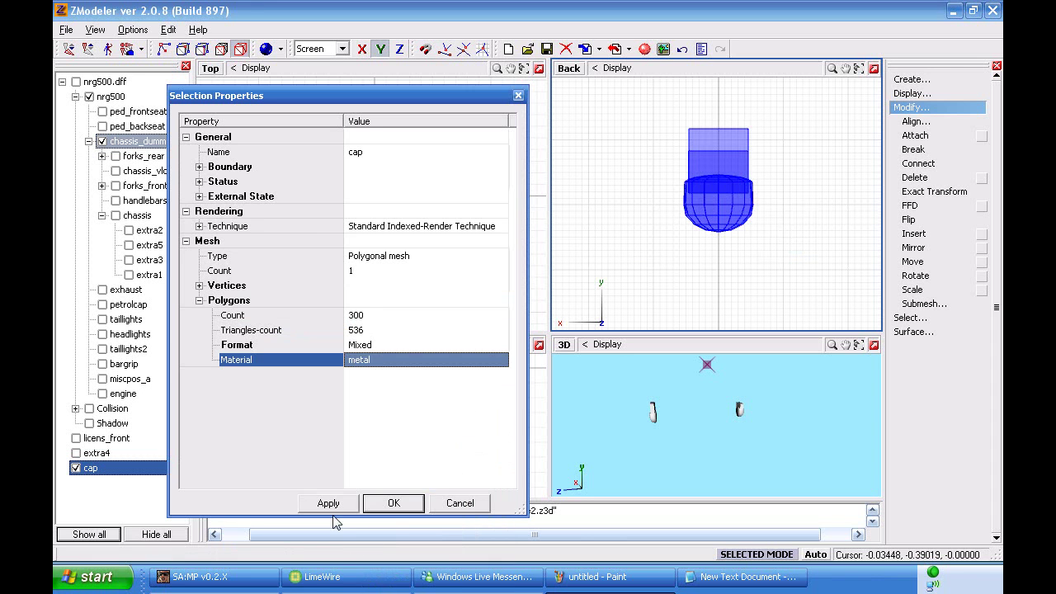
pyautogui.click(333, 505)
pyautogui.click(407, 505)
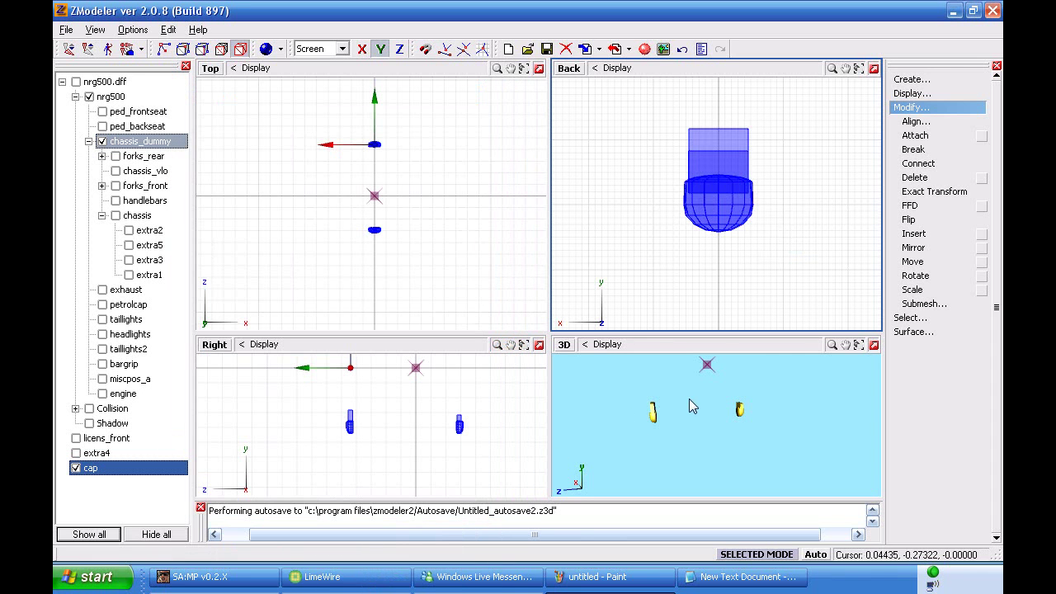
# Step: Switch to vertex editing, select all vertices of the cap with the Quadr selection, and turn on Selected Mode
pyautogui.click(690, 399)
pyautogui.moveTo(680, 408); pyautogui.dragTo(707, 405)
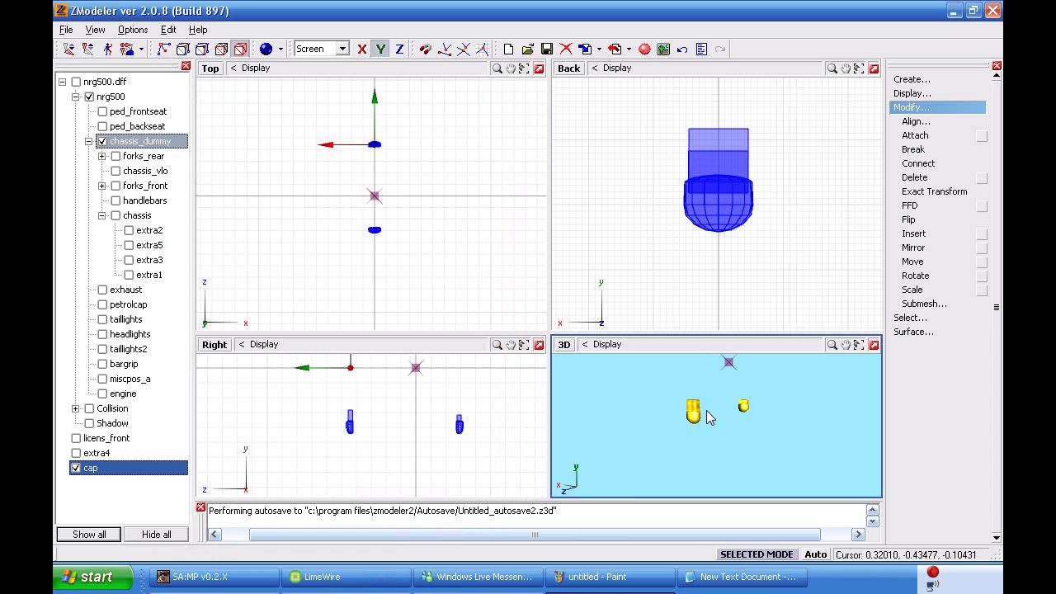
pyautogui.moveTo(710, 417); pyautogui.dragTo(691, 441, button='middle')
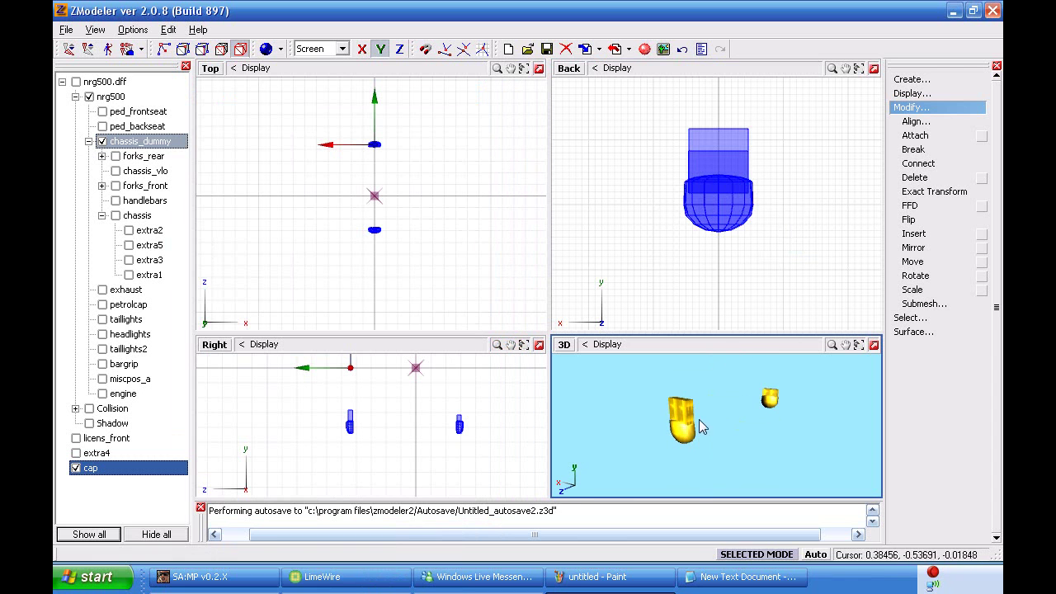
pyautogui.click(184, 55)
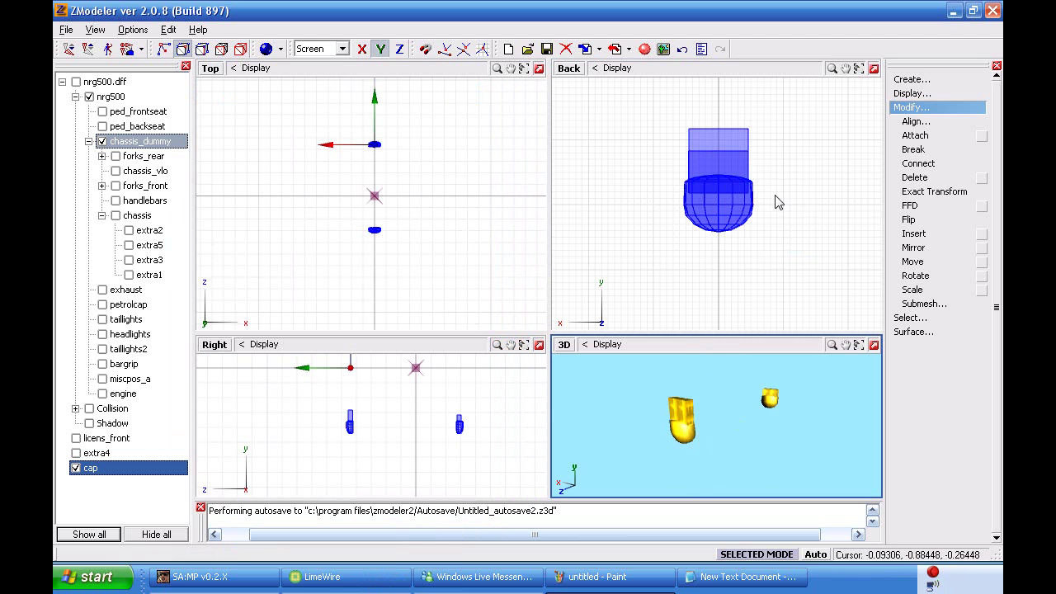
pyautogui.click(746, 184)
pyautogui.click(728, 168)
pyautogui.click(910, 318)
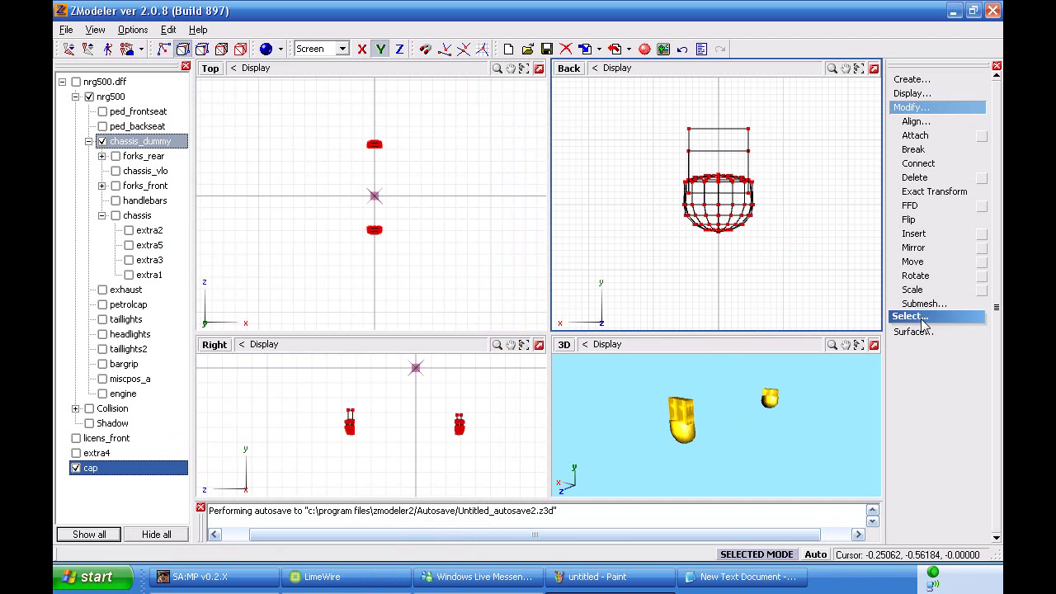
pyautogui.click(916, 401)
pyautogui.click(914, 414)
pyautogui.moveTo(820, 279); pyautogui.dragTo(622, 117)
pyautogui.moveTo(844, 301); pyautogui.dragTo(608, 84)
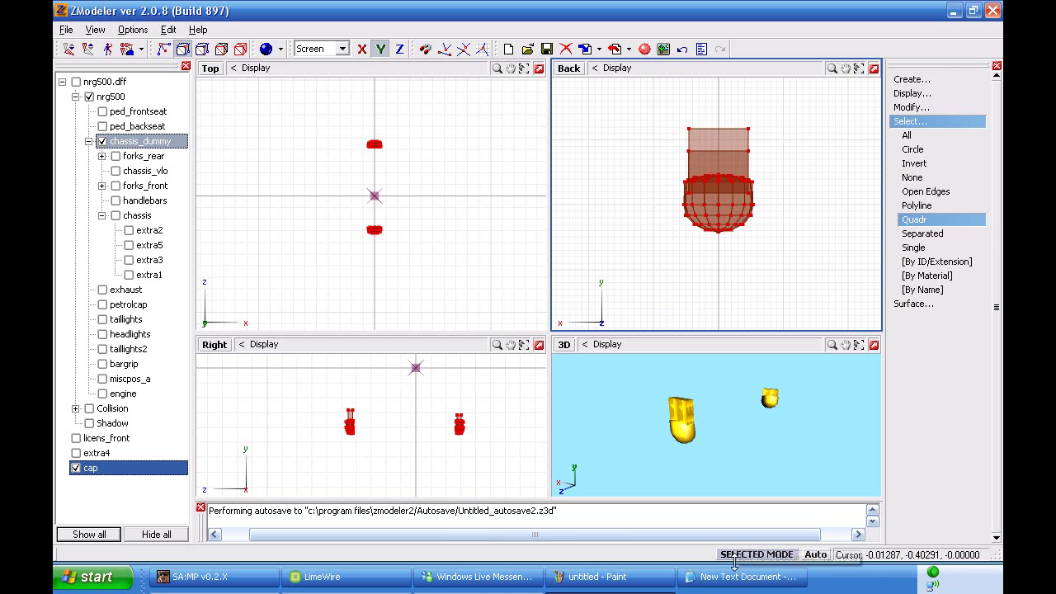
pyautogui.click(756, 554)
# Step: Run Edit UV on the cap's selected vertices and accept the mapping options
pyautogui.rightClick(712, 211)
pyautogui.moveTo(726, 226)
pyautogui.click(817, 228)
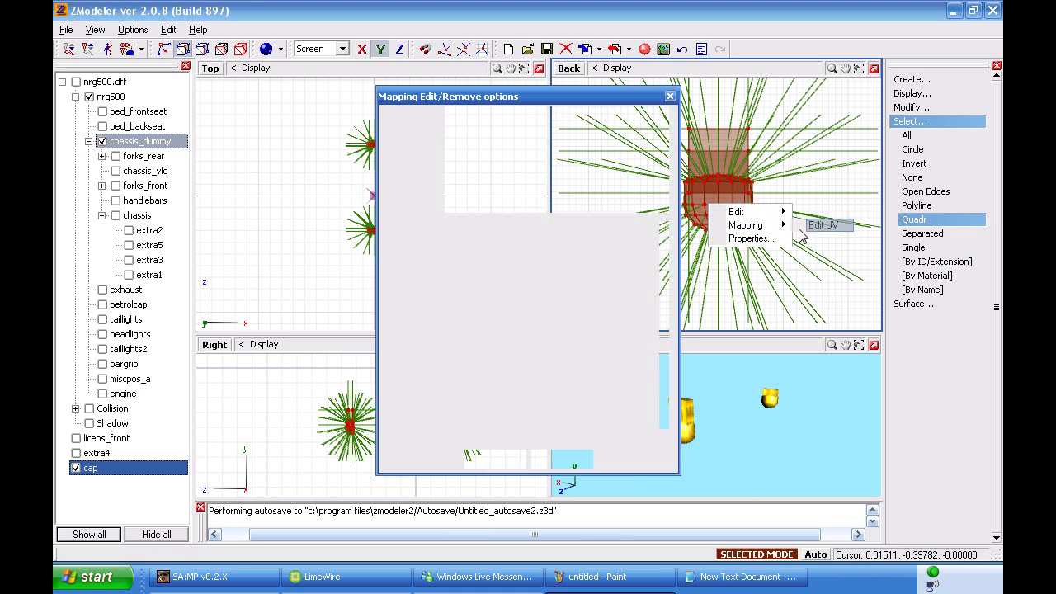
pyautogui.click(564, 354)
pyautogui.click(496, 458)
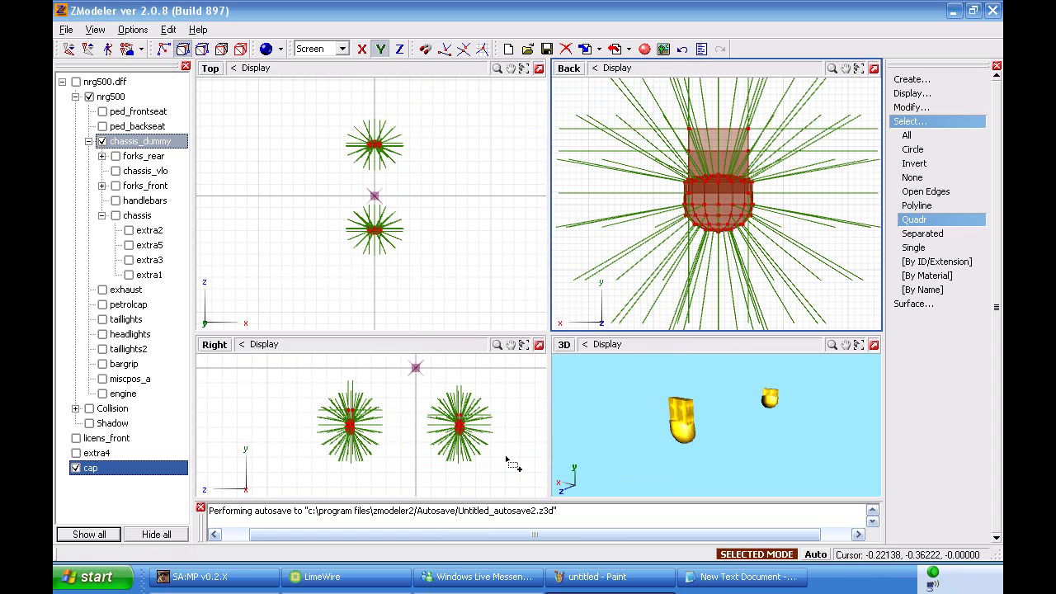
# Step: Change the Top view to the UV Mapper and display the golden metal texture behind the cap's mapping
pyautogui.click(210, 68)
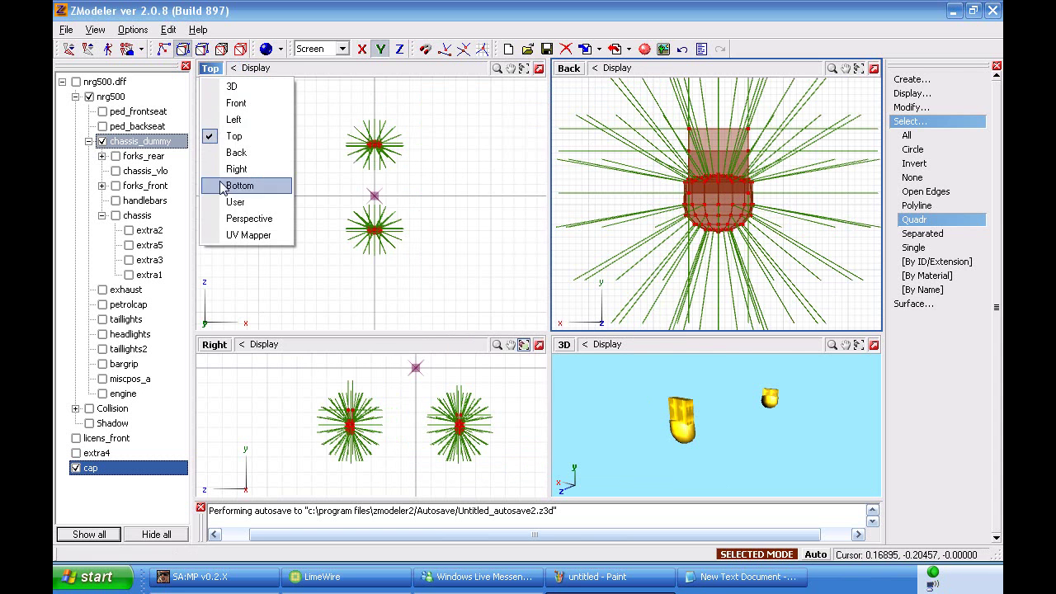
pyautogui.click(246, 235)
pyautogui.click(224, 320)
pyautogui.click(231, 167)
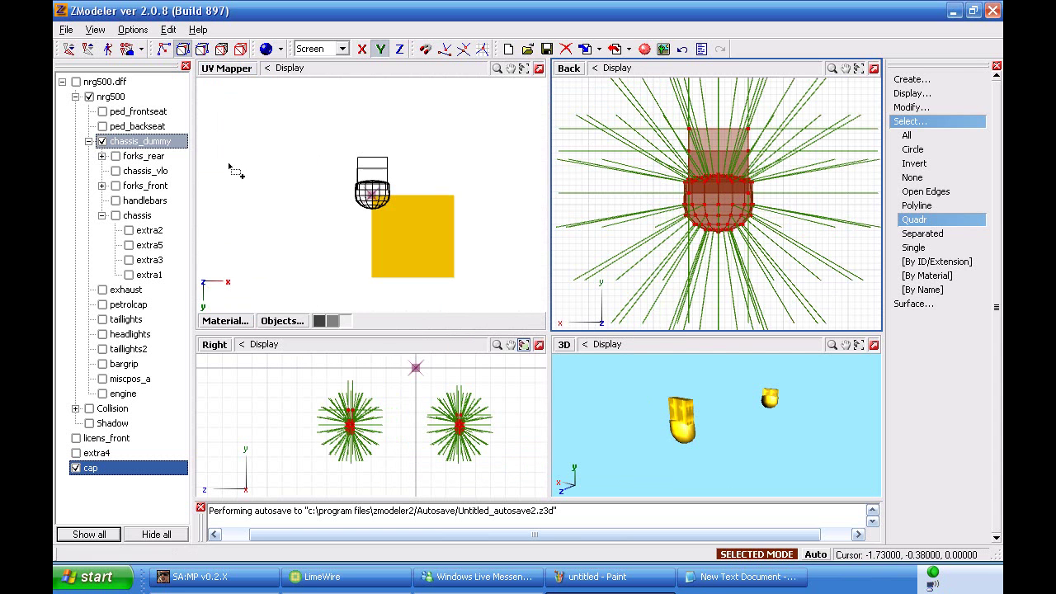
# Step: Select the cap's entire mapping in the UV Mapper and scale it up along the X and Y axes
pyautogui.click(240, 50)
pyautogui.click(183, 49)
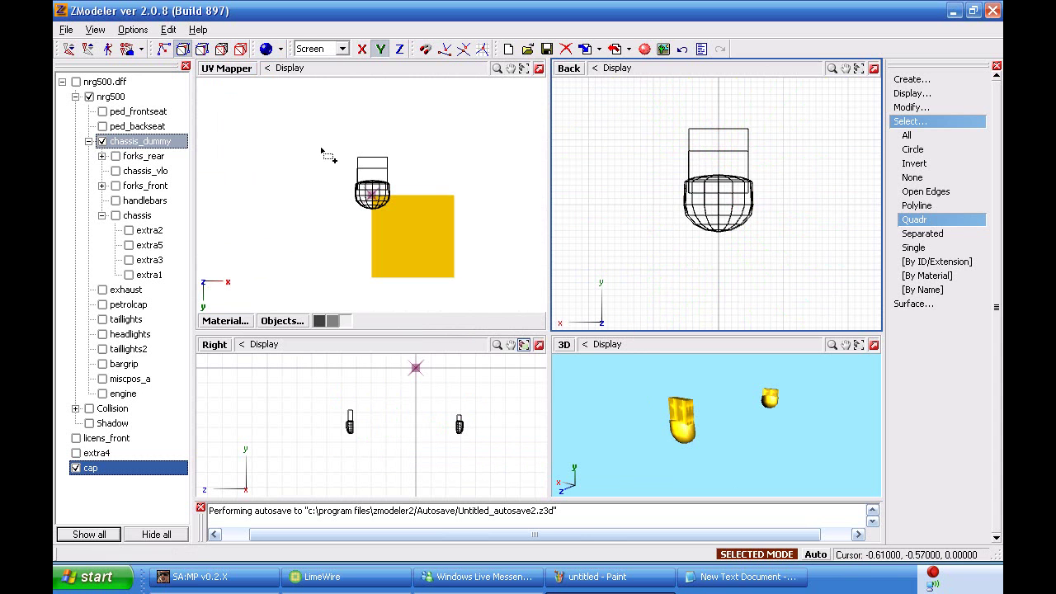
pyautogui.click(378, 201)
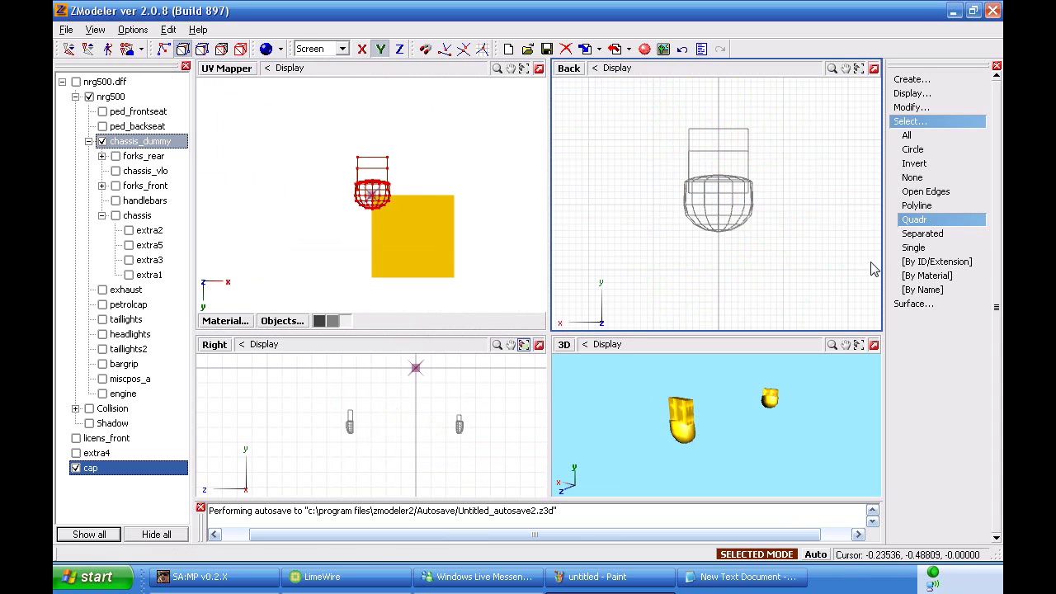
pyautogui.click(912, 107)
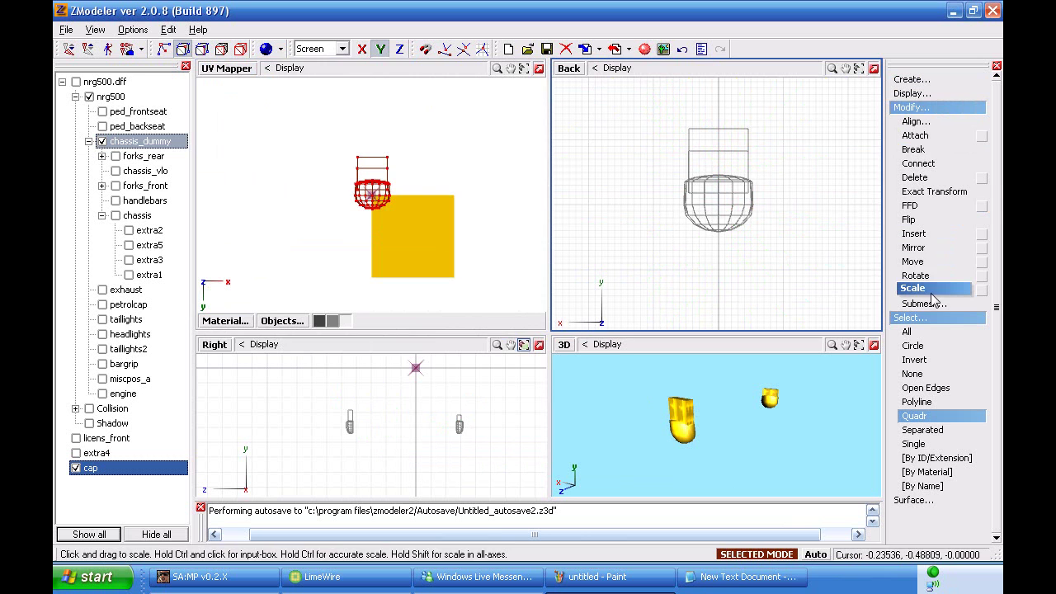
pyautogui.click(934, 290)
pyautogui.click(361, 49)
pyautogui.moveTo(419, 175); pyautogui.dragTo(403, 132)
pyautogui.moveTo(665, 401)
pyautogui.mouseDown(button='middle')
pyautogui.moveTo(677, 407)
pyautogui.moveTo(657, 411)
pyautogui.mouseUp(button='middle')
# Step: Move the cap's mapping onto the golden texture square and change the UV Mapper back to the Top view
pyautogui.click(913, 262)
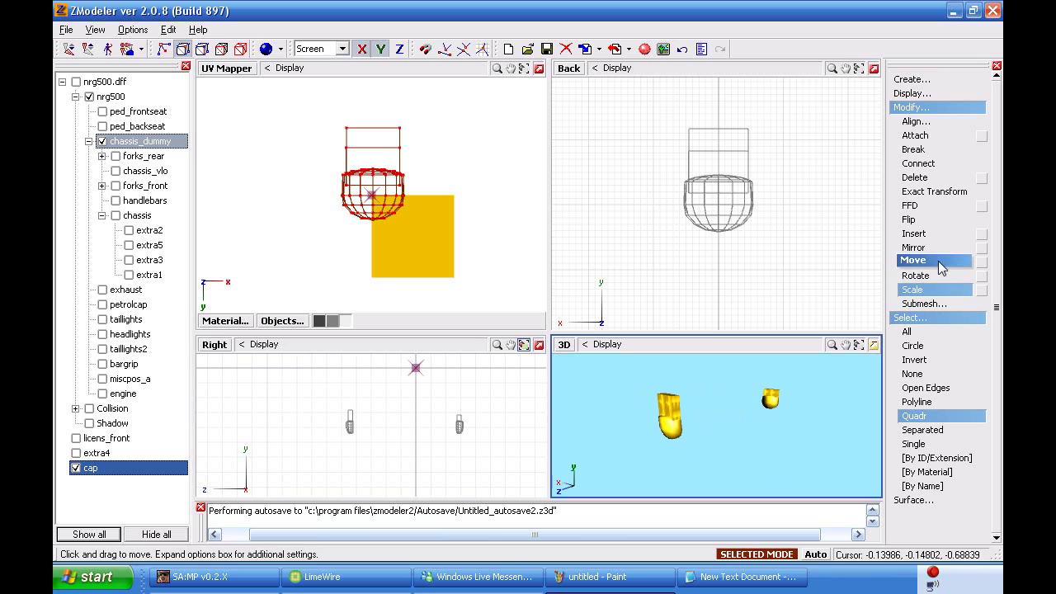
pyautogui.click(435, 147)
pyautogui.moveTo(376, 148); pyautogui.dragTo(416, 212)
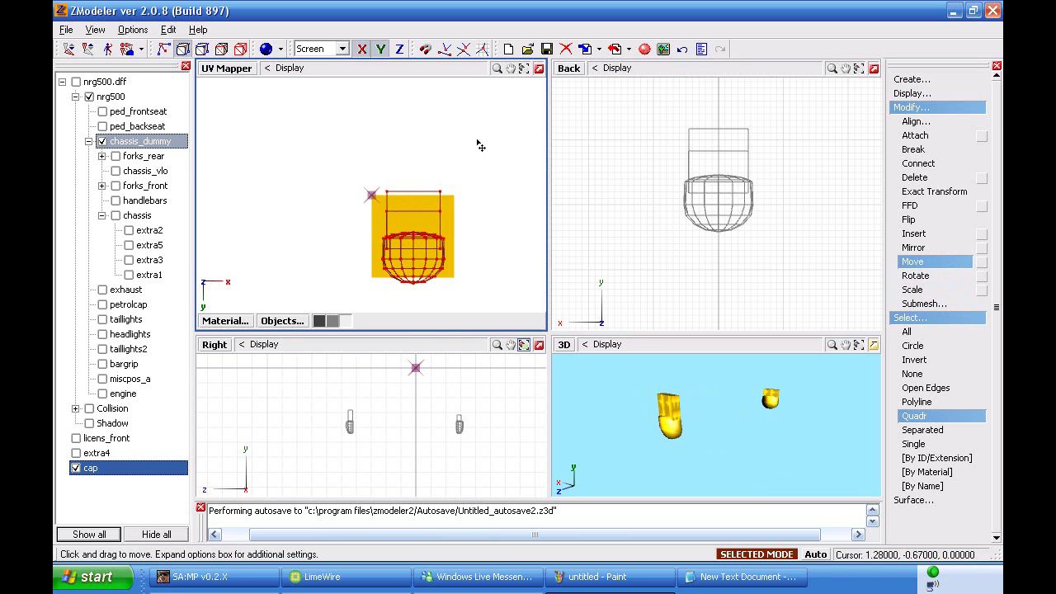
pyautogui.click(265, 69)
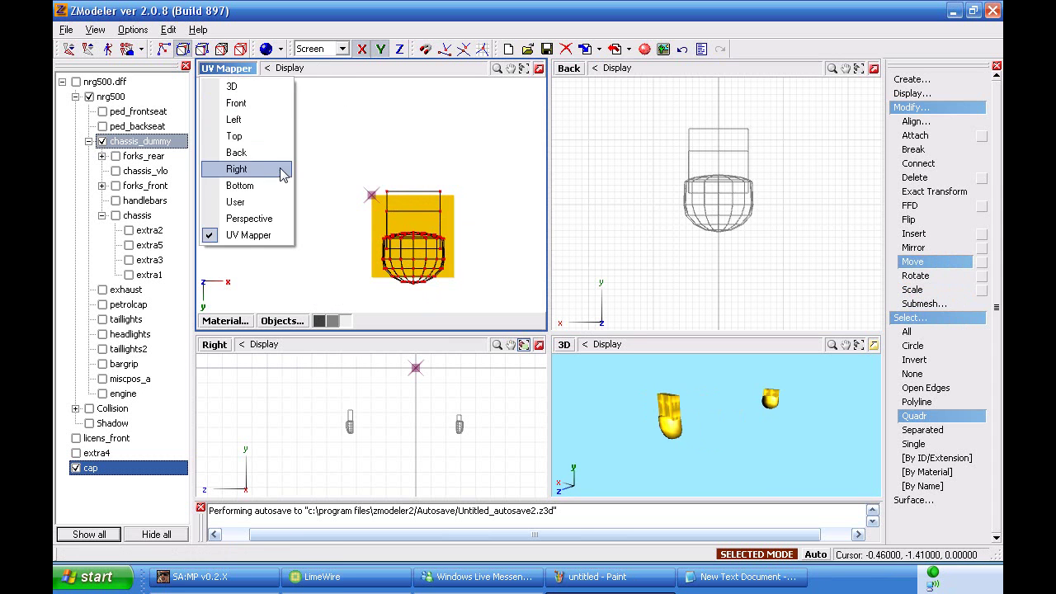
pyautogui.click(235, 136)
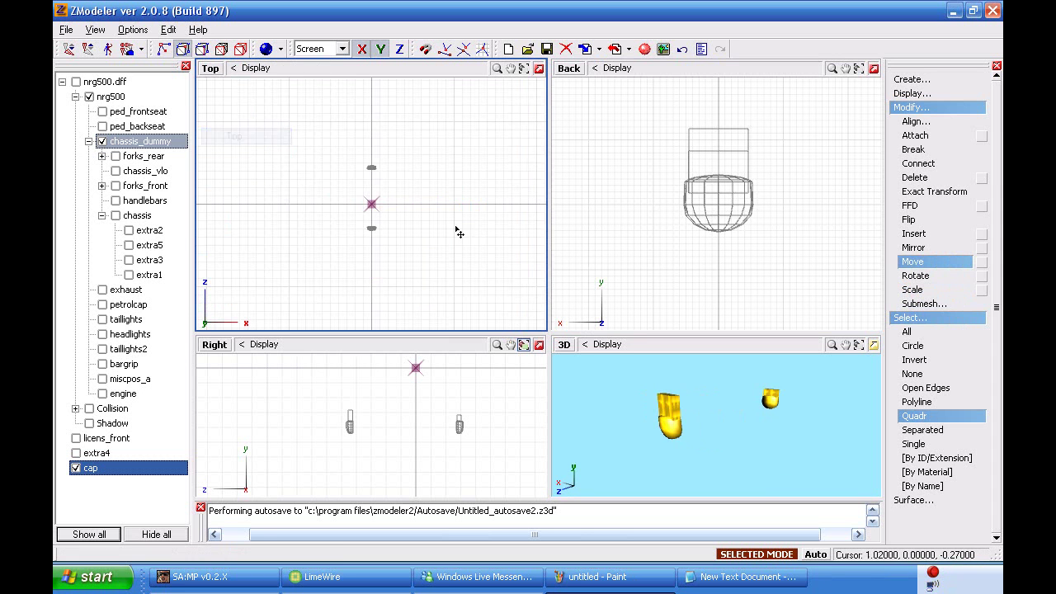
pyautogui.click(708, 406)
pyautogui.moveTo(765, 436); pyautogui.dragTo(711, 432, button='middle')
pyautogui.click(915, 261)
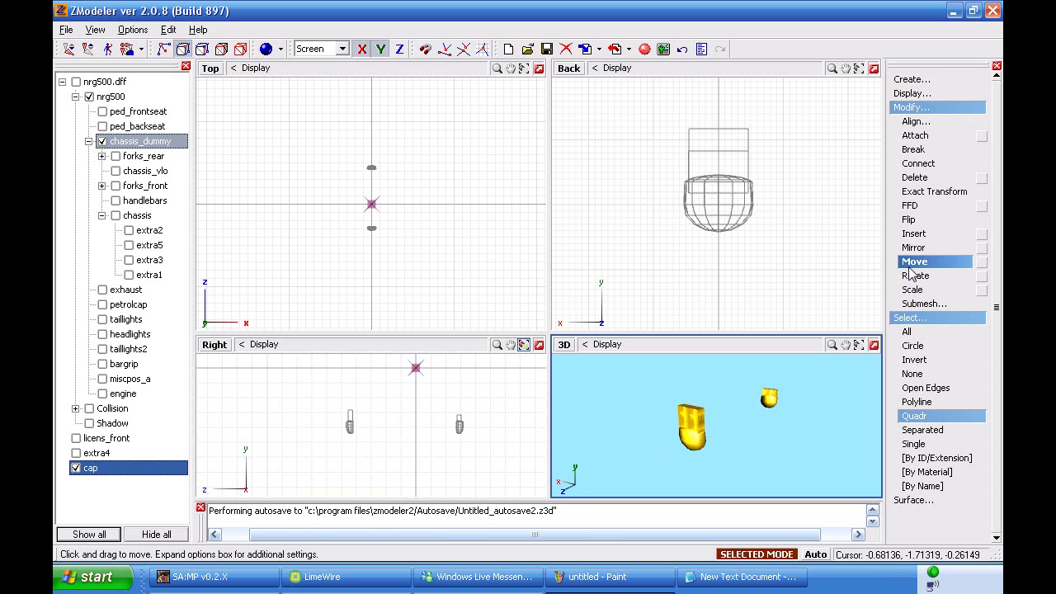
pyautogui.moveTo(760, 470); pyautogui.dragTo(731, 442, button='middle')
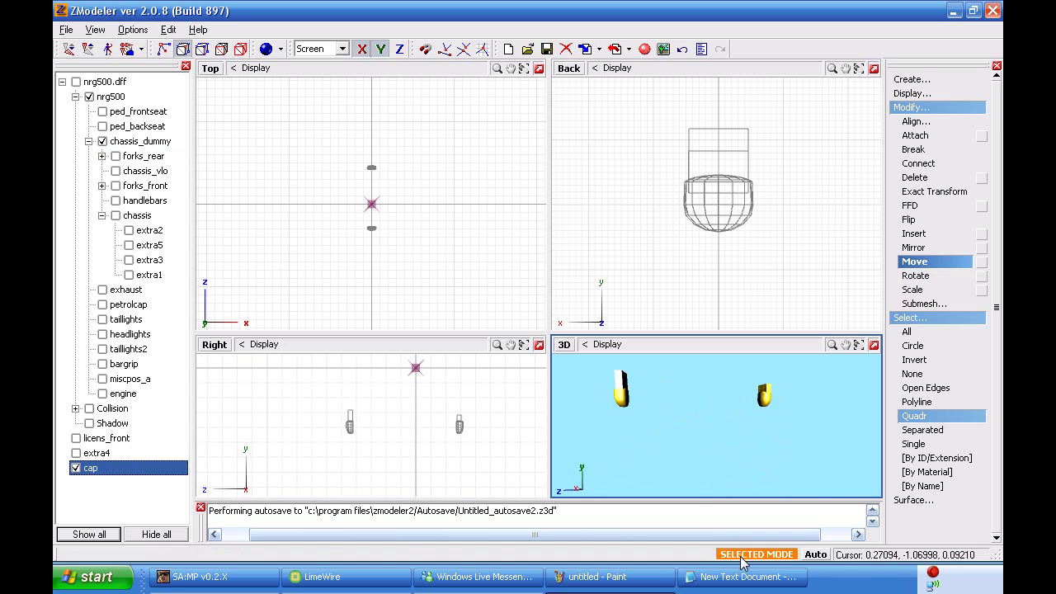
pyautogui.click(908, 263)
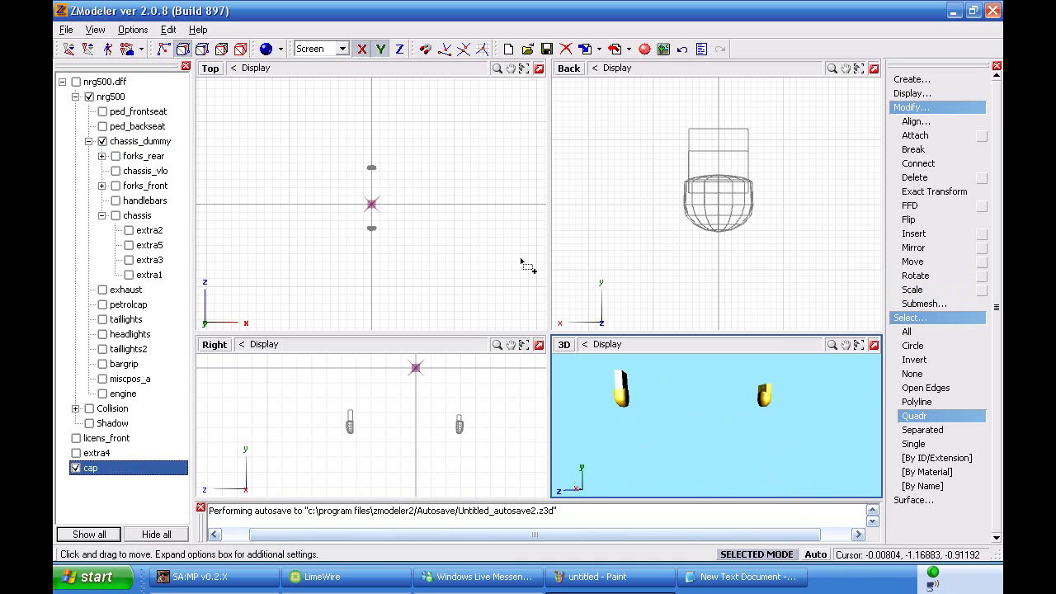
# Step: Choose the Tube primitive for creation and switch to object-level editing
pyautogui.click(280, 48)
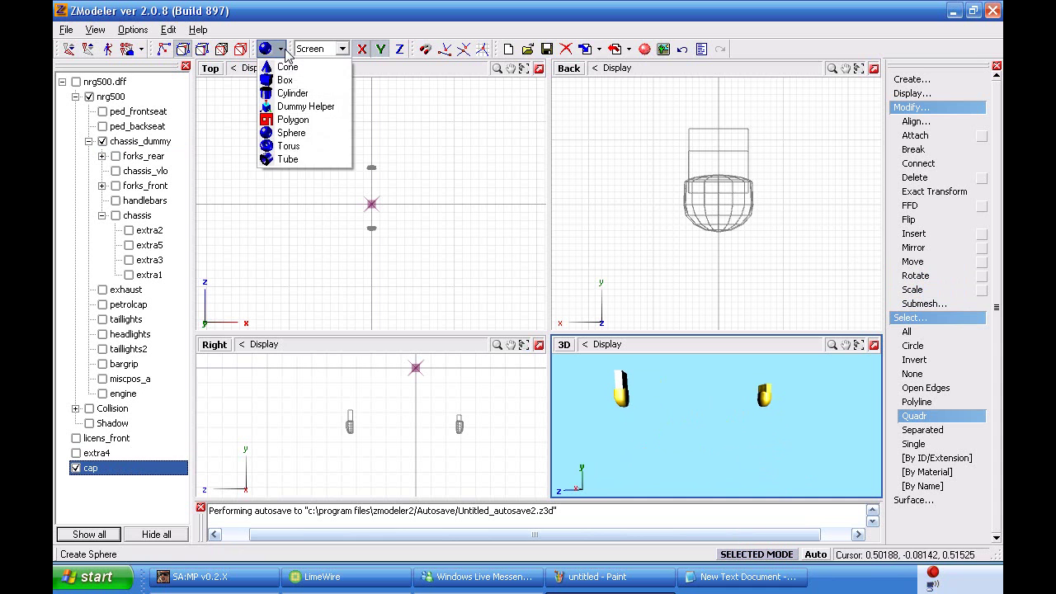
pyautogui.click(271, 159)
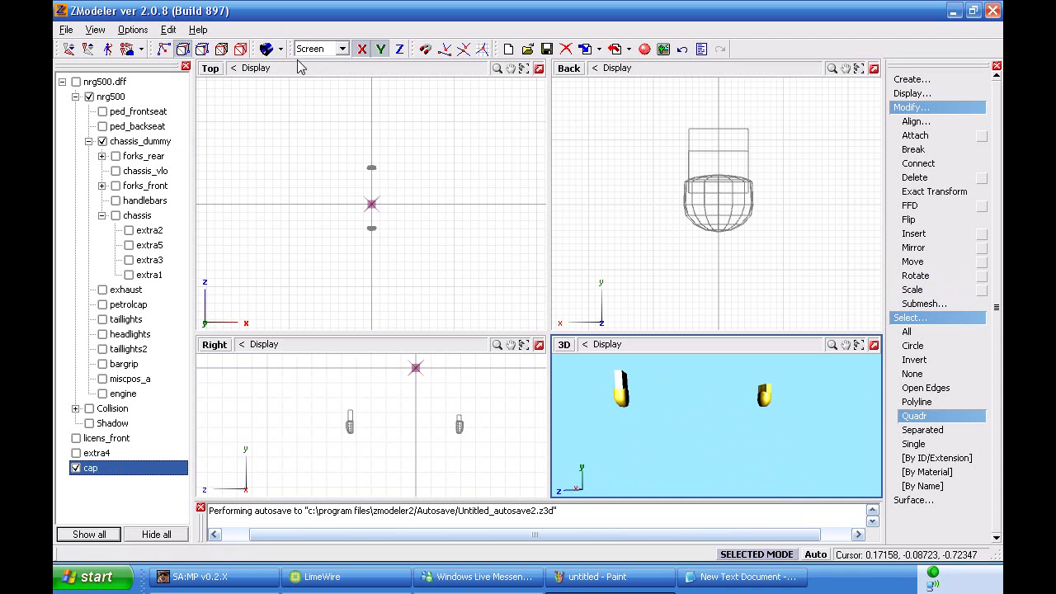
pyautogui.click(267, 51)
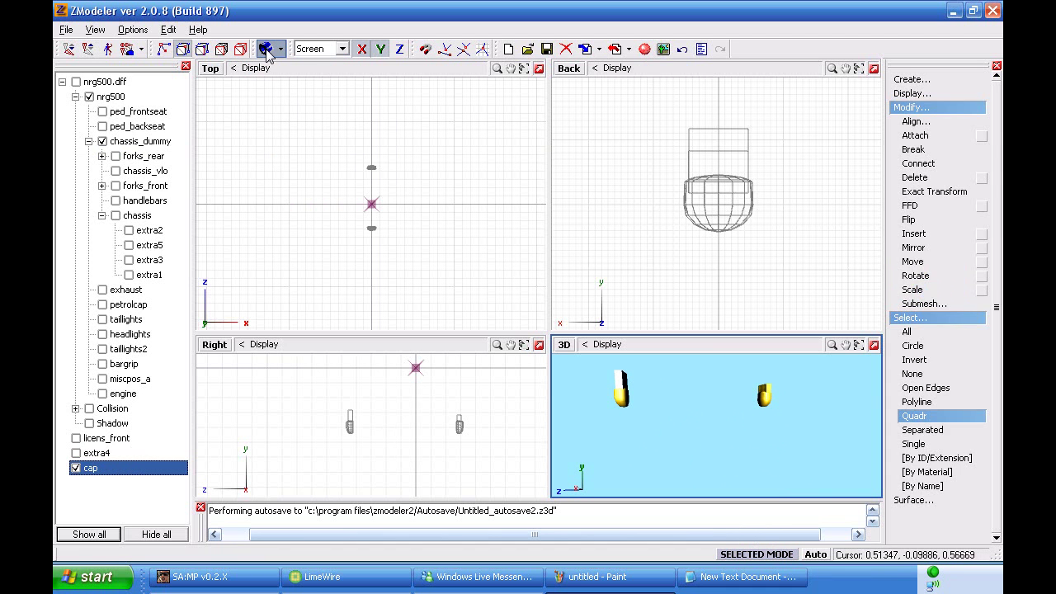
pyautogui.click(241, 50)
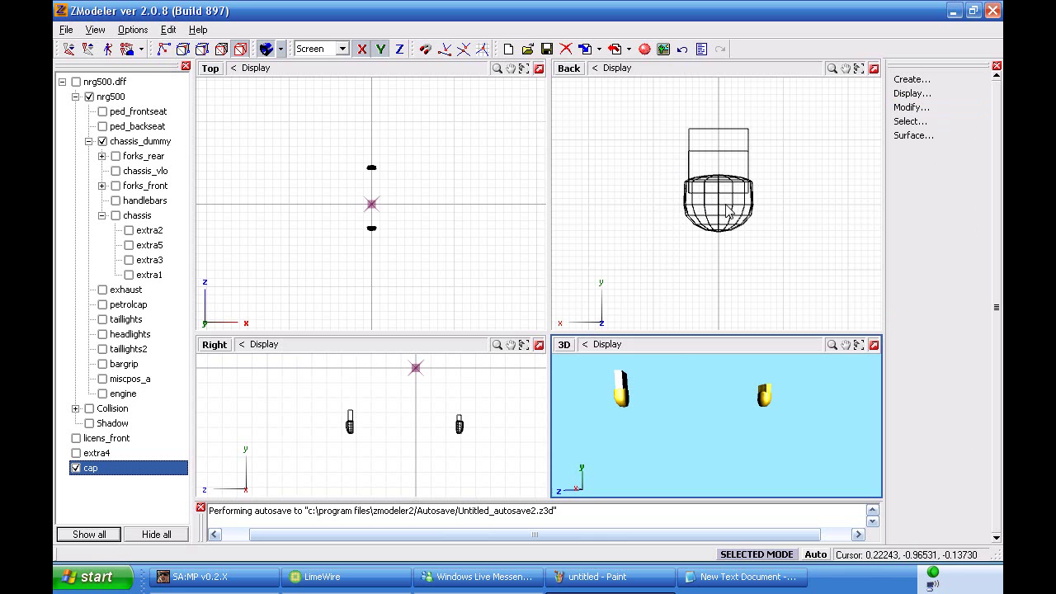
# Step: Try to create a tube centred on the cap's rounded end in the Back view, and undo its creation
pyautogui.click(728, 211)
pyautogui.scroll(4, 727, 210)
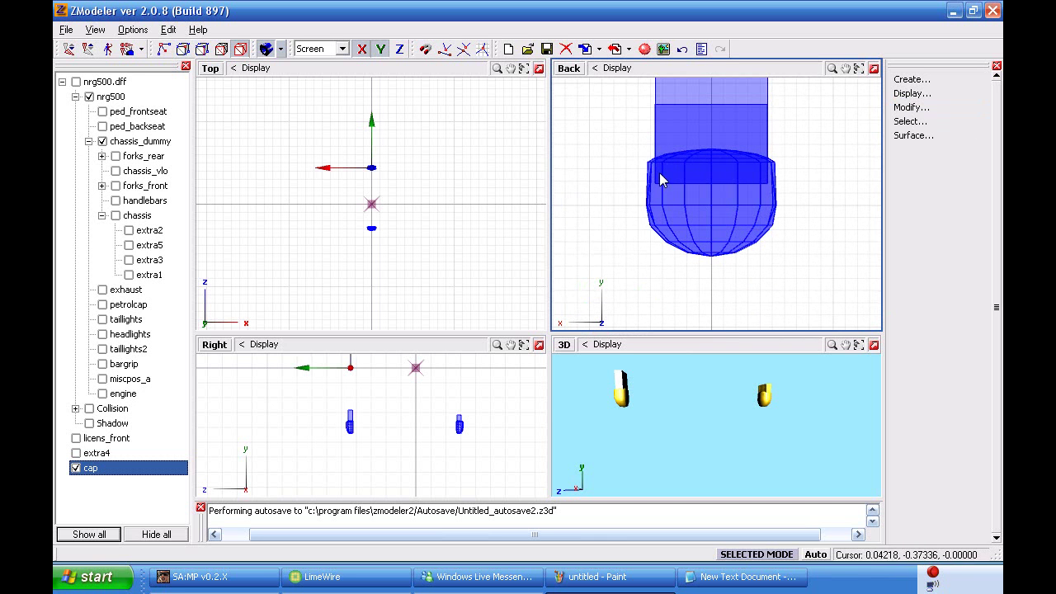
pyautogui.scroll(2, 714, 213)
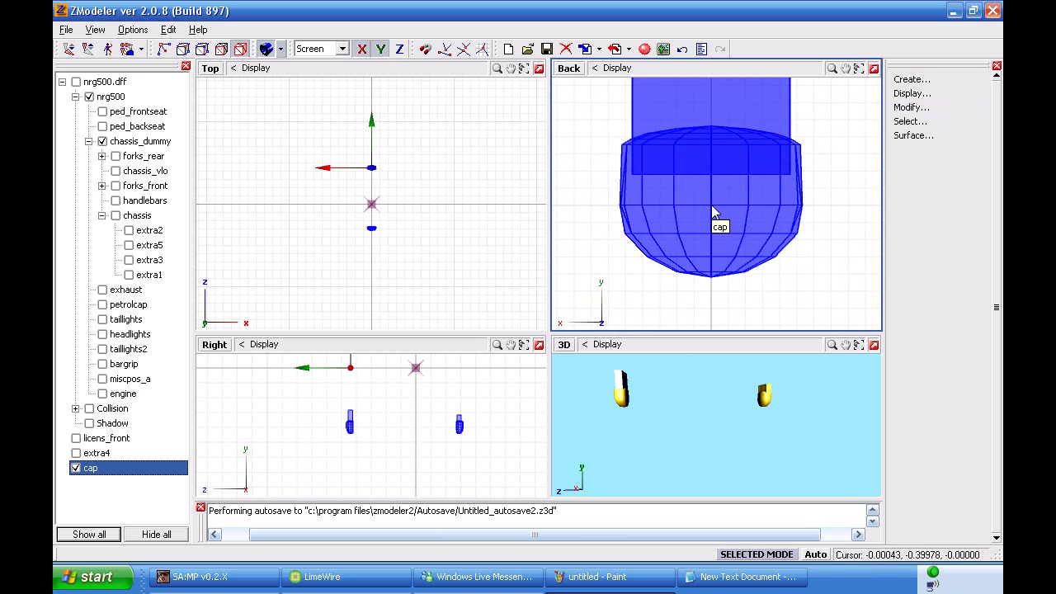
pyautogui.moveTo(714, 203); pyautogui.dragTo(725, 135)
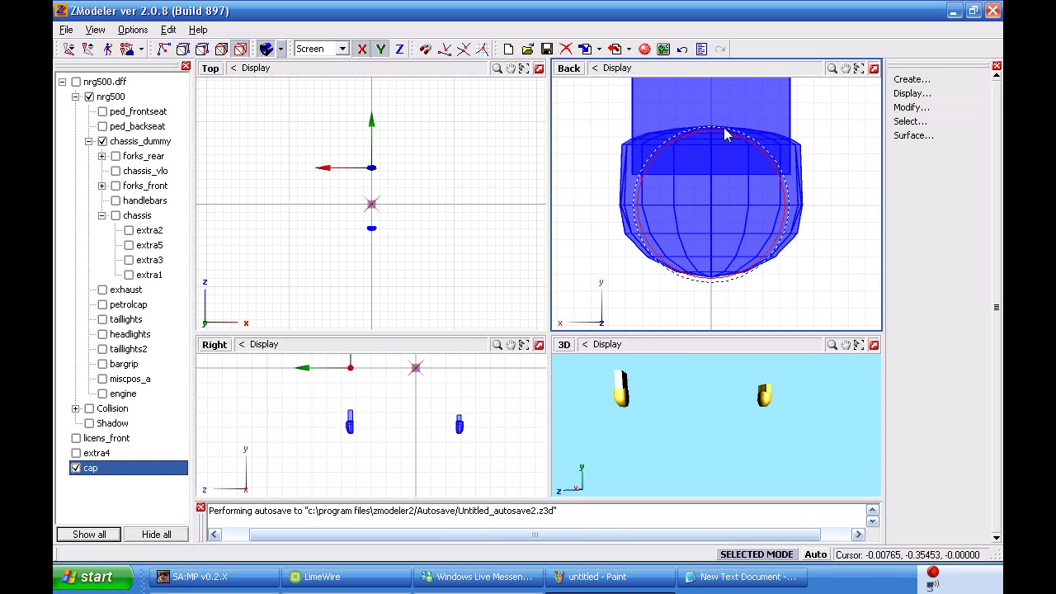
pyautogui.moveTo(725, 140); pyautogui.dragTo(723, 146)
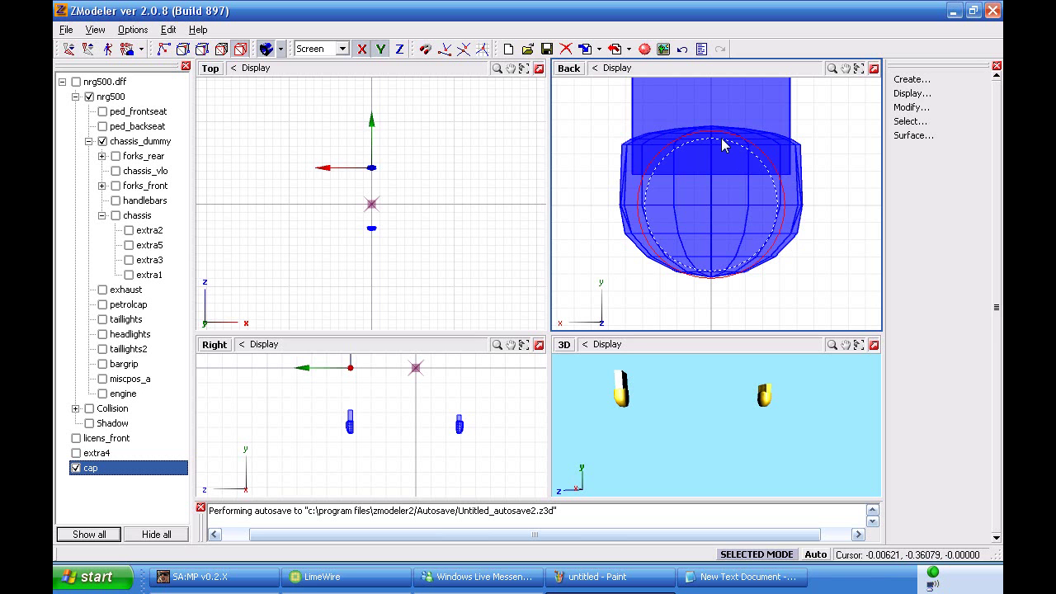
pyautogui.moveTo(723, 145); pyautogui.dragTo(718, 188)
pyautogui.scroll(-3, 858, 206)
pyautogui.scroll(-1, 674, 239)
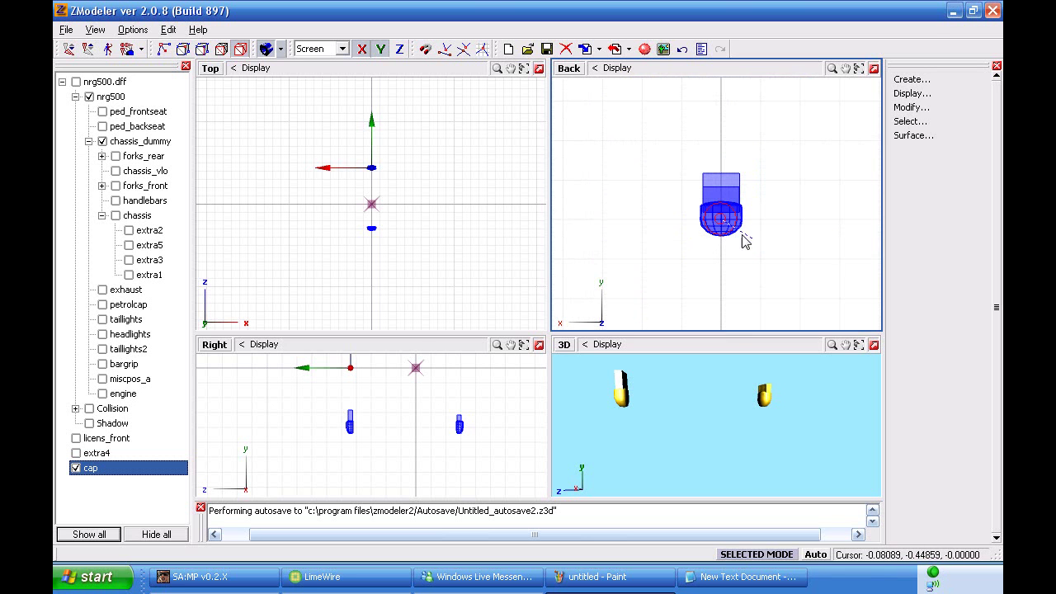
pyautogui.click(853, 296)
pyautogui.click(644, 411)
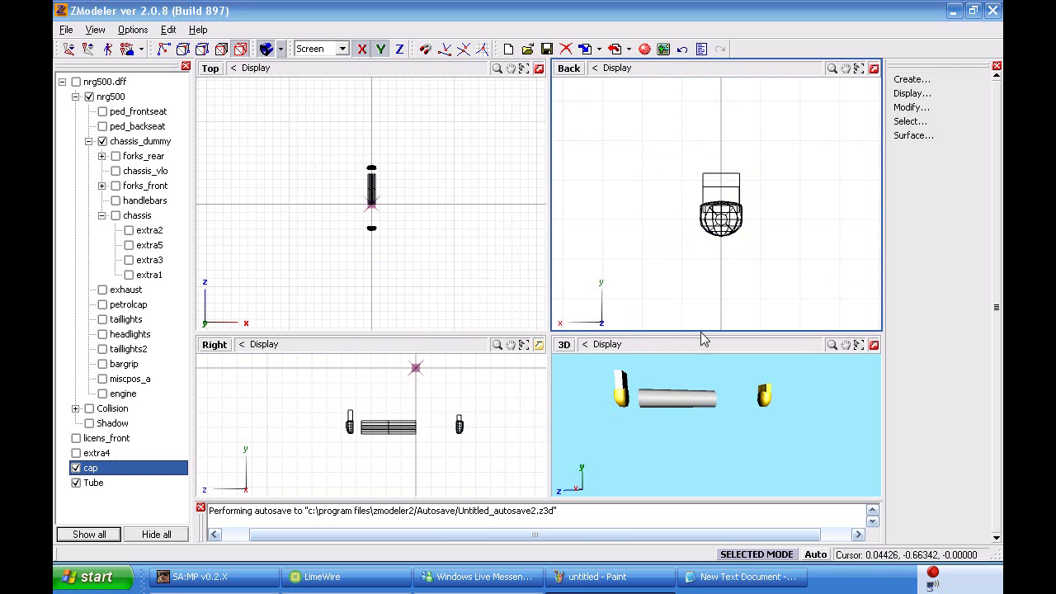
pyautogui.moveTo(680, 416)
pyautogui.mouseDown()
pyautogui.moveTo(645, 420)
pyautogui.moveTo(662, 407)
pyautogui.mouseUp()
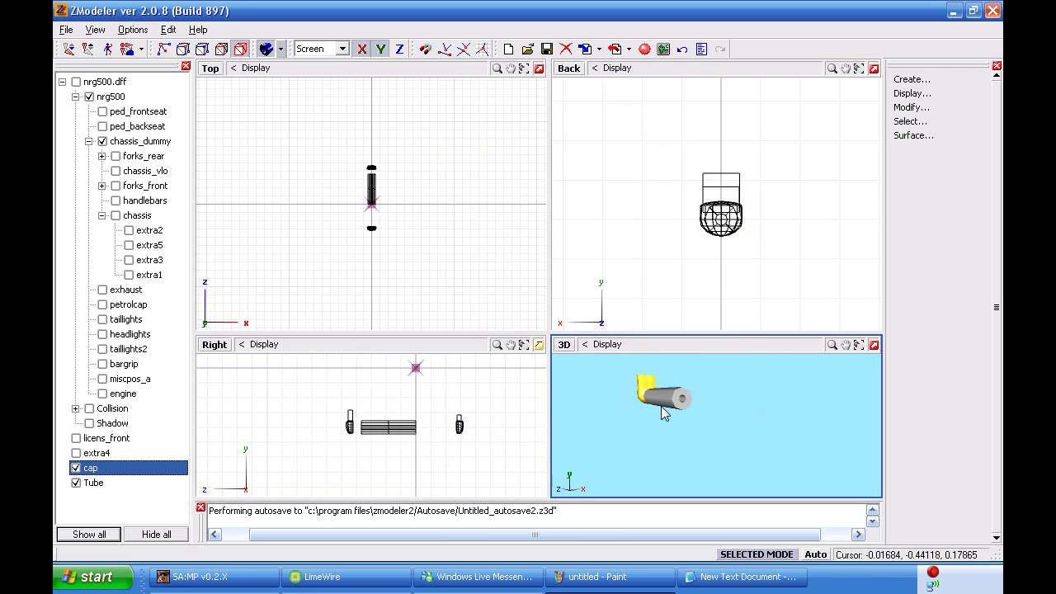
pyautogui.hotkey('ctrl', 'z')
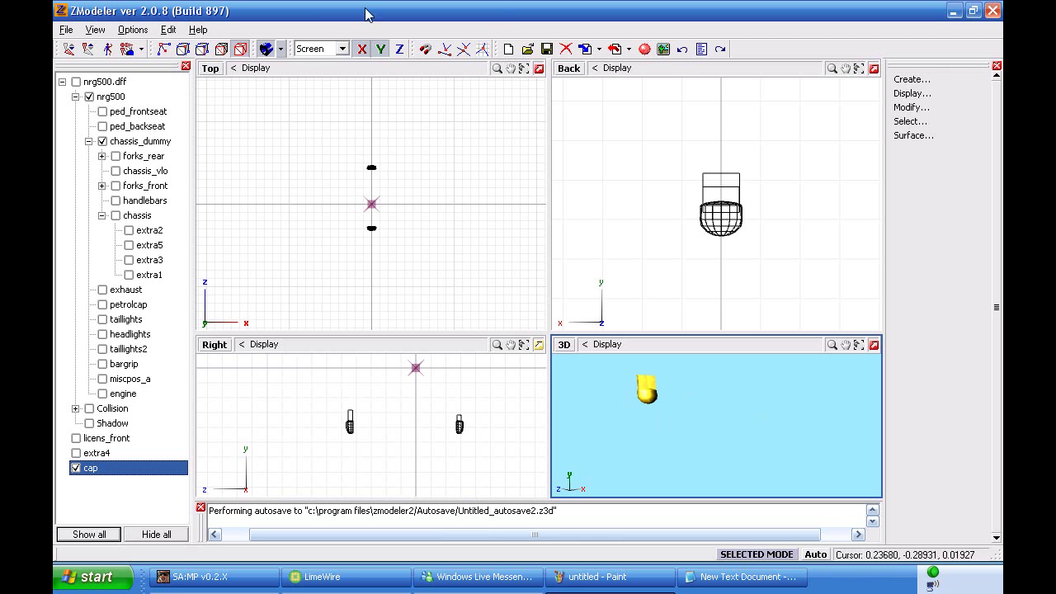
# Step: Draw a tube centred on the cap's rounded end in the Back view, with radii about 0.04 and 0.016 and height about 0.47
pyautogui.click(722, 218)
pyautogui.scroll(3, 722, 219)
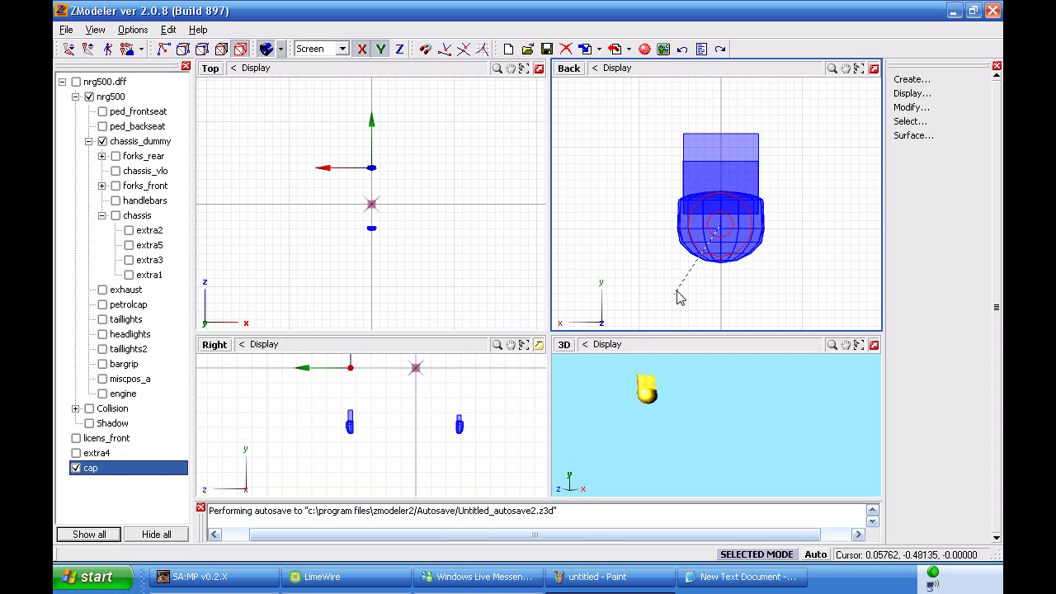
pyautogui.scroll(-3, 623, 310)
pyautogui.scroll(-2, 673, 242)
pyautogui.click(672, 245)
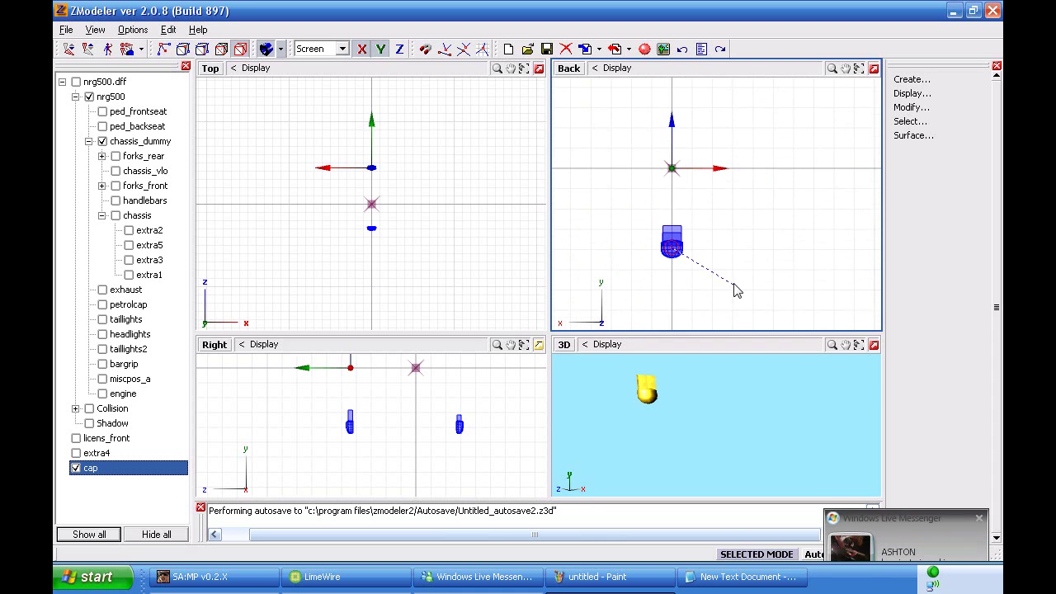
pyautogui.click(744, 312)
# Step: Set the tube's cross points to 16 and create it with the remaining default options
pyautogui.click(512, 314)
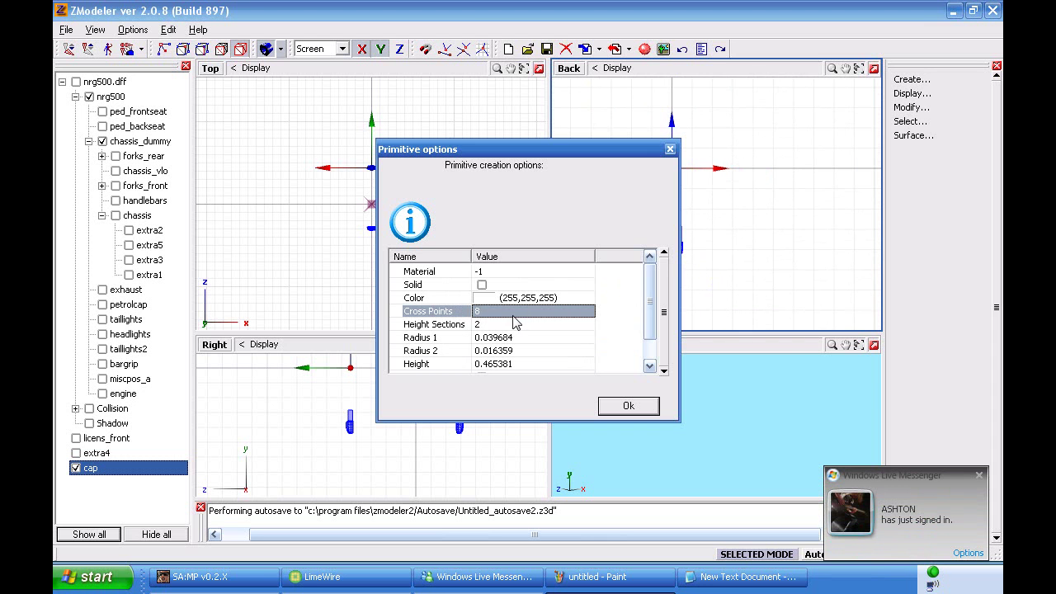
pyautogui.write('35084')
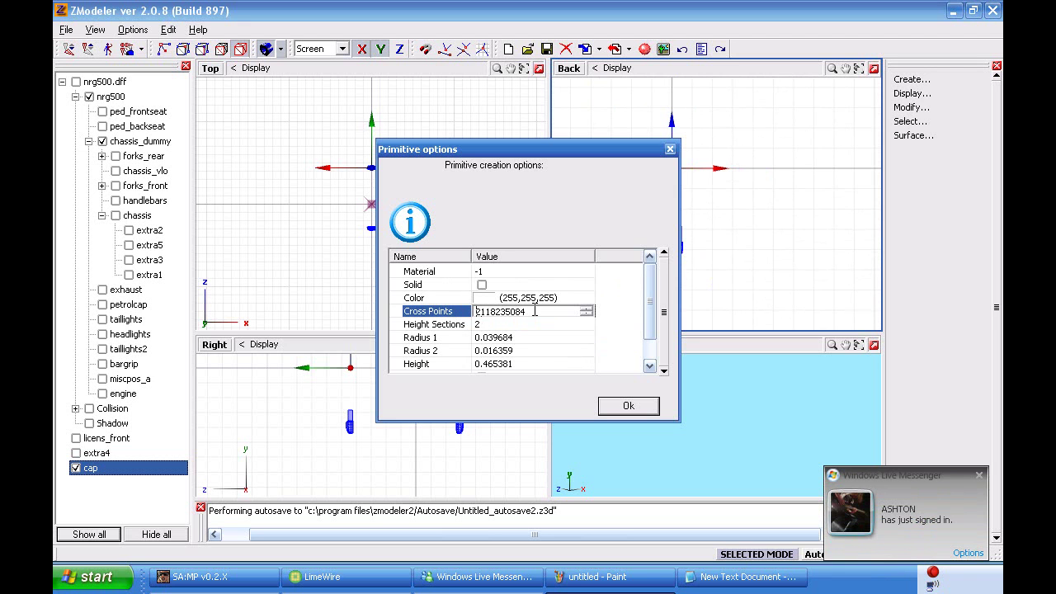
pyautogui.moveTo(535, 311); pyautogui.dragTo(319, 322)
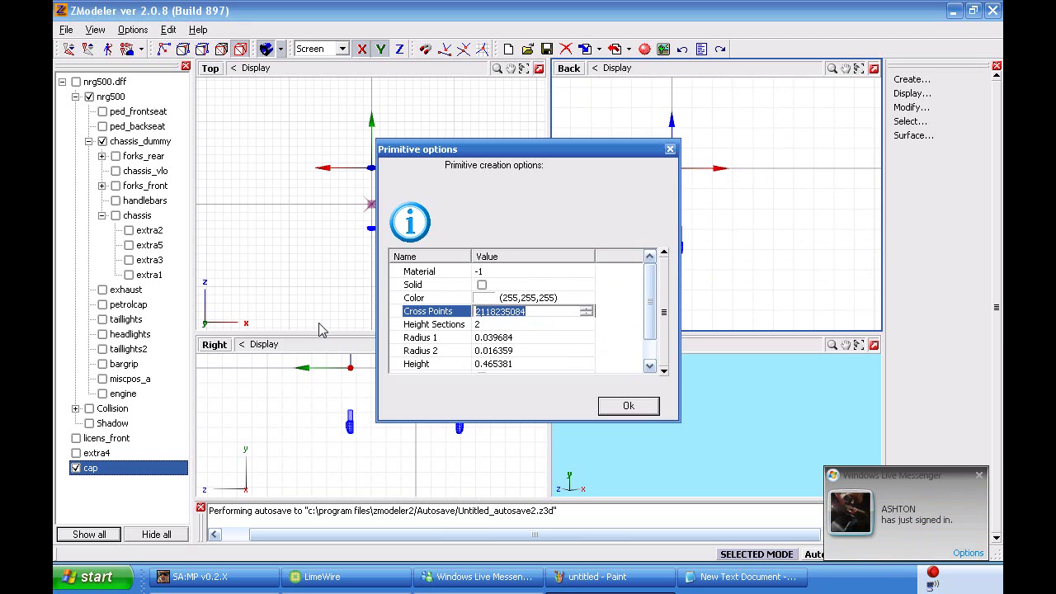
pyautogui.write('16')
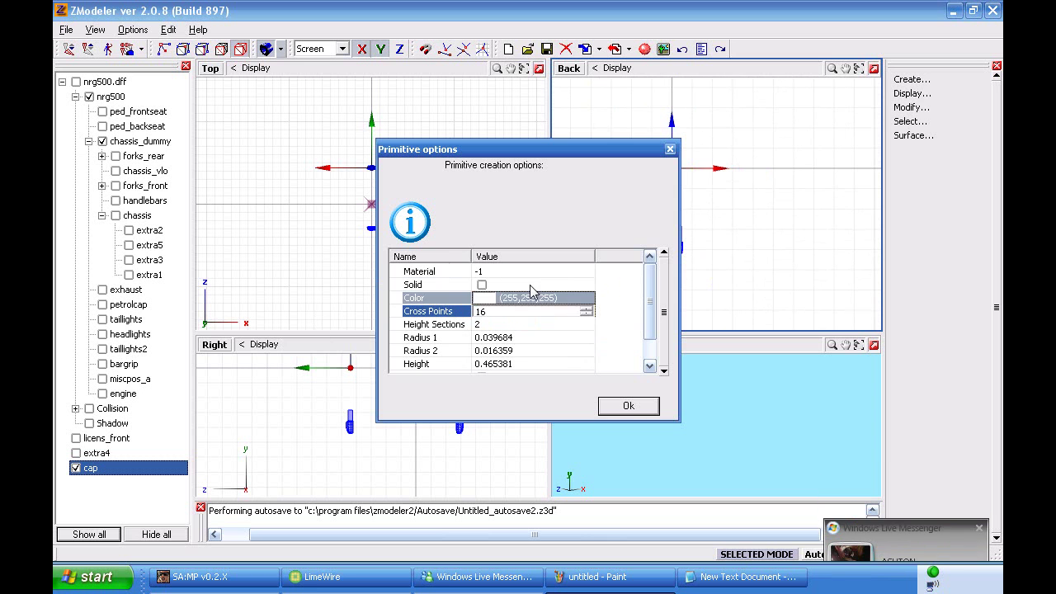
pyautogui.click(625, 406)
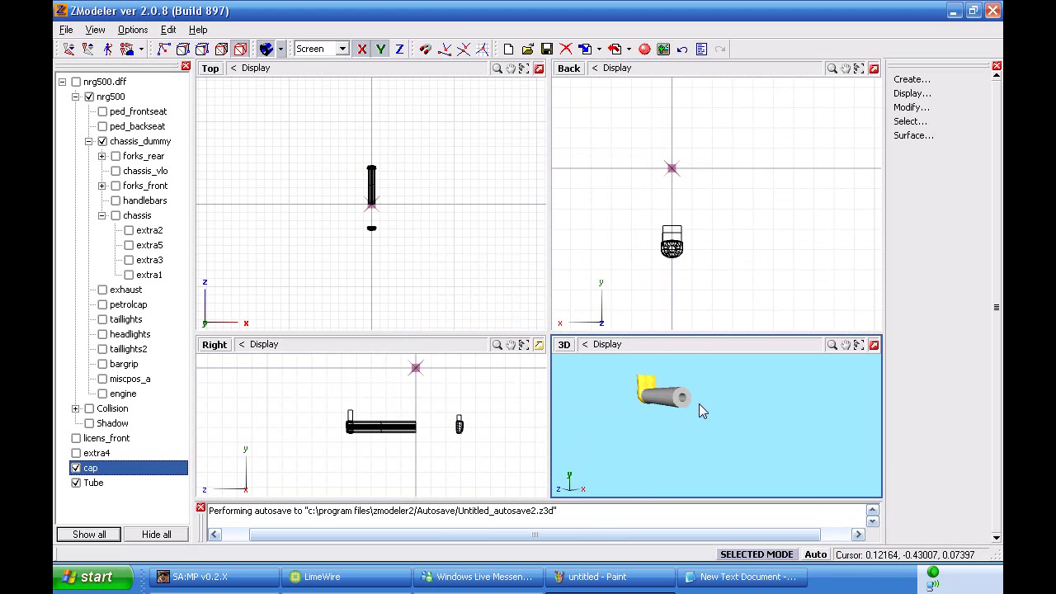
# Step: Select all of the tube's vertices with a Quadr selection in the Right view
pyautogui.scroll(2, 701, 404)
pyautogui.scroll(1, 660, 411)
pyautogui.moveTo(663, 413); pyautogui.dragTo(702, 282, button='middle')
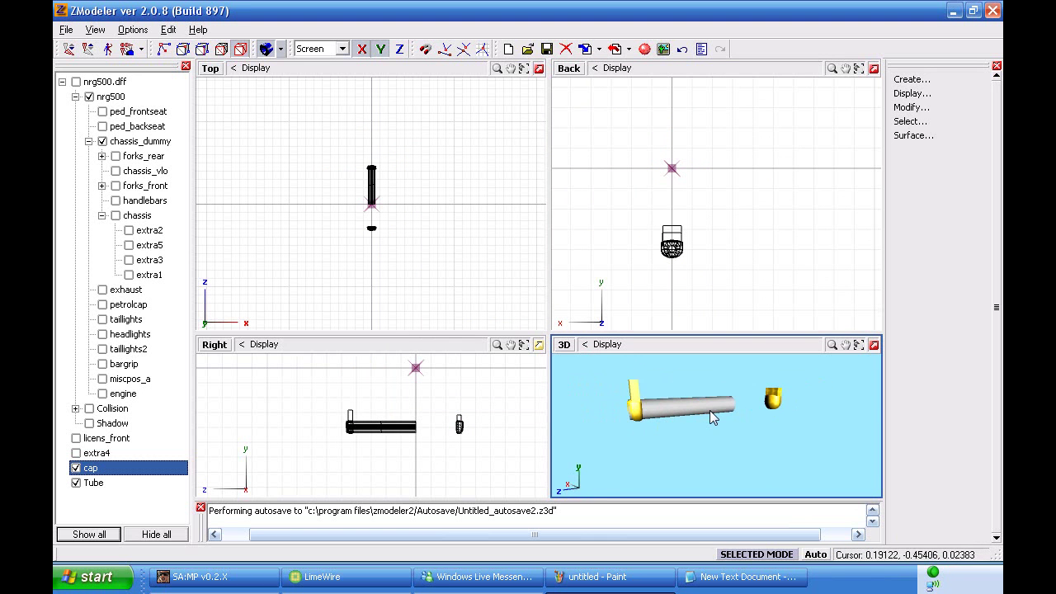
pyautogui.moveTo(705, 455); pyautogui.dragTo(662, 413, button='middle')
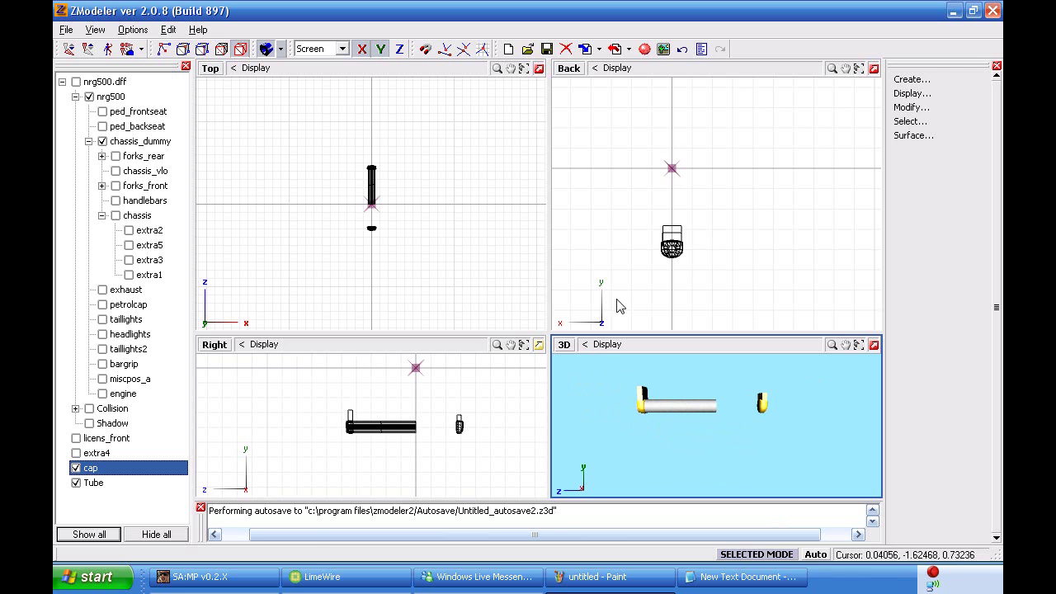
pyautogui.click(910, 121)
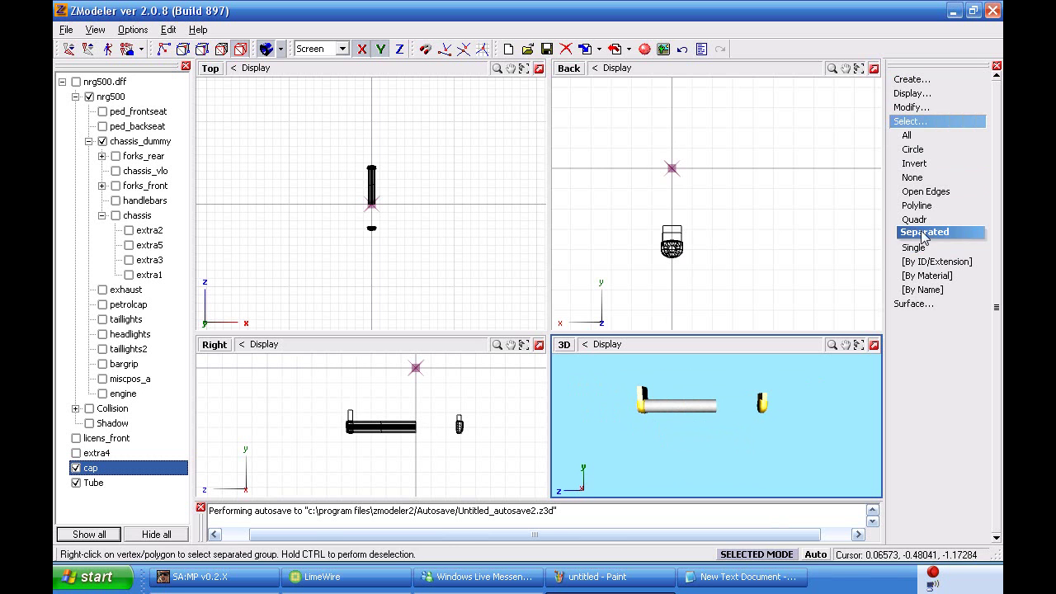
pyautogui.click(915, 219)
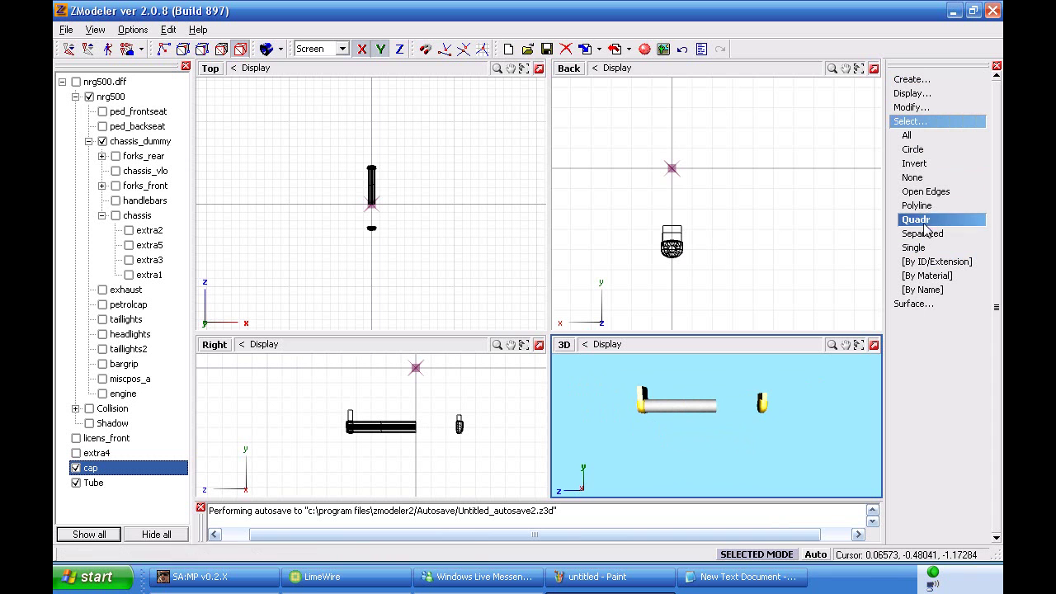
pyautogui.click(396, 430)
pyautogui.moveTo(445, 457); pyautogui.dragTo(300, 380, button='right')
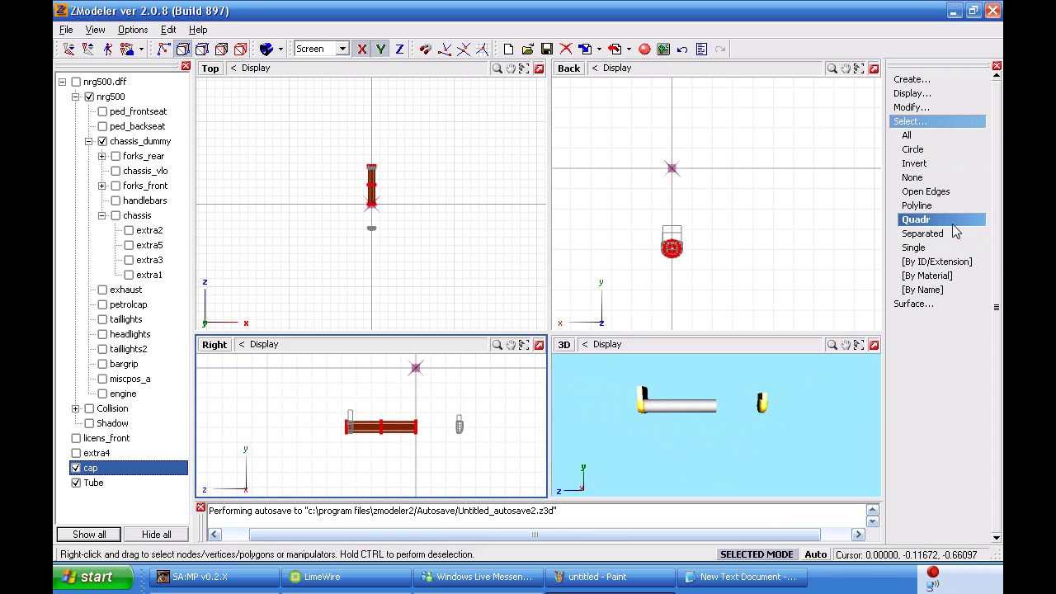
# Step: Move the selected tube vertices in the Right view until the tube's end meets the inner face of the first cap
pyautogui.click(911, 108)
pyautogui.click(912, 262)
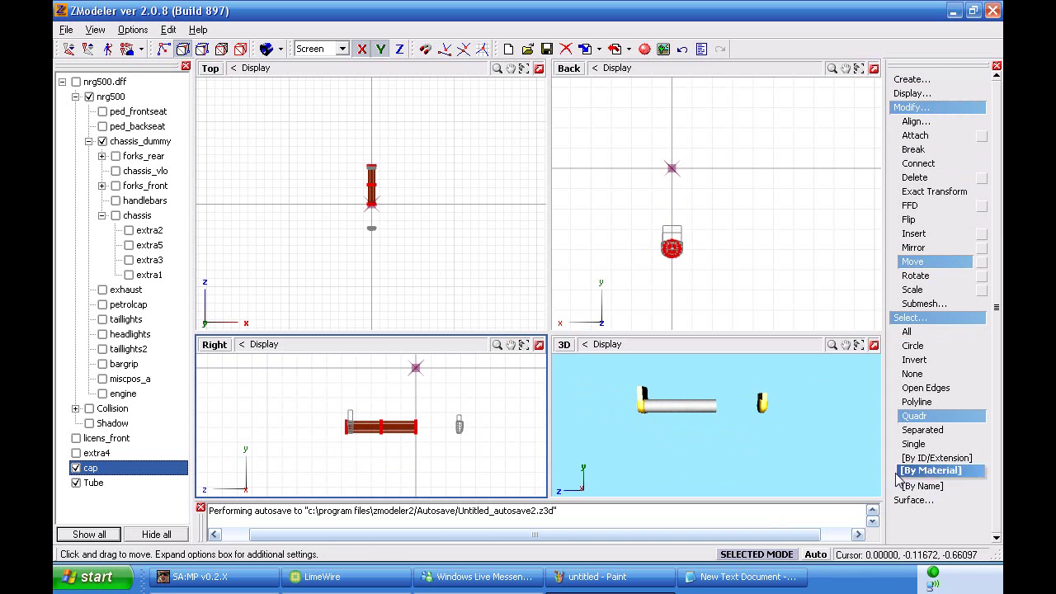
pyautogui.click(771, 555)
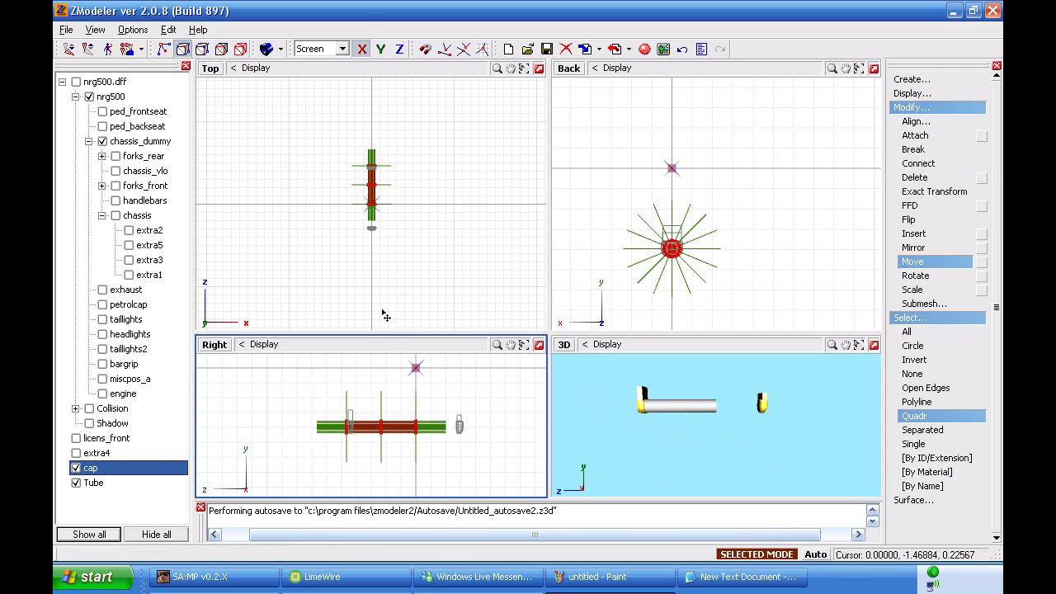
pyautogui.scroll(6, 351, 462)
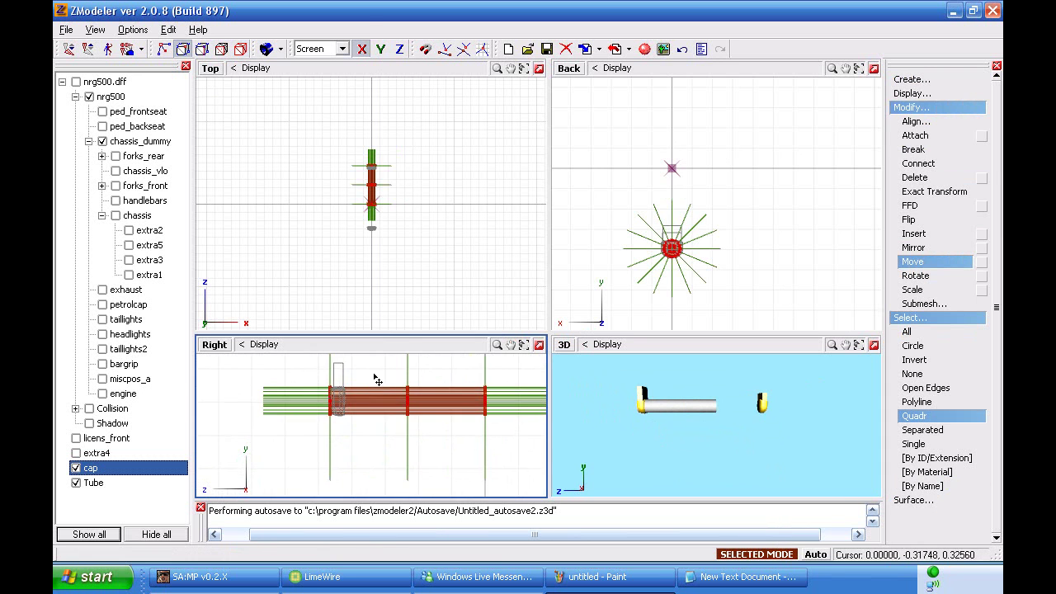
pyautogui.click(381, 49)
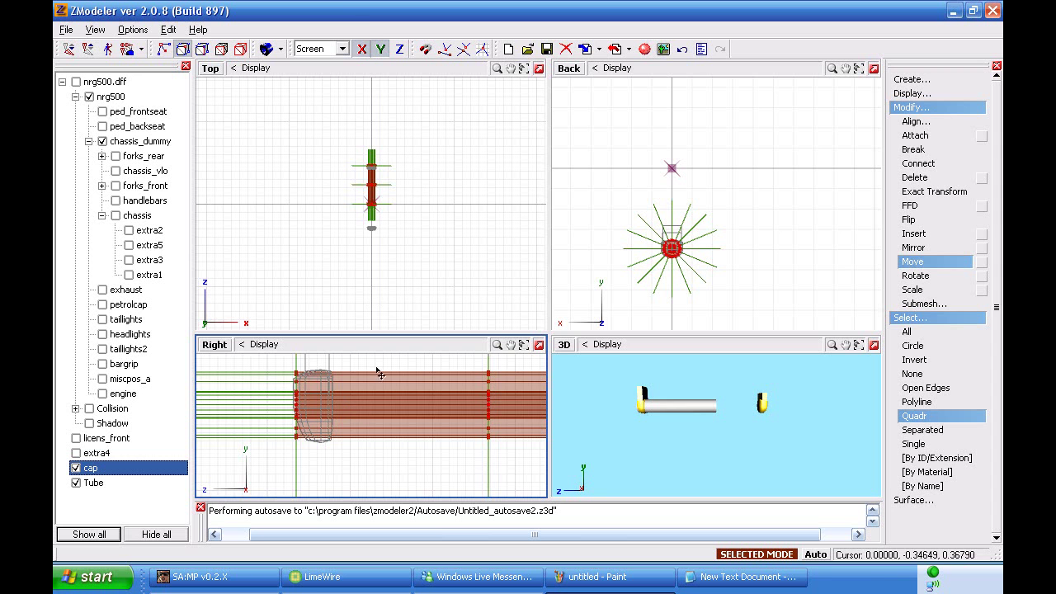
pyautogui.moveTo(370, 393); pyautogui.dragTo(409, 401)
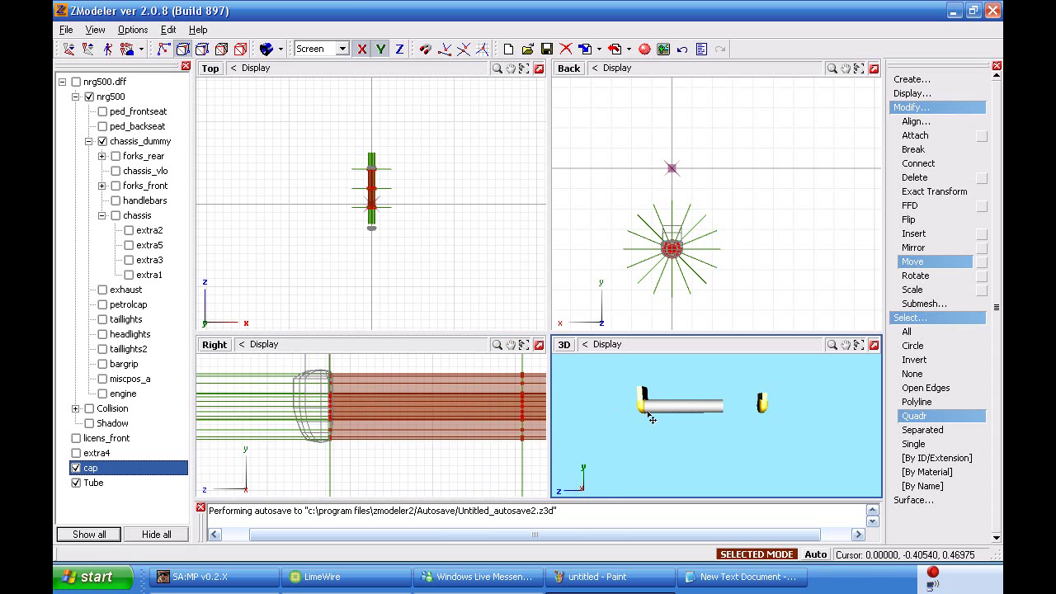
# Step: Scale the tube down slightly in the Back view, making it a little narrower inside the cap's outline
pyautogui.moveTo(647, 412); pyautogui.dragTo(611, 424, button='middle')
pyautogui.scroll(10, 649, 240)
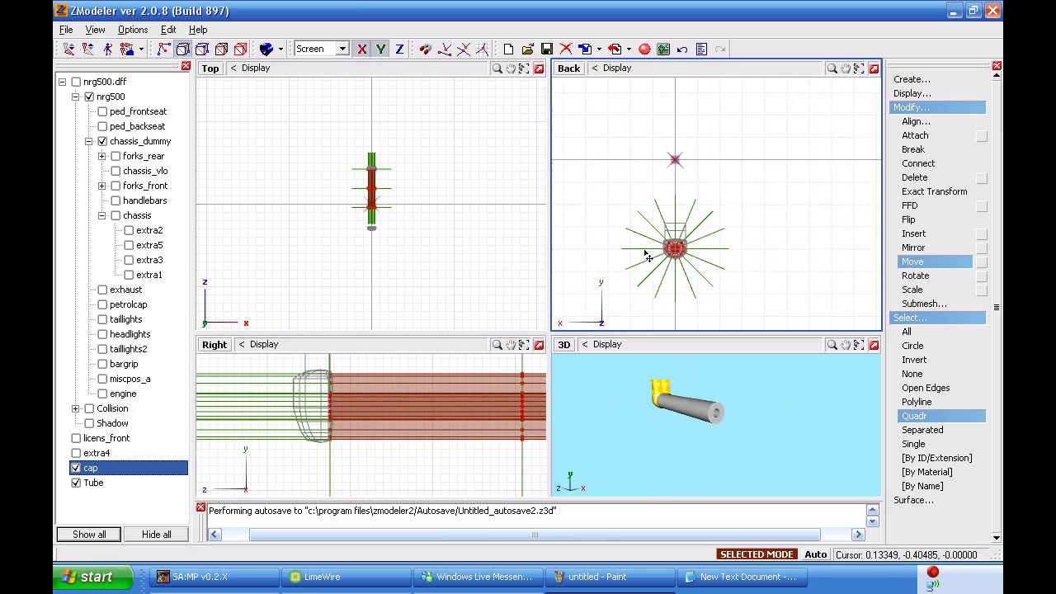
pyautogui.scroll(4, 676, 253)
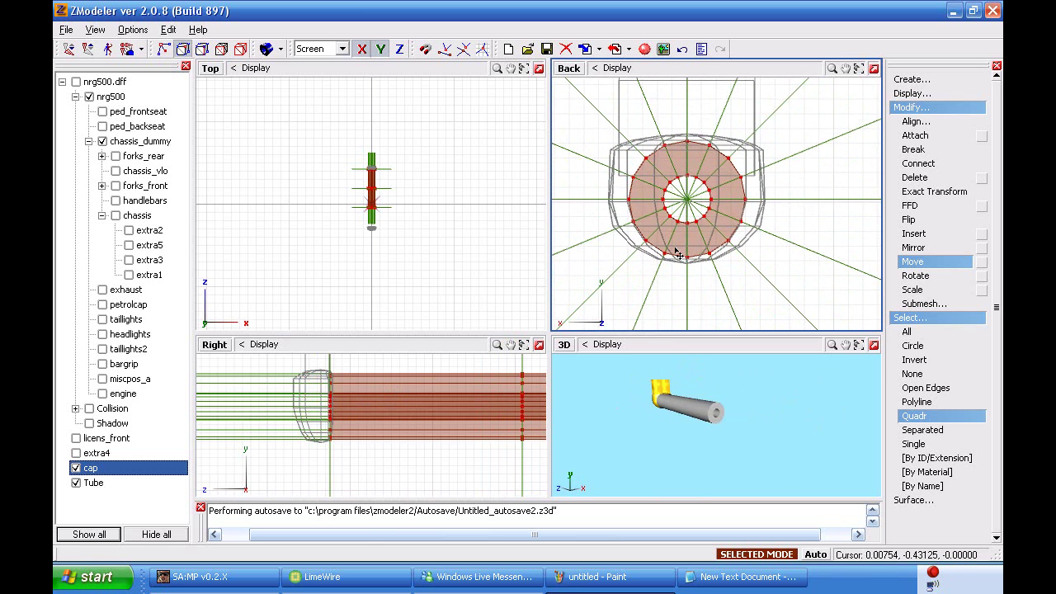
pyautogui.click(916, 275)
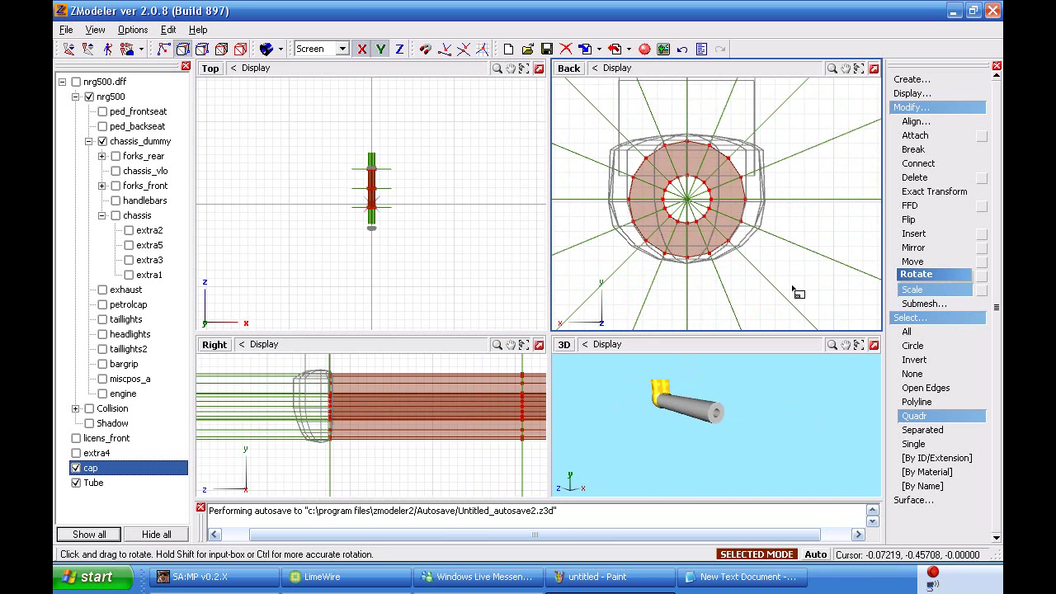
pyautogui.moveTo(692, 162); pyautogui.dragTo(692, 170)
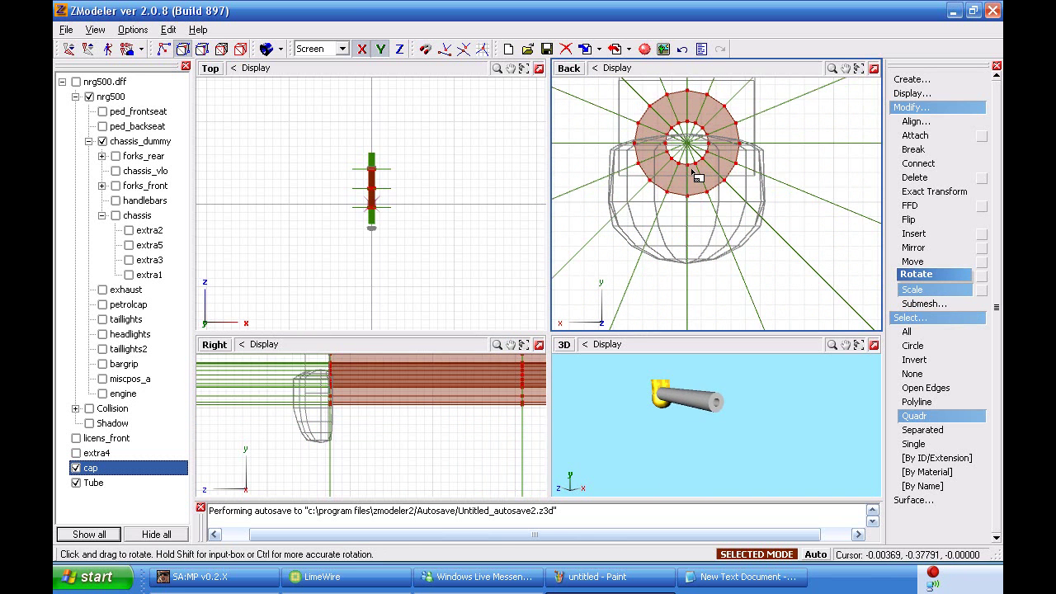
pyautogui.moveTo(728, 232); pyautogui.dragTo(734, 200)
# Step: Move the scaled tube back down in the Back view so it sits centred within the cap's rounded end
pyautogui.click(917, 262)
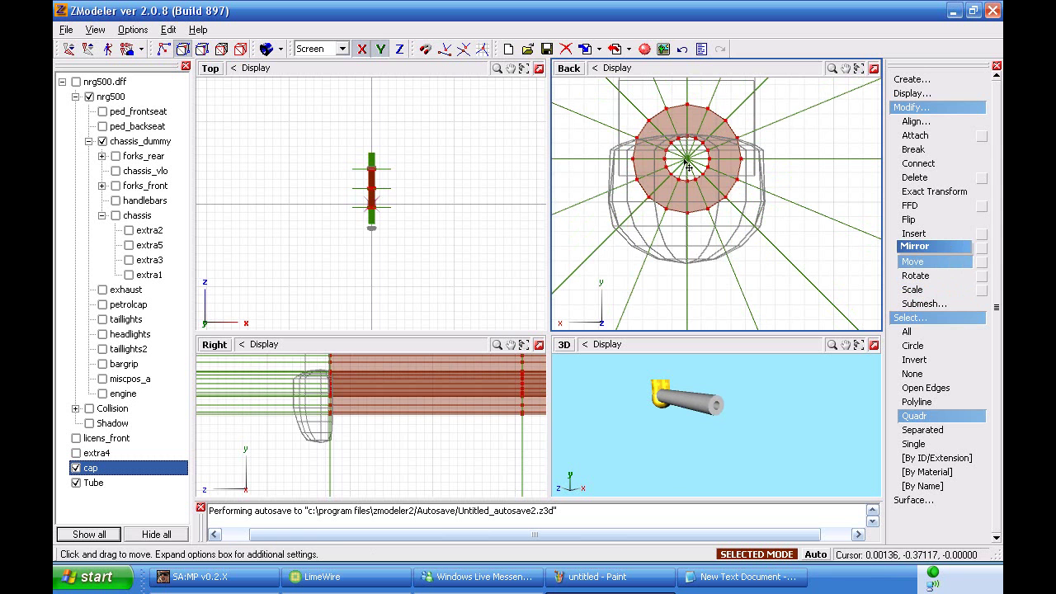
pyautogui.click(361, 49)
pyautogui.moveTo(641, 184); pyautogui.dragTo(642, 219)
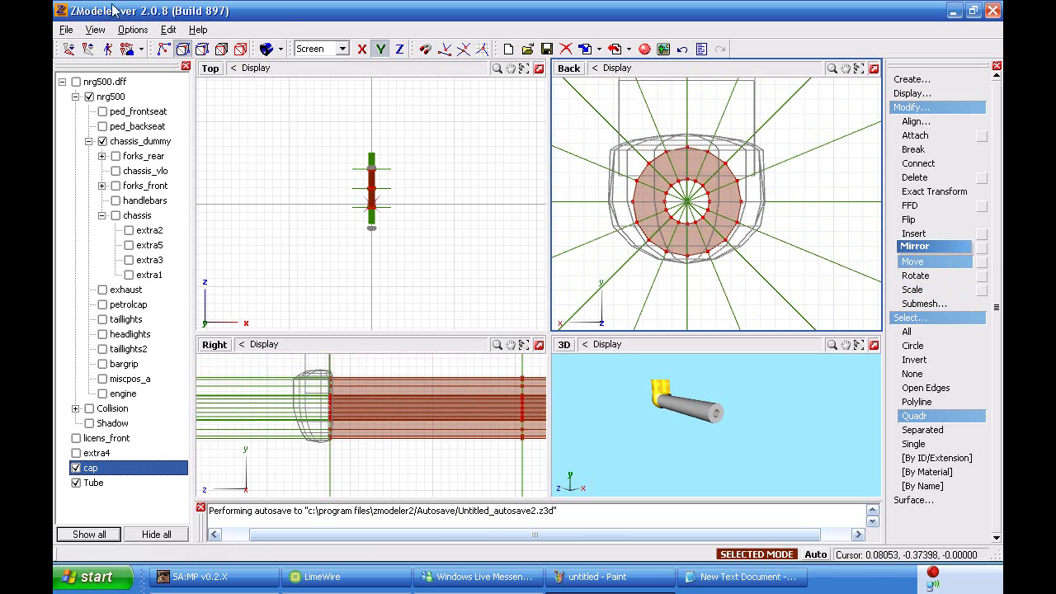
pyautogui.click(362, 48)
pyautogui.click(381, 49)
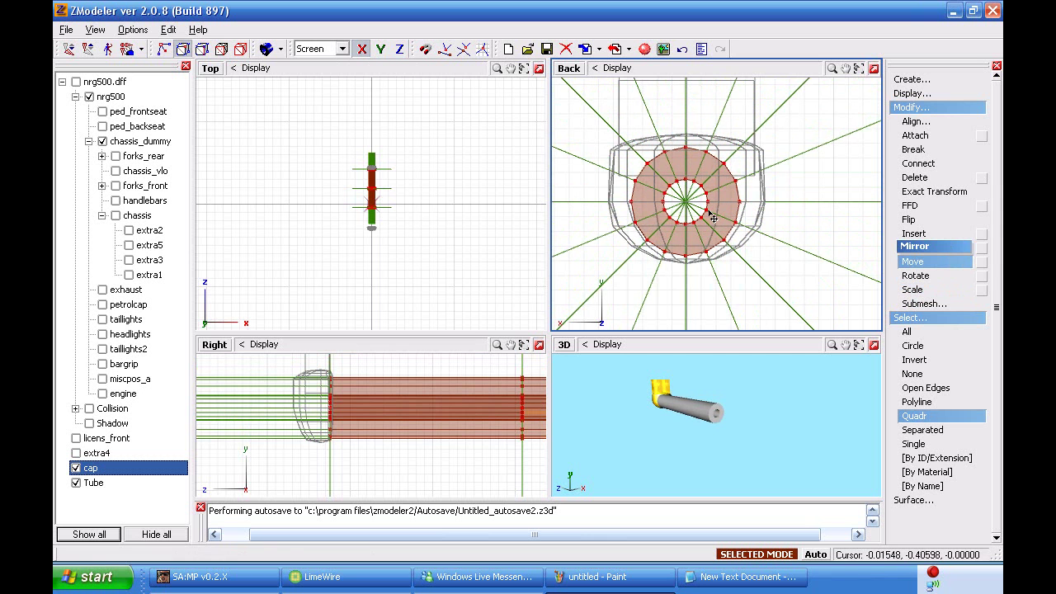
pyautogui.moveTo(702, 424)
pyautogui.mouseDown(button='middle')
pyautogui.moveTo(778, 417)
pyautogui.moveTo(698, 426)
pyautogui.mouseUp(button='middle')
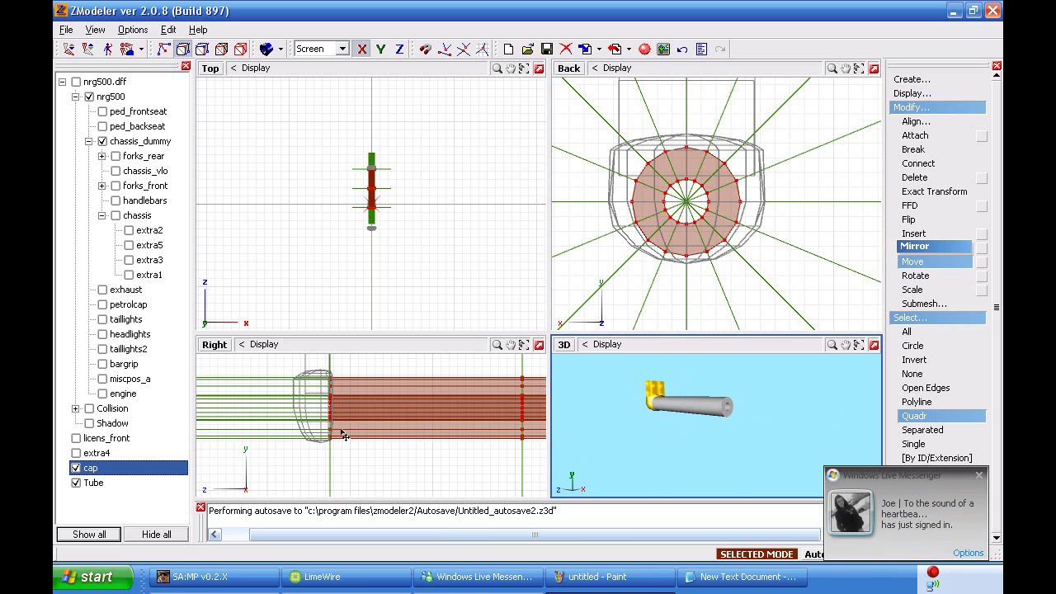
# Step: Deselect the vertices at the first cap and move the remaining tube vertices horizontally until the far end meets the second cap
pyautogui.moveTo(346, 465); pyautogui.dragTo(315, 365)
pyautogui.scroll(-3, 307, 390)
pyautogui.scroll(-2, 283, 400)
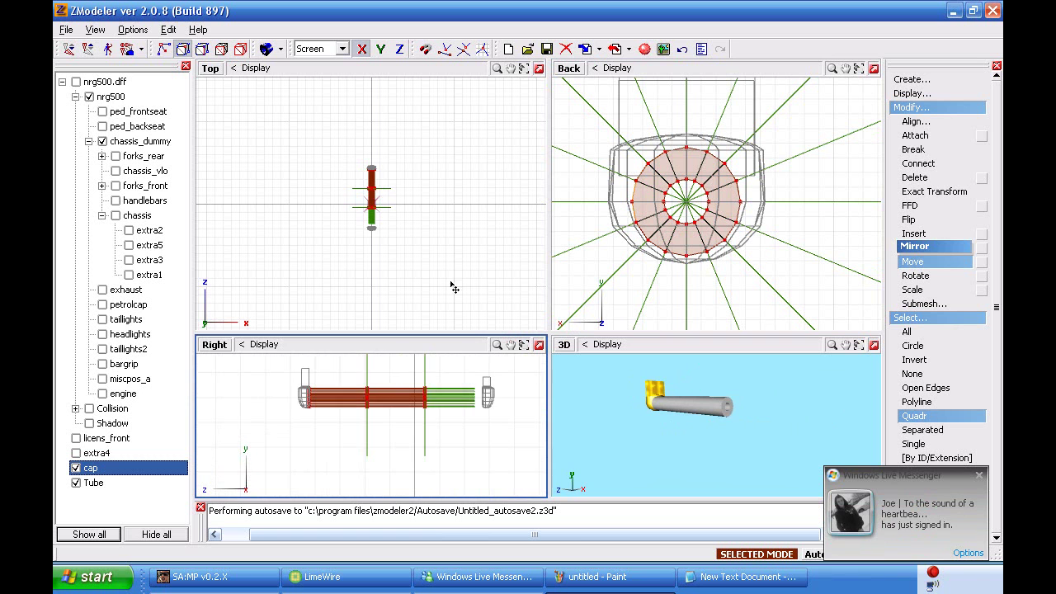
pyautogui.moveTo(470, 402); pyautogui.dragTo(511, 403)
pyautogui.scroll(3, 495, 408)
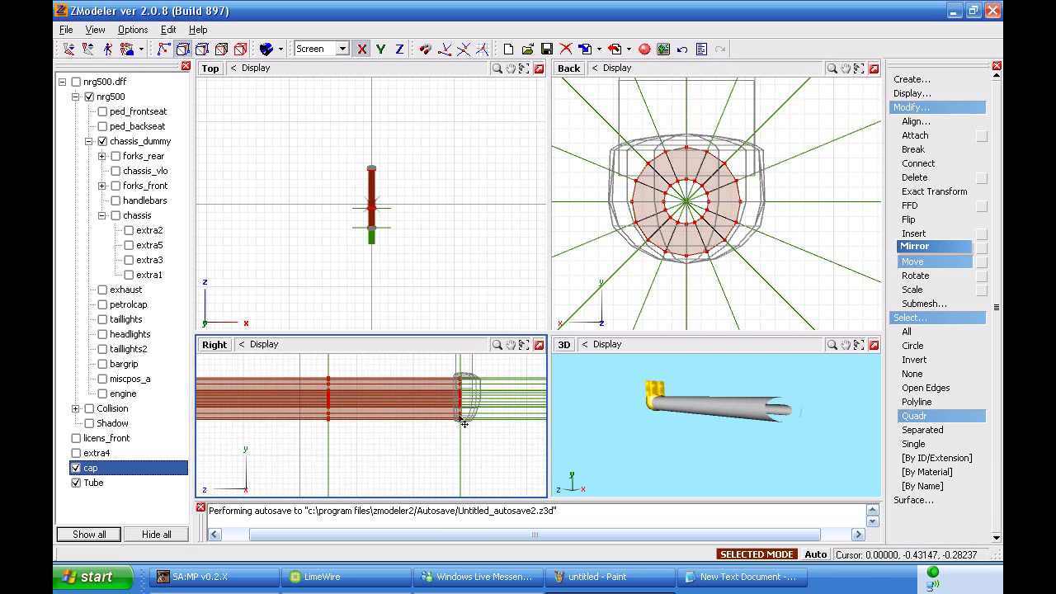
pyautogui.scroll(2, 466, 423)
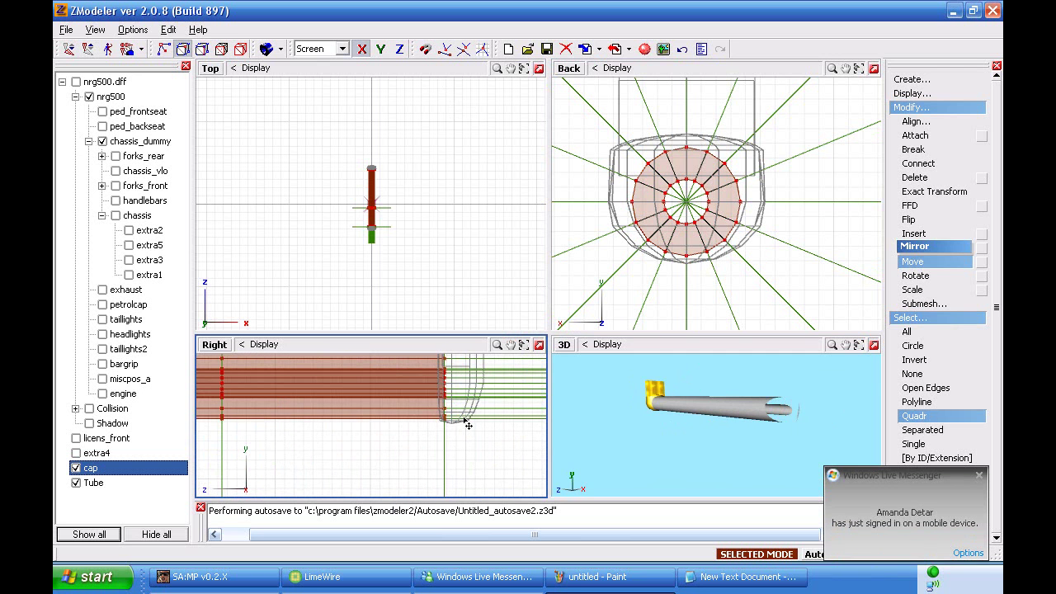
# Step: Deselect the vertices at the second cap and move the tube's middle ring about halfway between the two caps
pyautogui.scroll(-1, 468, 424)
pyautogui.scroll(-2, 466, 420)
pyautogui.moveTo(474, 465); pyautogui.dragTo(397, 337, button='right')
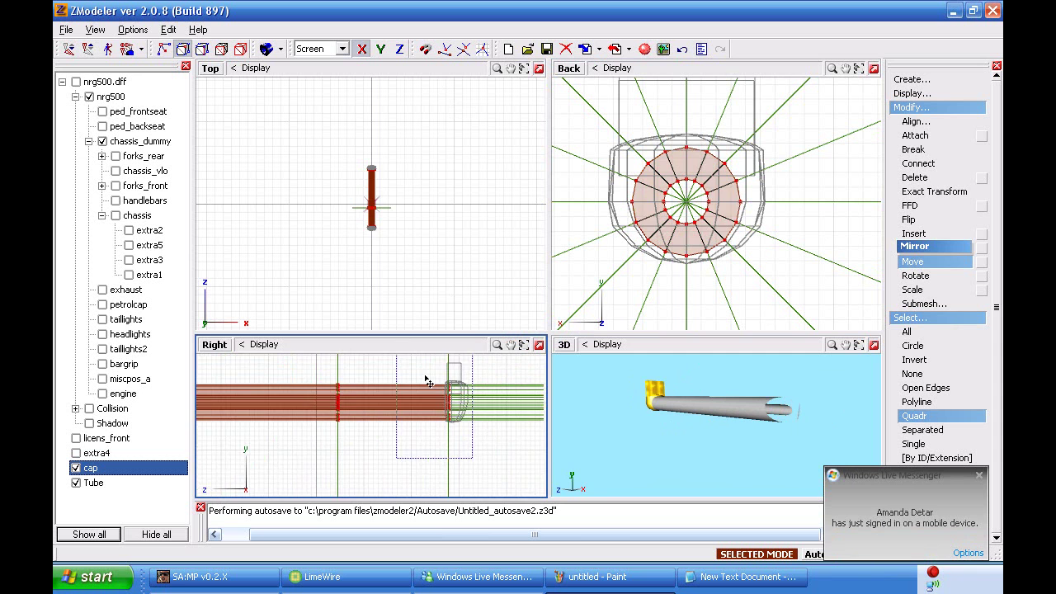
pyautogui.scroll(-2, 439, 419)
pyautogui.moveTo(410, 452); pyautogui.dragTo(377, 449)
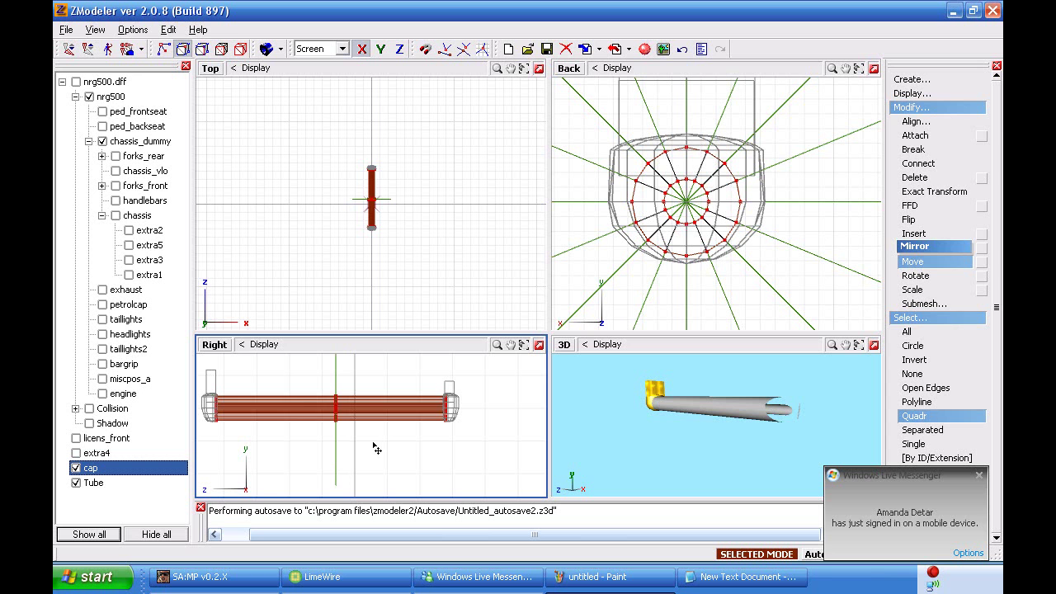
pyautogui.moveTo(374, 445); pyautogui.dragTo(375, 464)
pyautogui.moveTo(745, 411); pyautogui.dragTo(747, 340, button='middle')
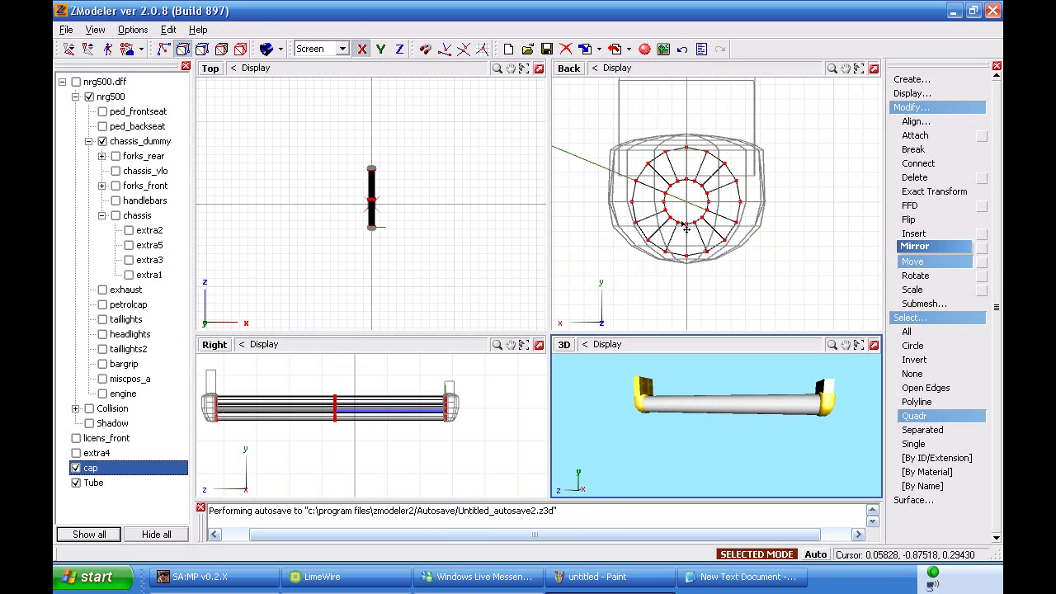
# Step: Select every ring-shaped end polygon of the tube in the Back view at polygon level and delete them
pyautogui.click(221, 49)
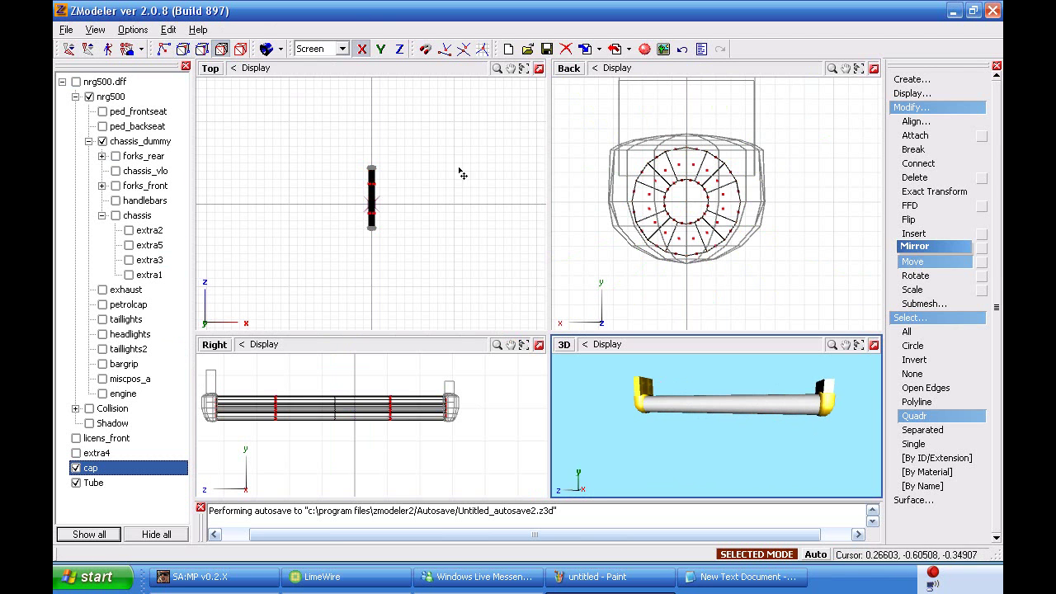
pyautogui.click(648, 193)
pyautogui.click(655, 206)
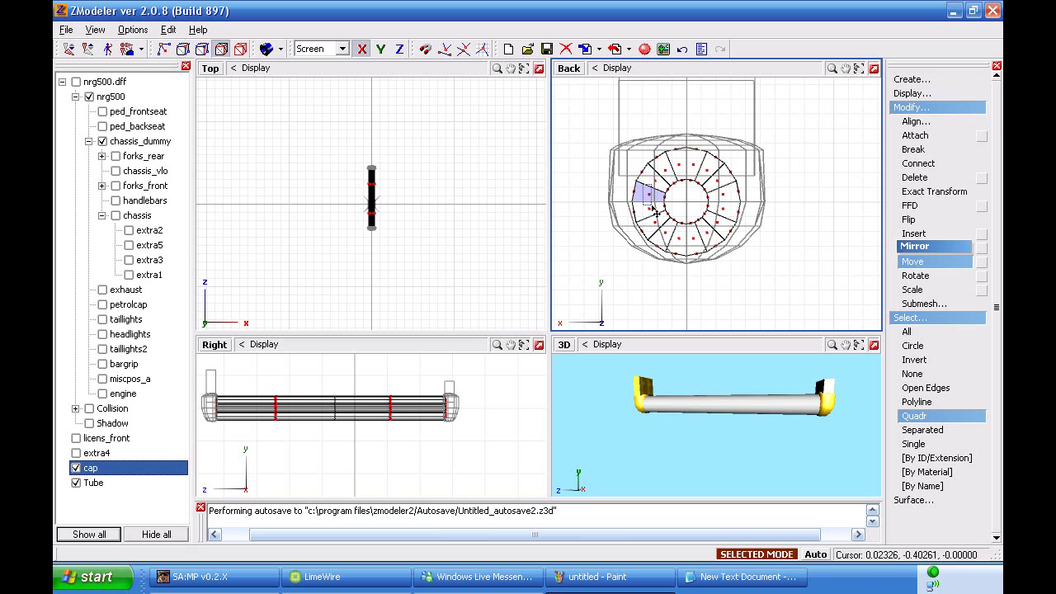
pyautogui.moveTo(657, 226); pyautogui.dragTo(659, 228)
pyautogui.moveTo(646, 172); pyautogui.dragTo(717, 175)
pyautogui.moveTo(721, 169); pyautogui.dragTo(702, 170)
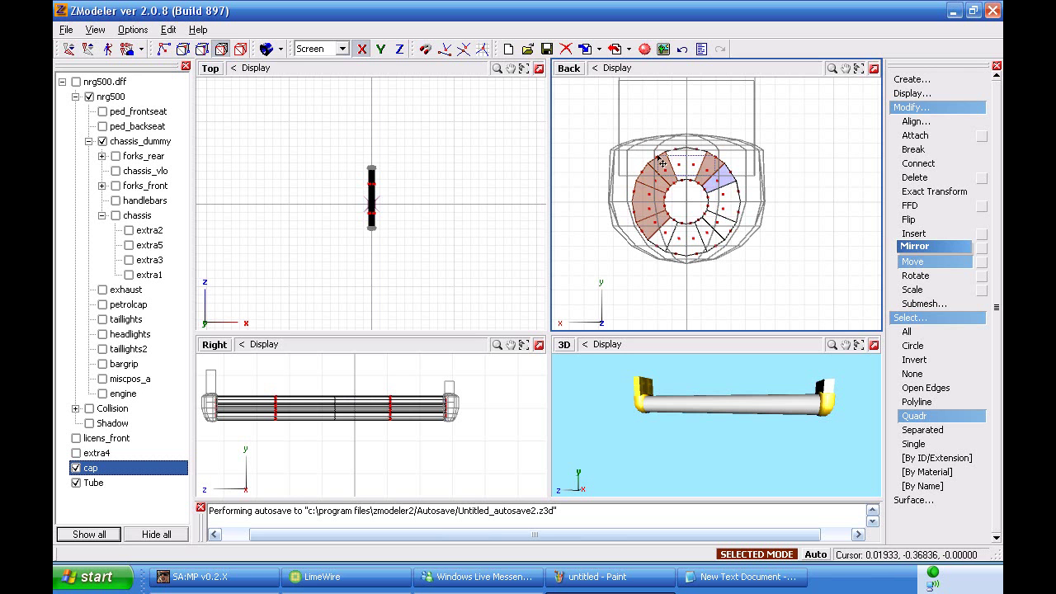
pyautogui.click(669, 161)
pyautogui.click(729, 212)
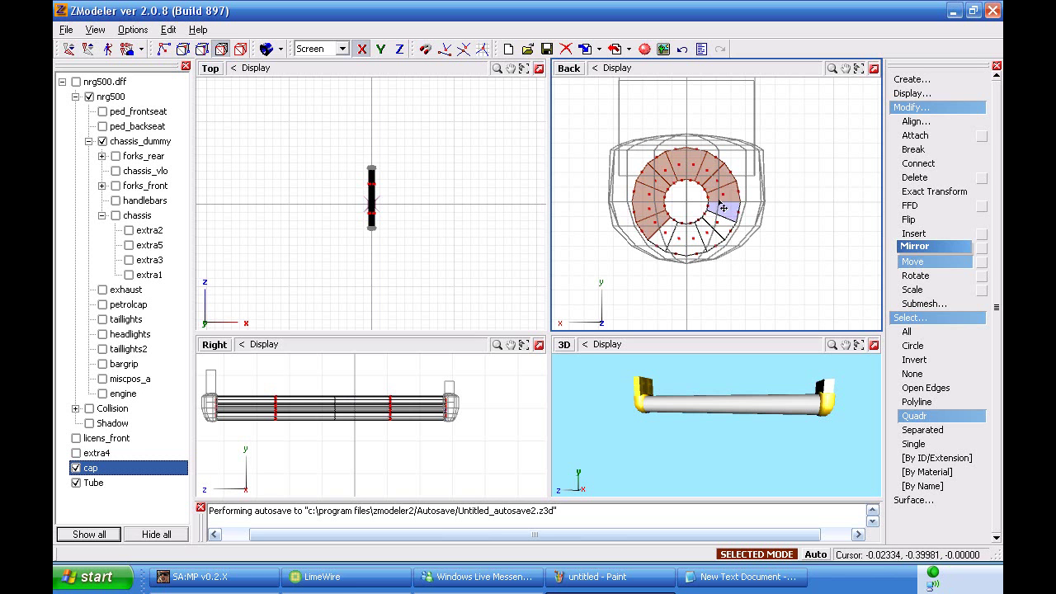
pyautogui.click(724, 228)
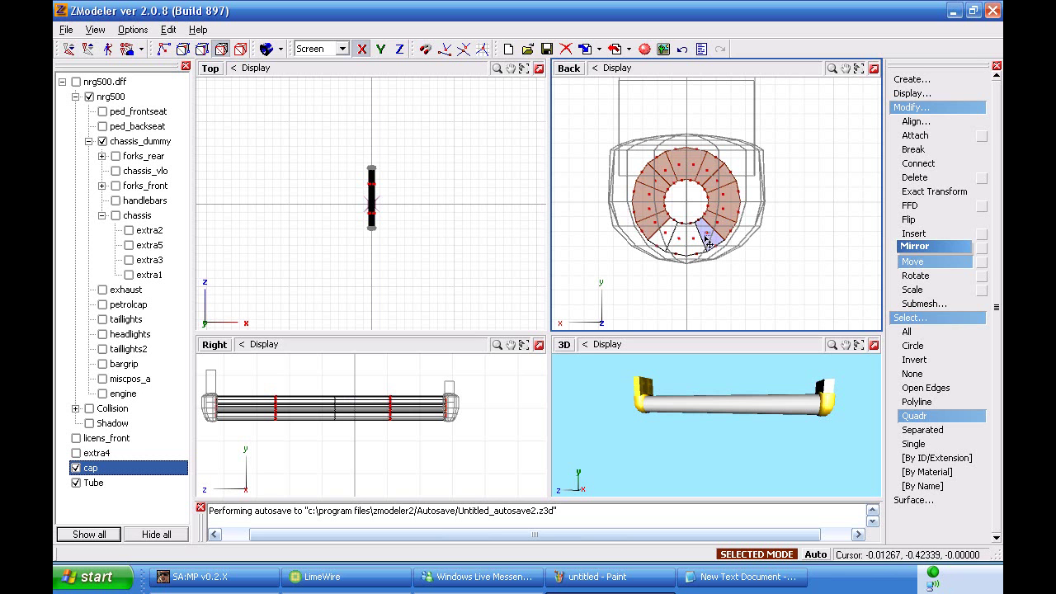
pyautogui.moveTo(664, 240); pyautogui.dragTo(699, 234)
pyautogui.click(703, 238)
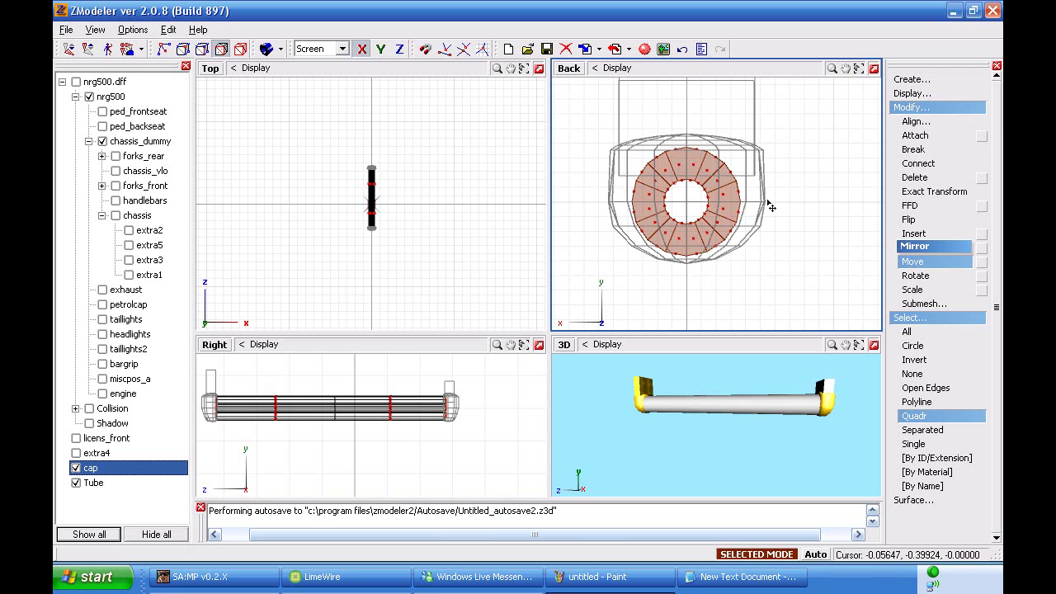
pyautogui.press('Delete')
# Step: Check the tube in the 3D view with the caps shown and hidden, leaving the cap object hidden
pyautogui.moveTo(759, 410); pyautogui.dragTo(708, 413, button='middle')
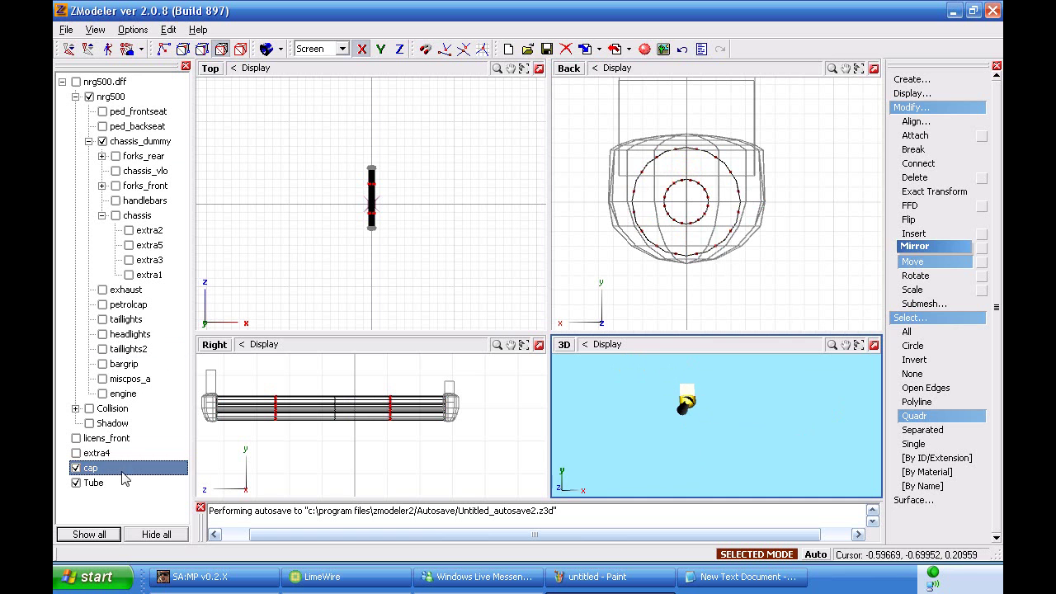
pyautogui.click(79, 469)
pyautogui.moveTo(618, 446); pyautogui.dragTo(780, 423, button='middle')
pyautogui.click(76, 471)
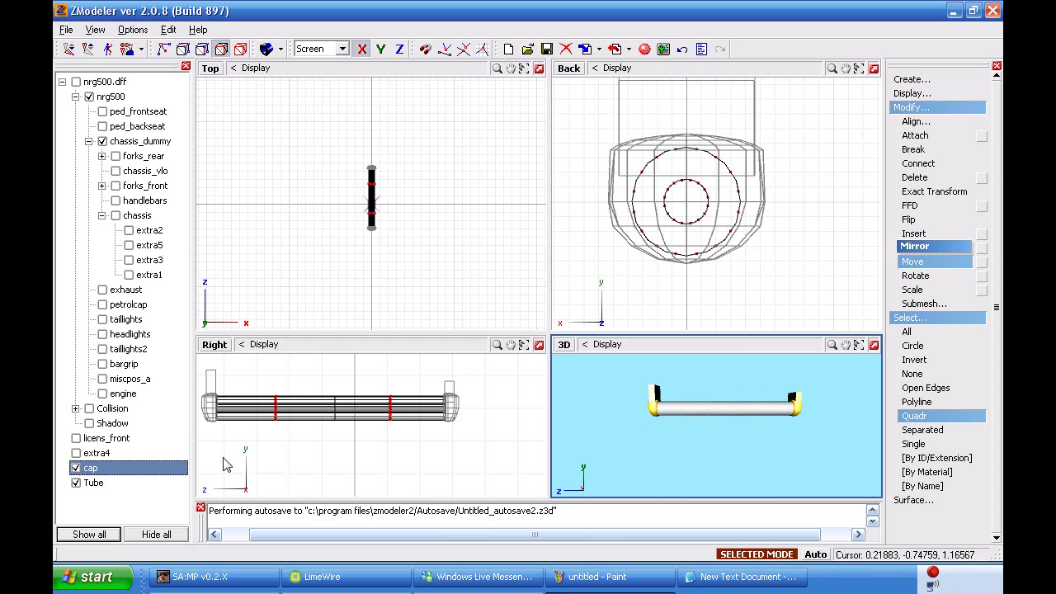
pyautogui.click(76, 469)
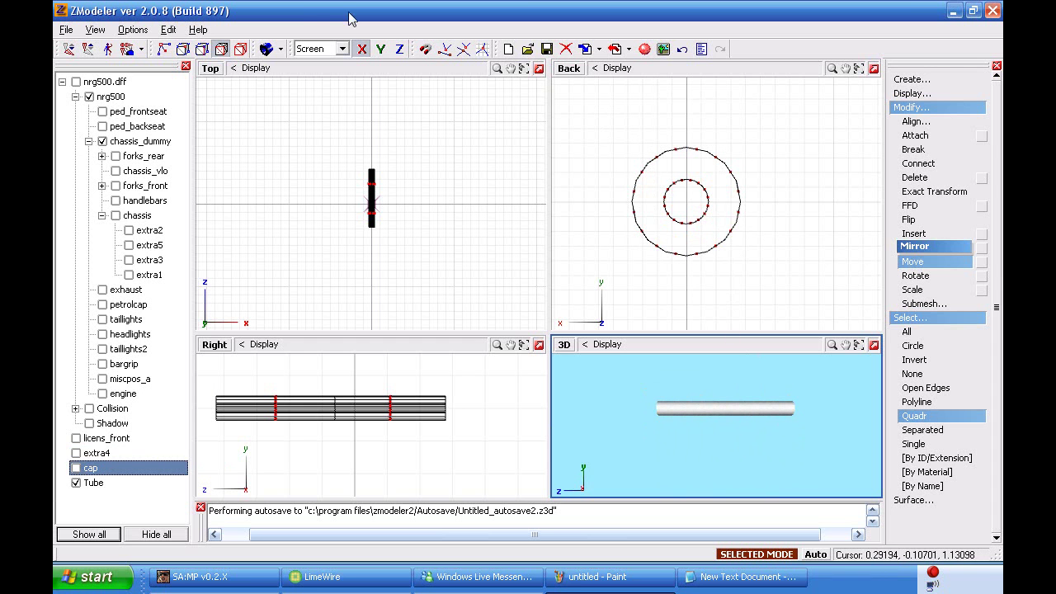
# Step: Switch to object-level editing, turn off selected mode and choose the Copy operation for the tube
pyautogui.click(240, 48)
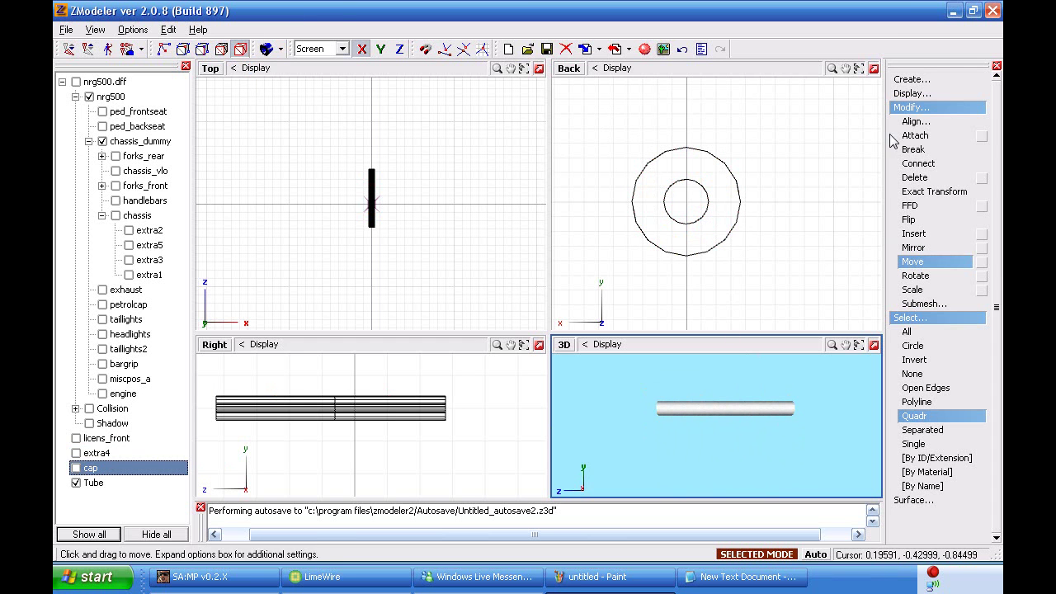
pyautogui.click(958, 79)
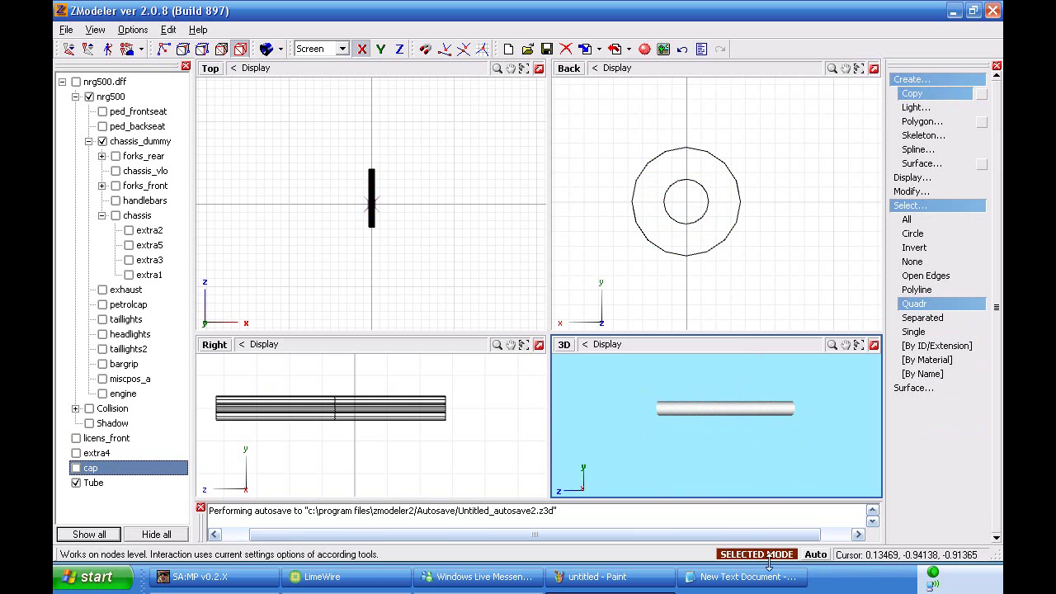
pyautogui.click(693, 162)
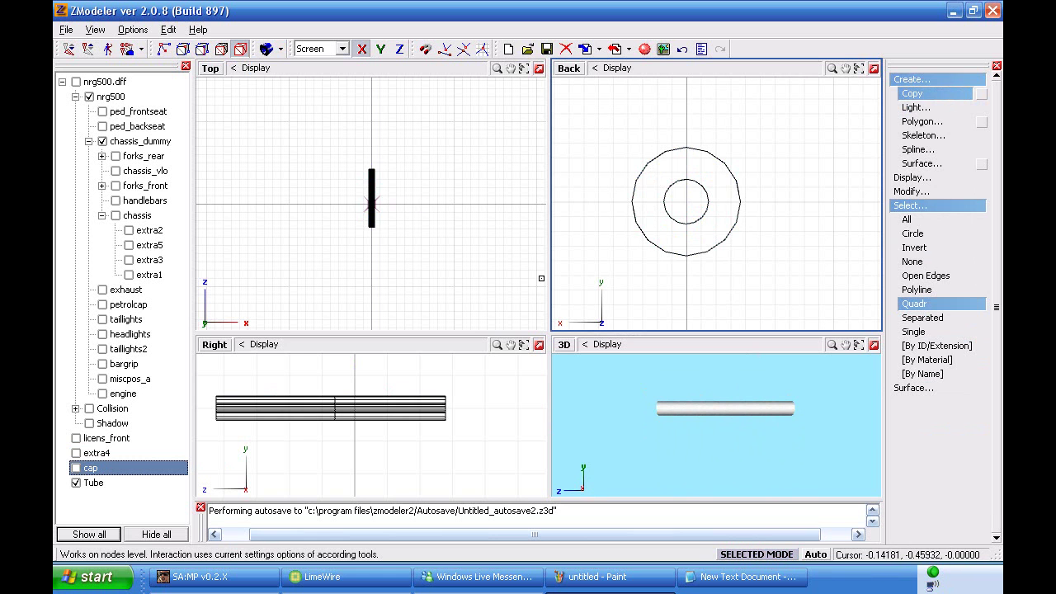